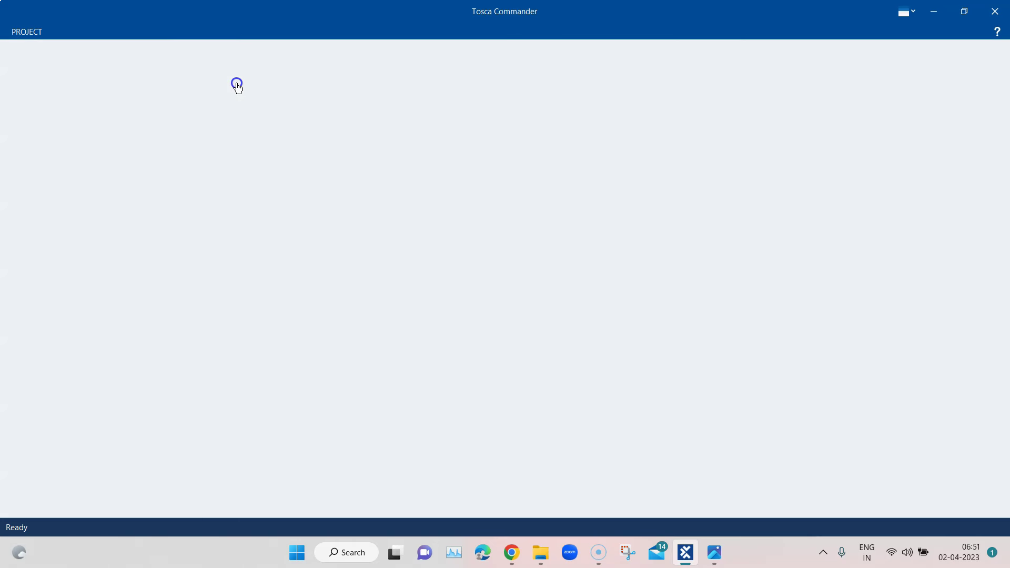
# Pick Multi-Demo from Recent Projects, cancel its login, and open the Create new workspace dialog
pyautogui.click(348, 117)
pyautogui.click(792, 122)
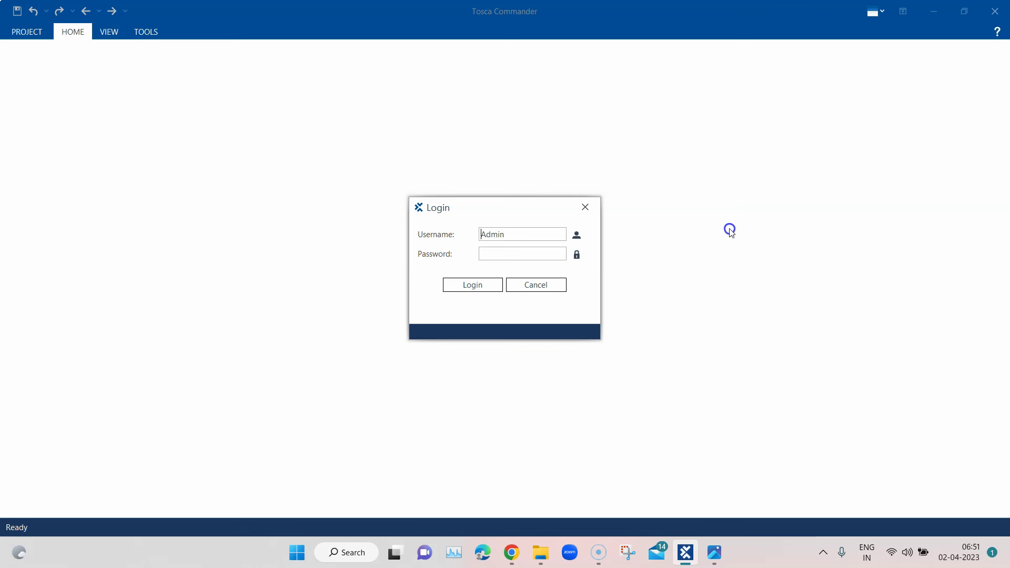
pyautogui.moveTo(557, 285); pyautogui.dragTo(610, 284)
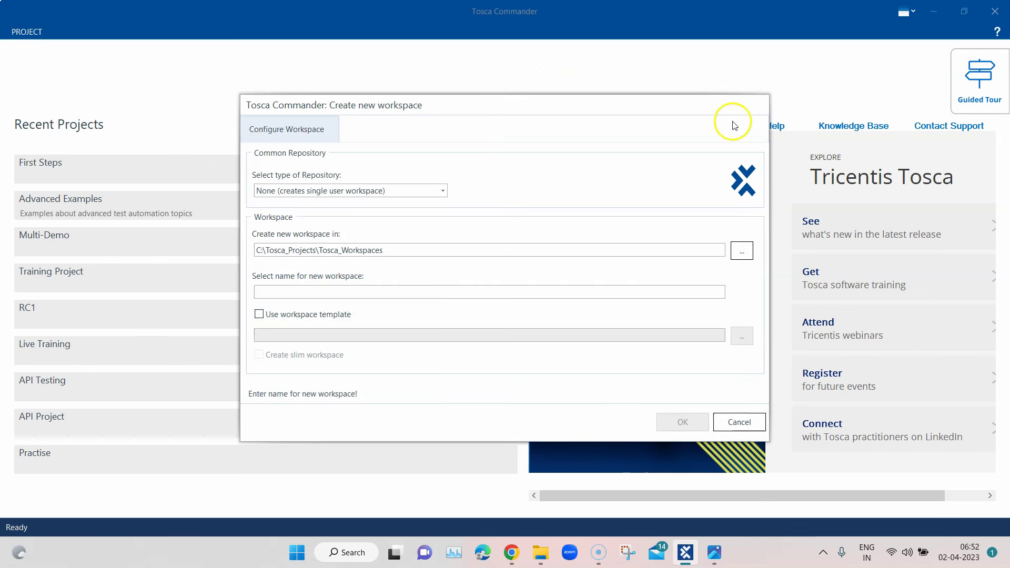
# Point the new workspace at the existing SQLite repository Multi-Demo\CommonRepository on branch Master
pyautogui.click(745, 424)
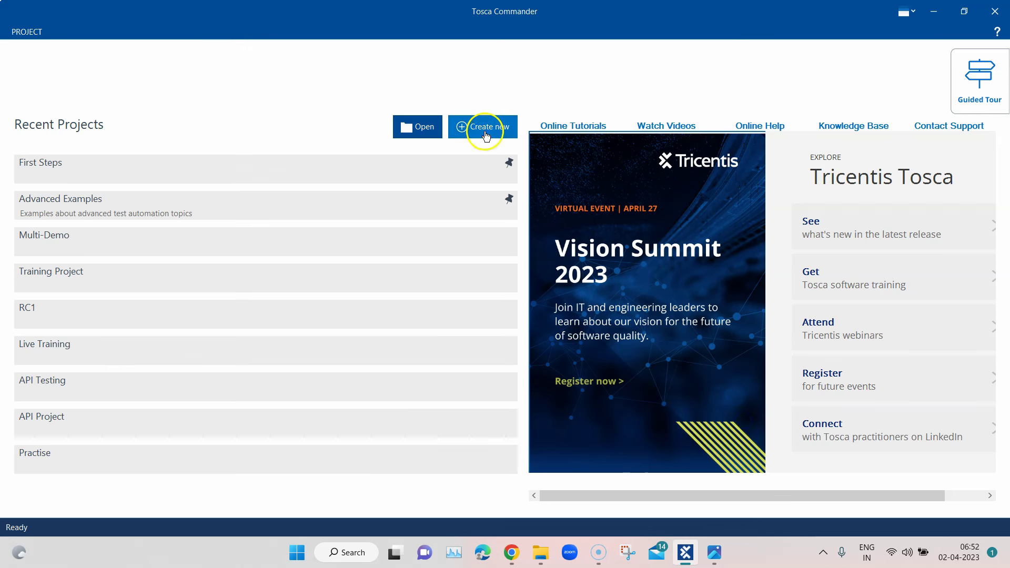
pyautogui.click(482, 127)
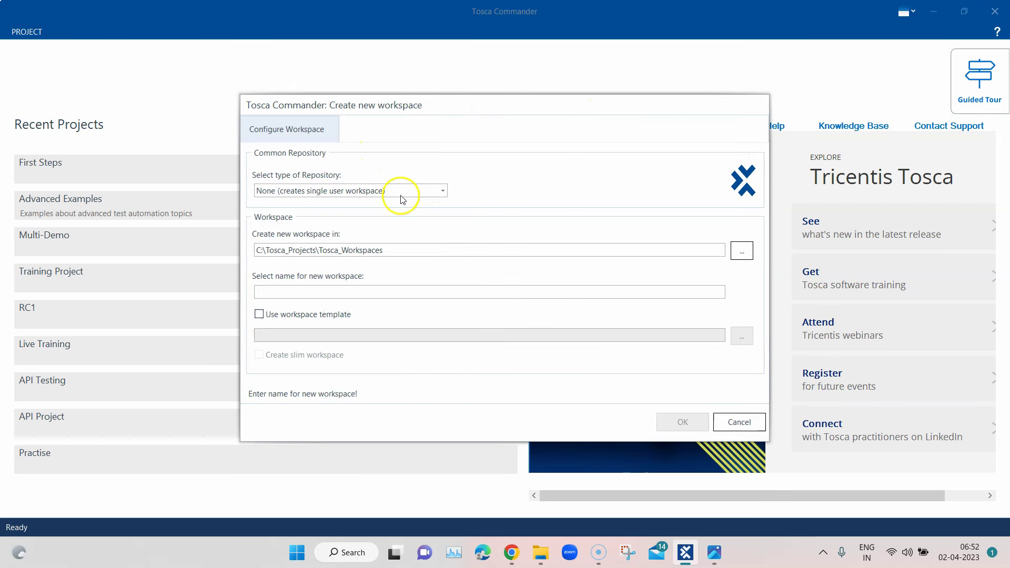
pyautogui.click(436, 191)
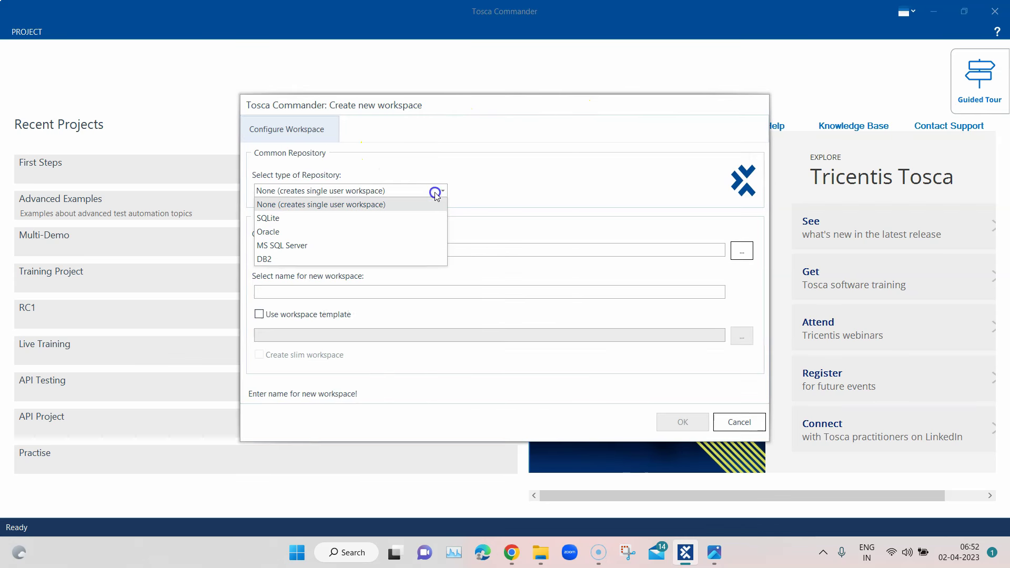
pyautogui.click(348, 218)
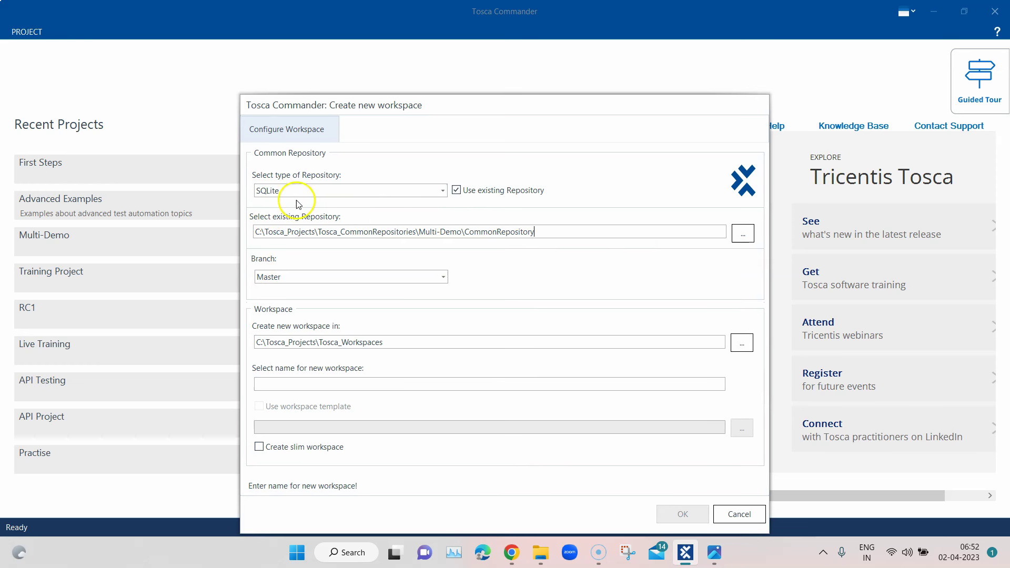
pyautogui.click(441, 190)
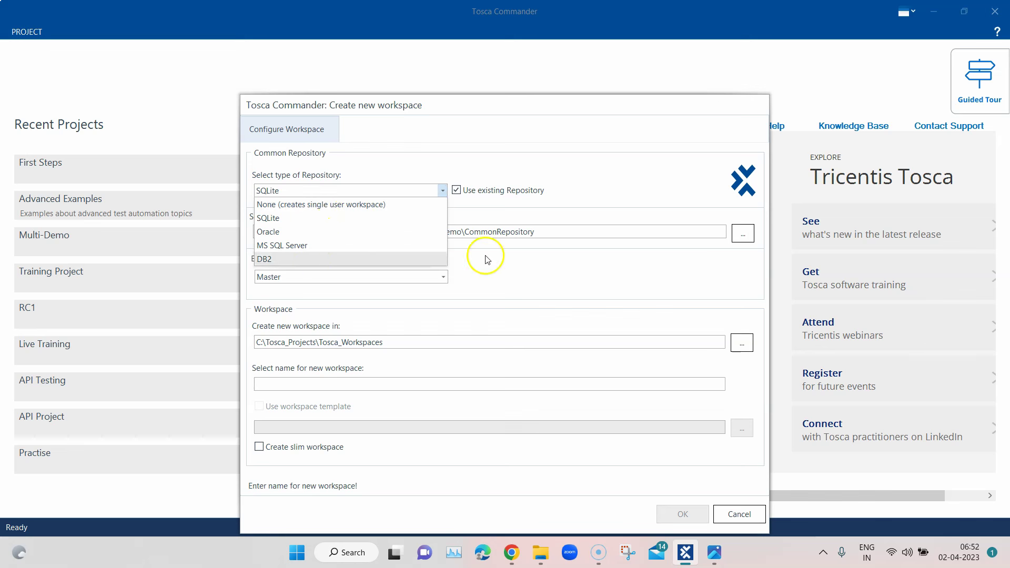
pyautogui.click(634, 225)
pyautogui.click(576, 228)
pyautogui.moveTo(533, 231); pyautogui.dragTo(242, 235)
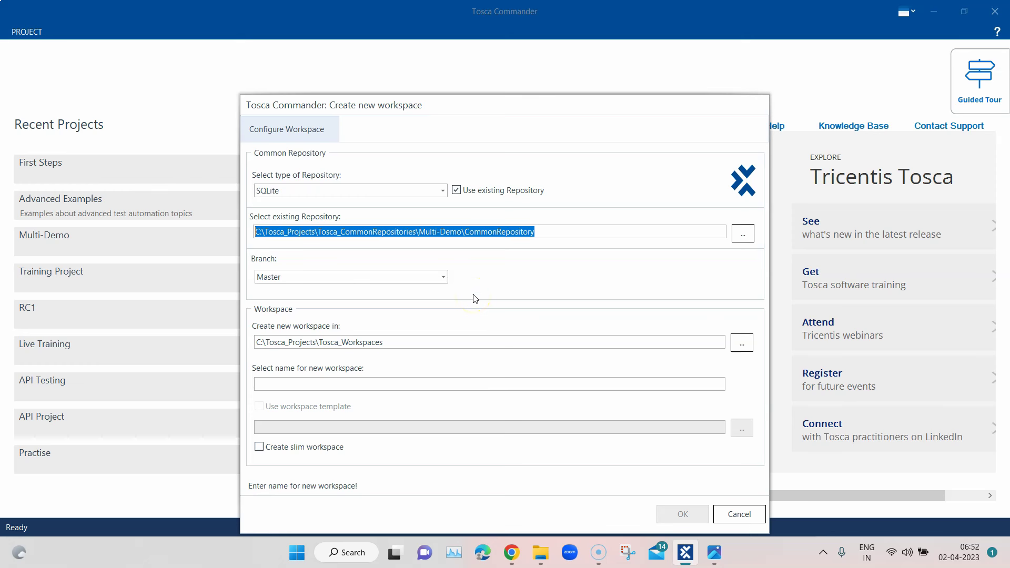
pyautogui.click(714, 553)
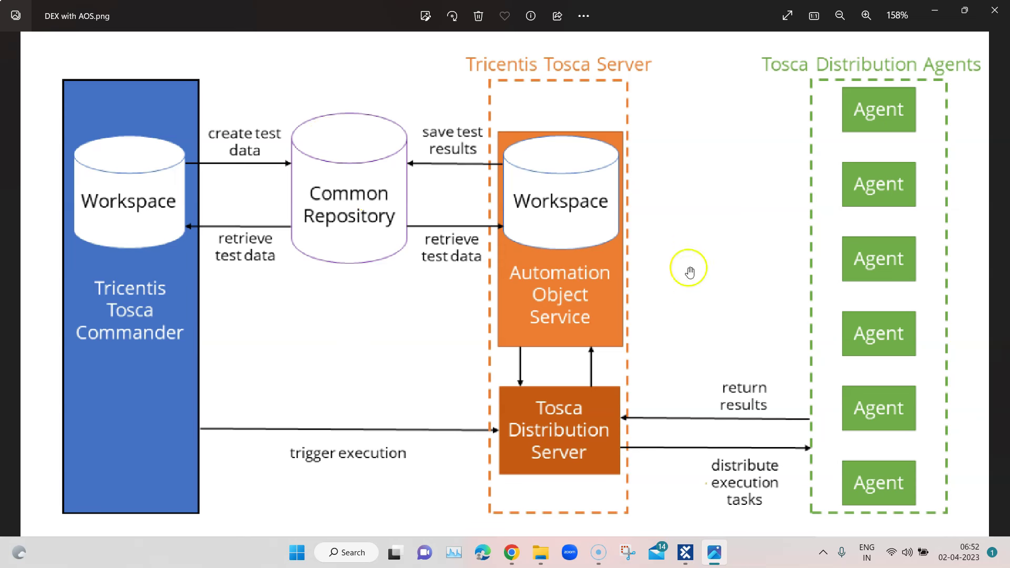
pyautogui.click(935, 11)
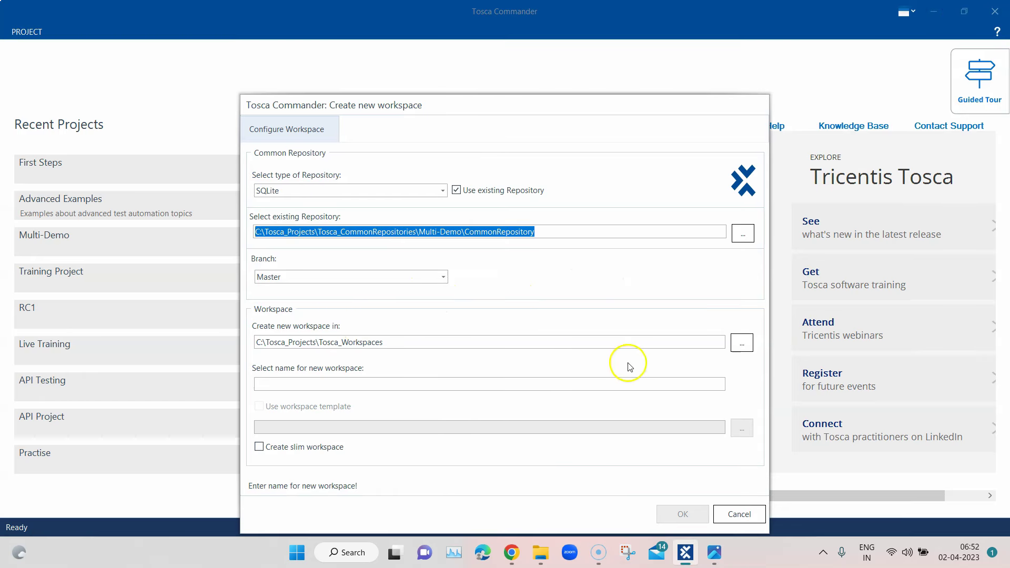
# Name the workspace 'Multi-AOS' and create it under C:\Tosca_Projects\Tosca_Workspaces
pyautogui.click(333, 383)
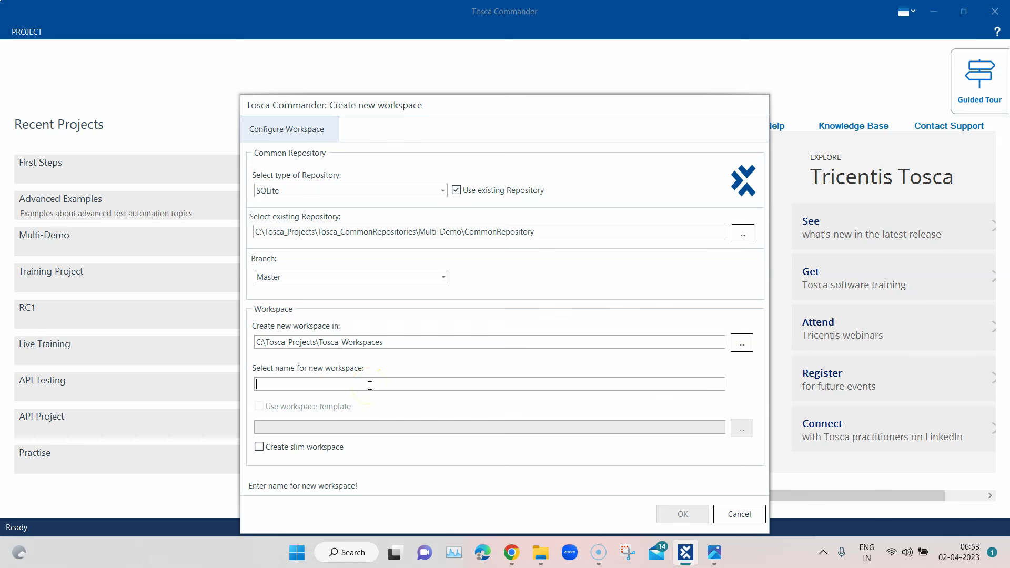
pyautogui.write('Multi-AOS')
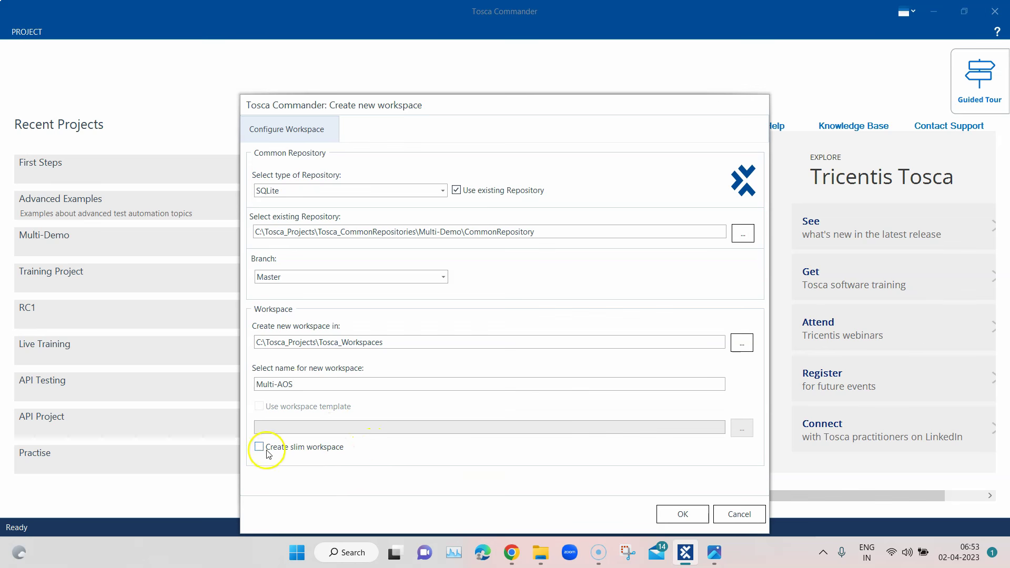
pyautogui.click(684, 513)
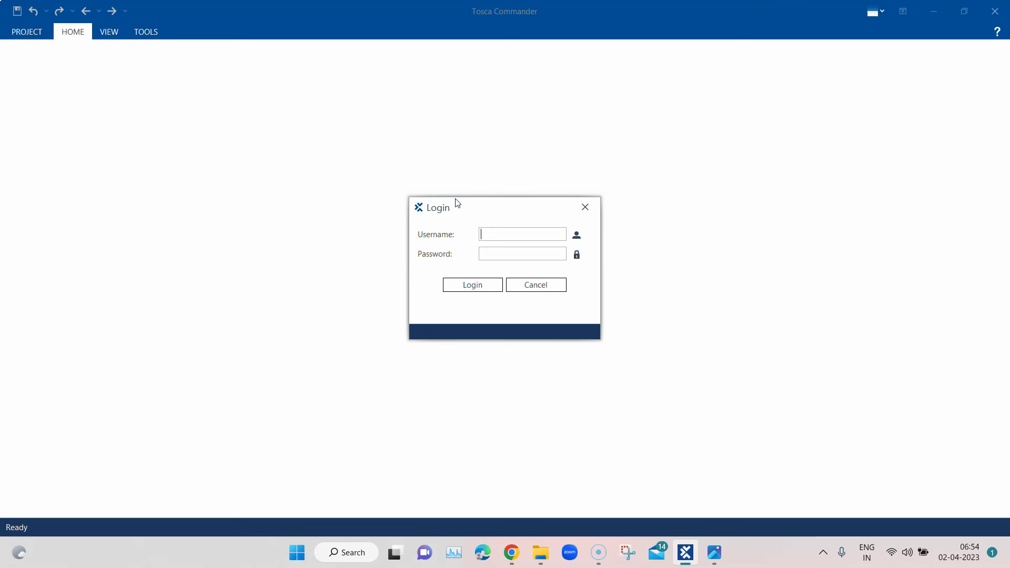
# Log in to the Multi-AOS workspace with the username and password
pyautogui.write('Admin')
pyautogui.click(498, 254)
pyautogui.write('•••••')
pyautogui.click(485, 286)
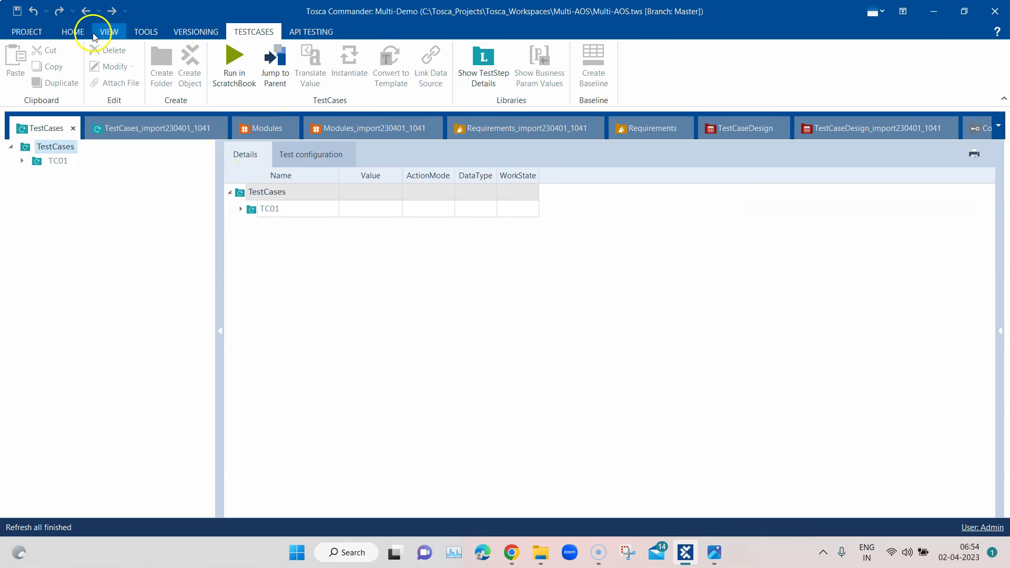
# Dock the Multi-Demo project window and show the PROJECT Info page with repository details
pyautogui.click(74, 32)
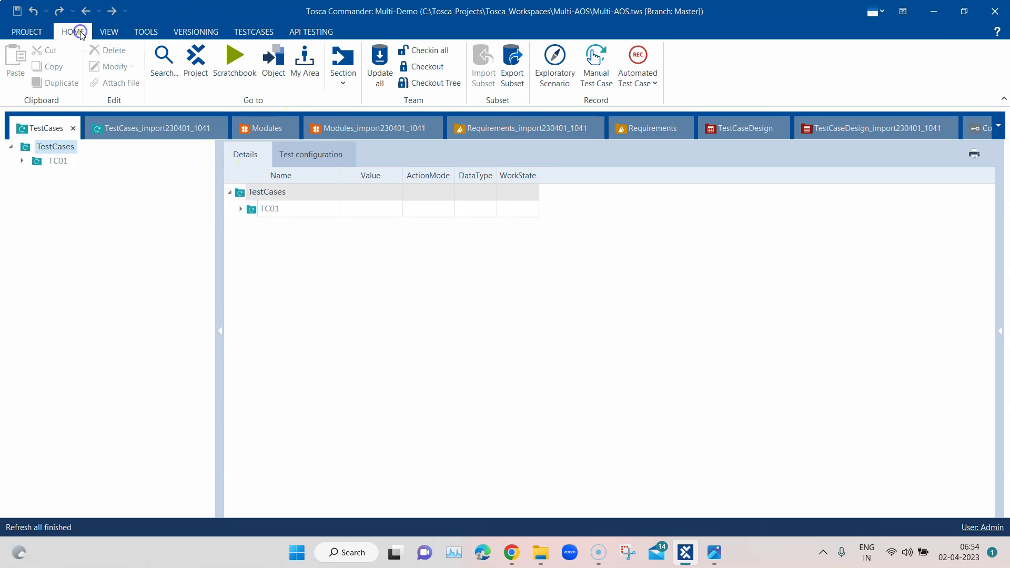
pyautogui.click(196, 61)
pyautogui.moveTo(337, 158); pyautogui.dragTo(509, 317)
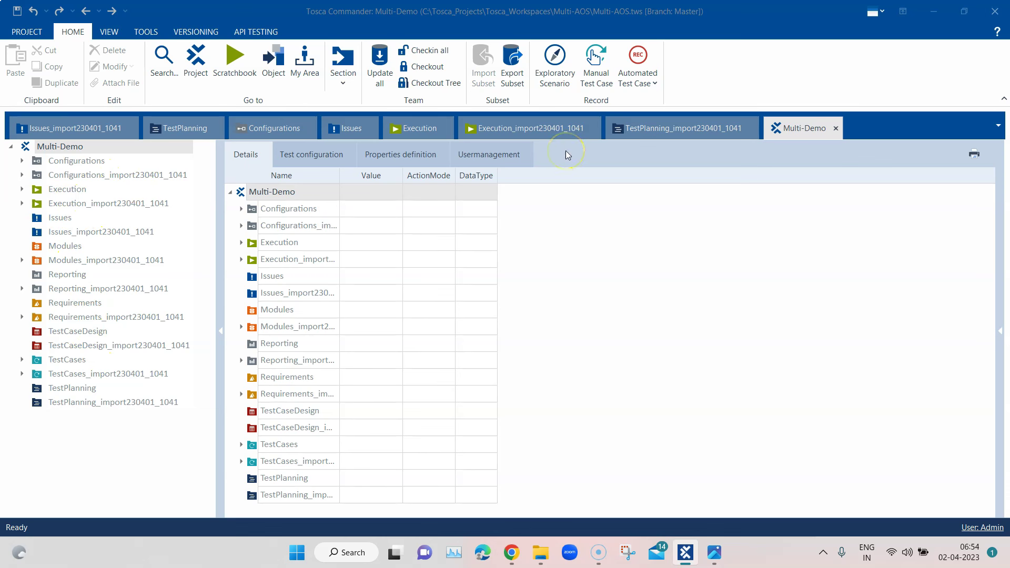
pyautogui.click(23, 33)
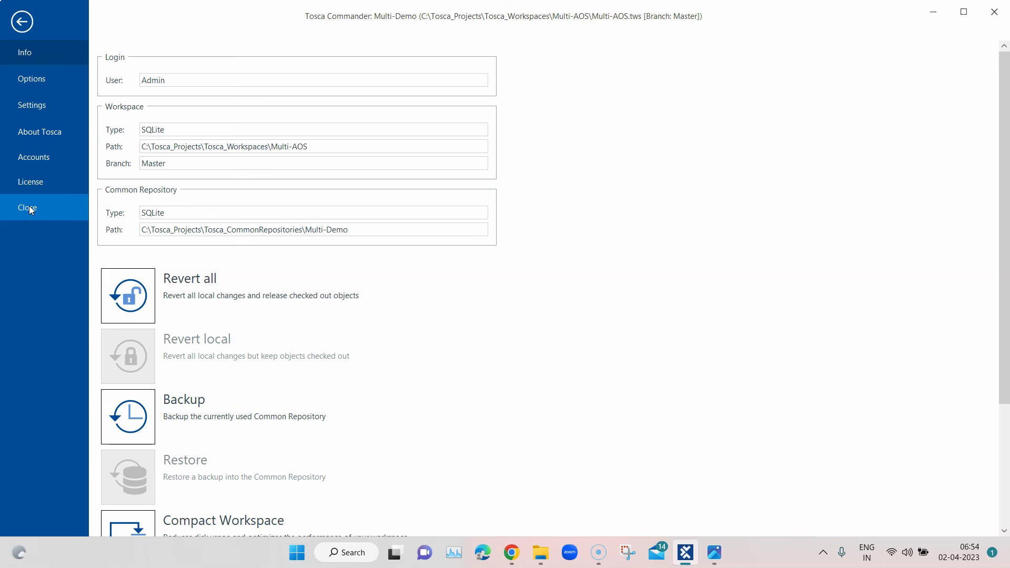
# Close the Multi-AOS workspace from the PROJECT backstage view
pyautogui.click(30, 208)
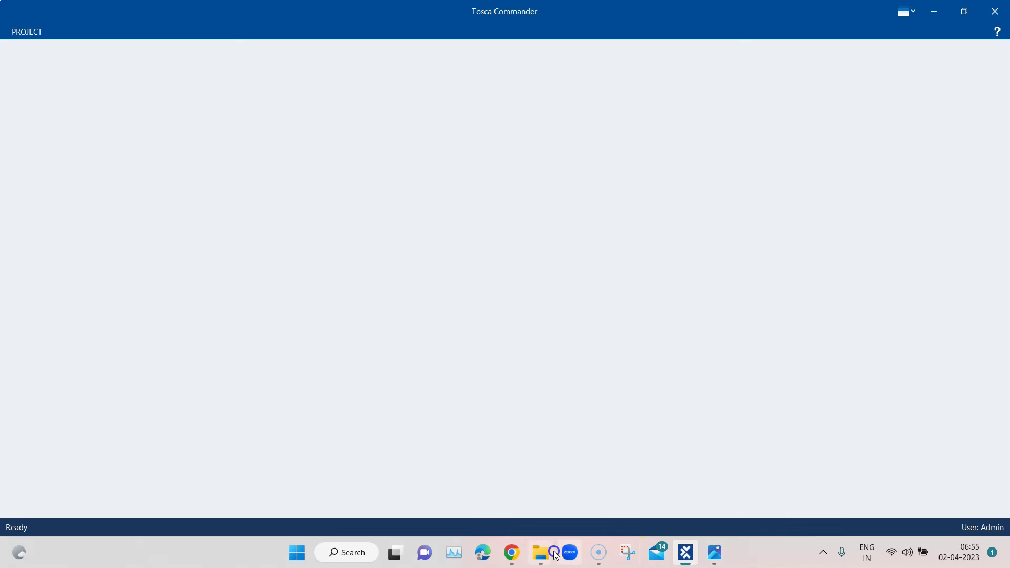
# Show Tosca Server's Automation Object Service settings, scrolled to the empty Workspaces list
pyautogui.click(523, 555)
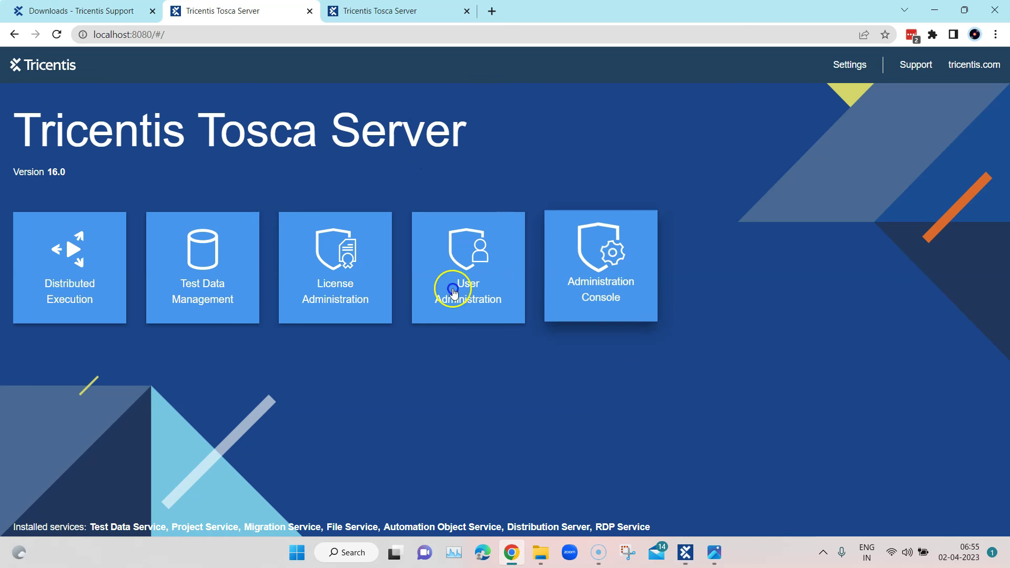
pyautogui.click(840, 66)
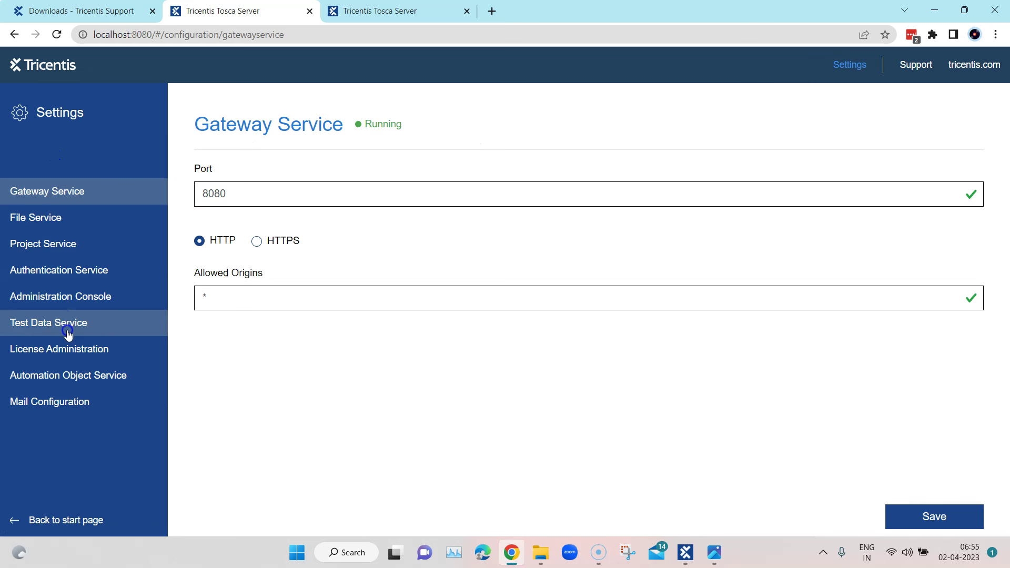
pyautogui.click(75, 374)
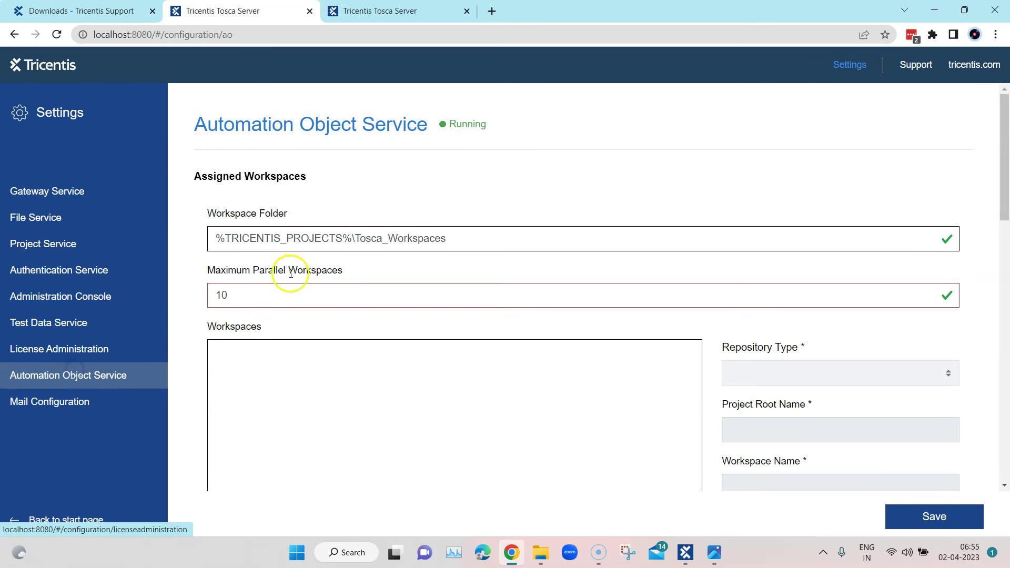
pyautogui.scroll(-2, 706, 179)
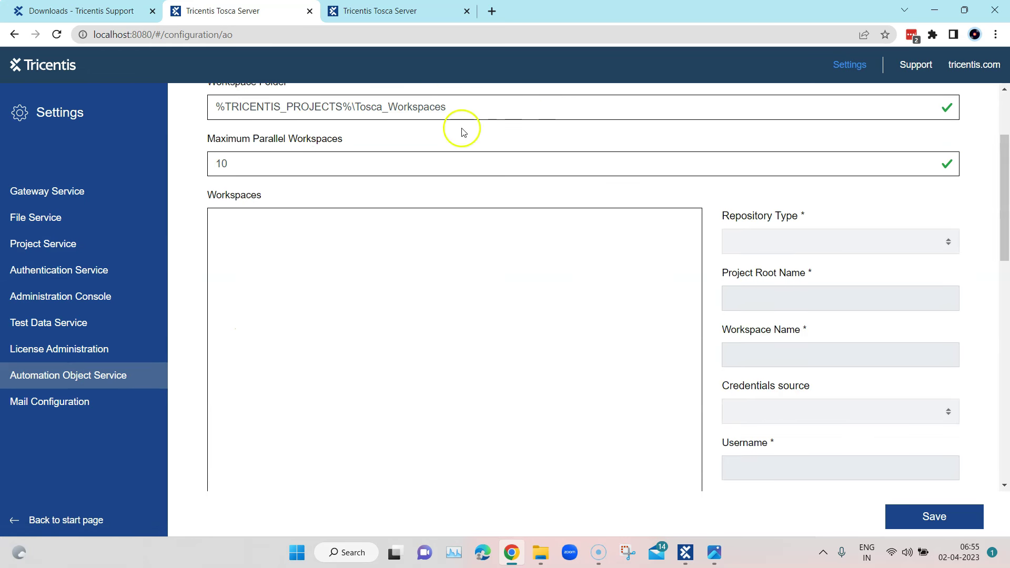
pyautogui.scroll(-3, 538, 242)
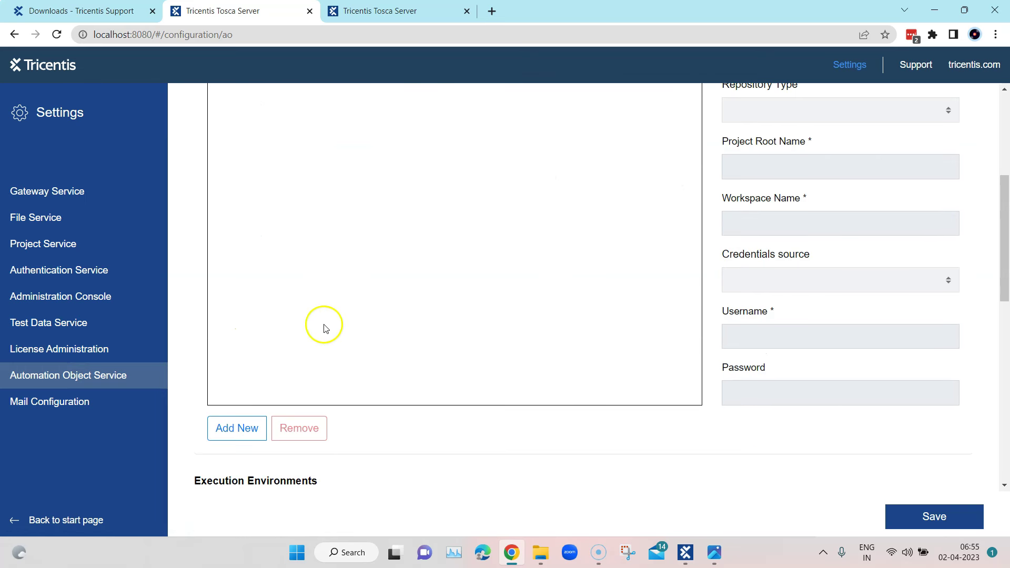
pyautogui.scroll(1, 489, 184)
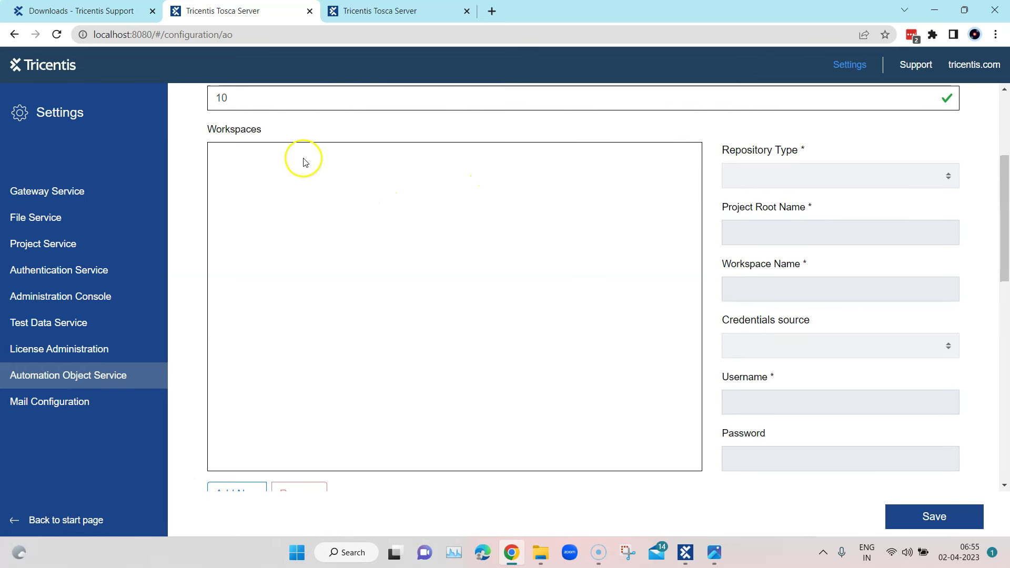
pyautogui.scroll(2, 473, 179)
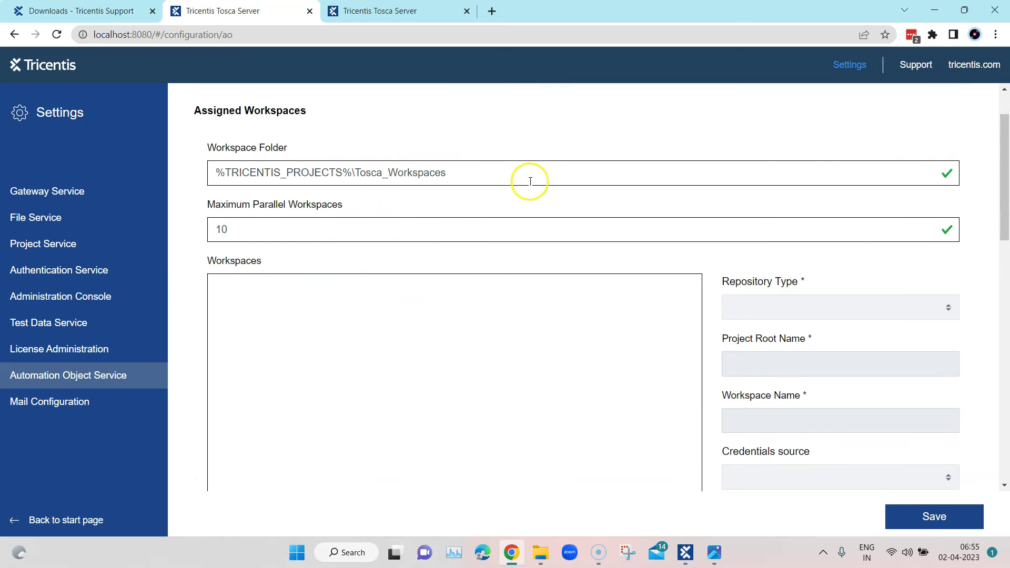
pyautogui.scroll(-2, 402, 207)
pyautogui.scroll(-2, 342, 400)
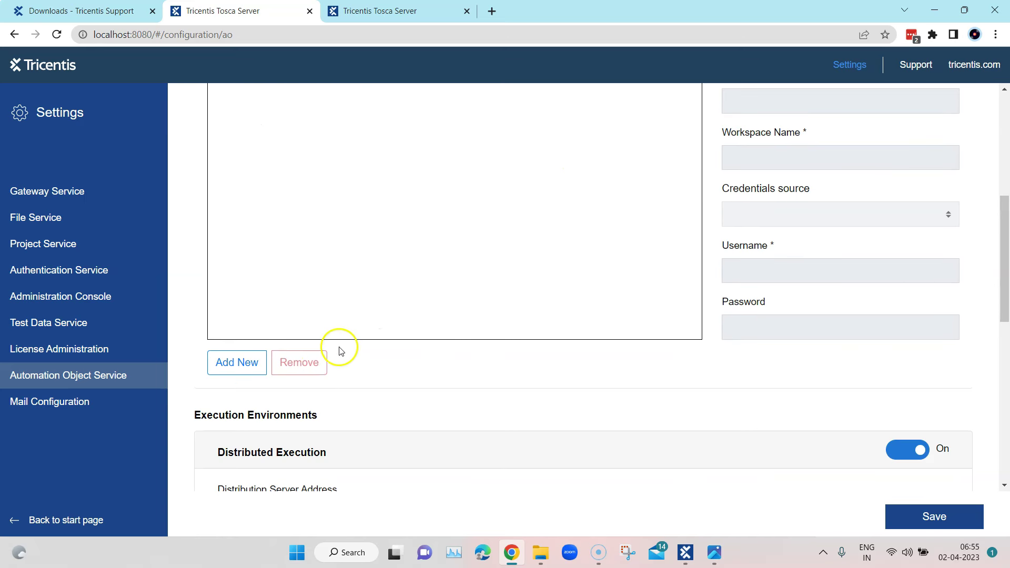
pyautogui.click(252, 372)
pyautogui.scroll(3, 442, 280)
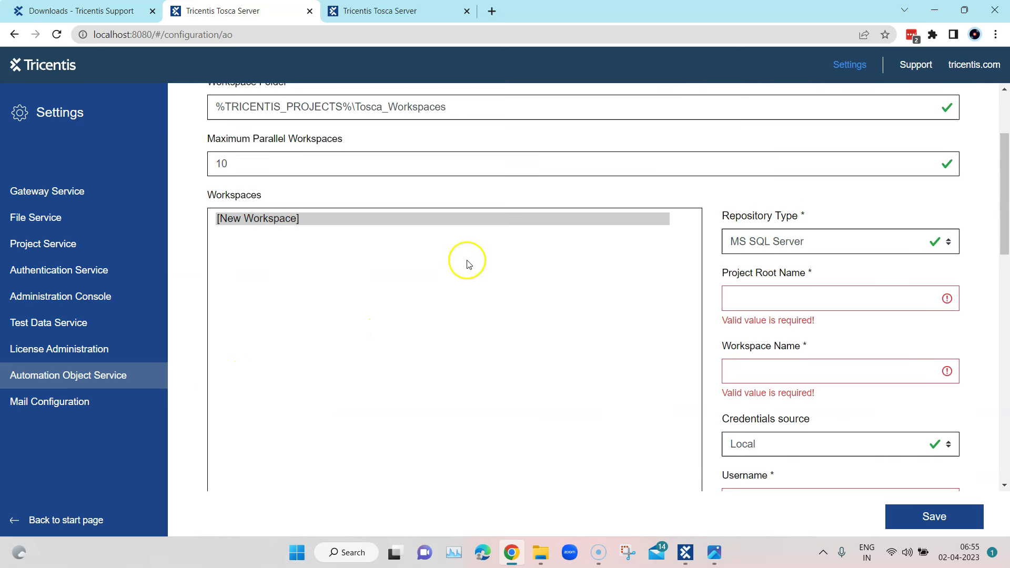
pyautogui.click(293, 219)
pyautogui.scroll(-2, 293, 189)
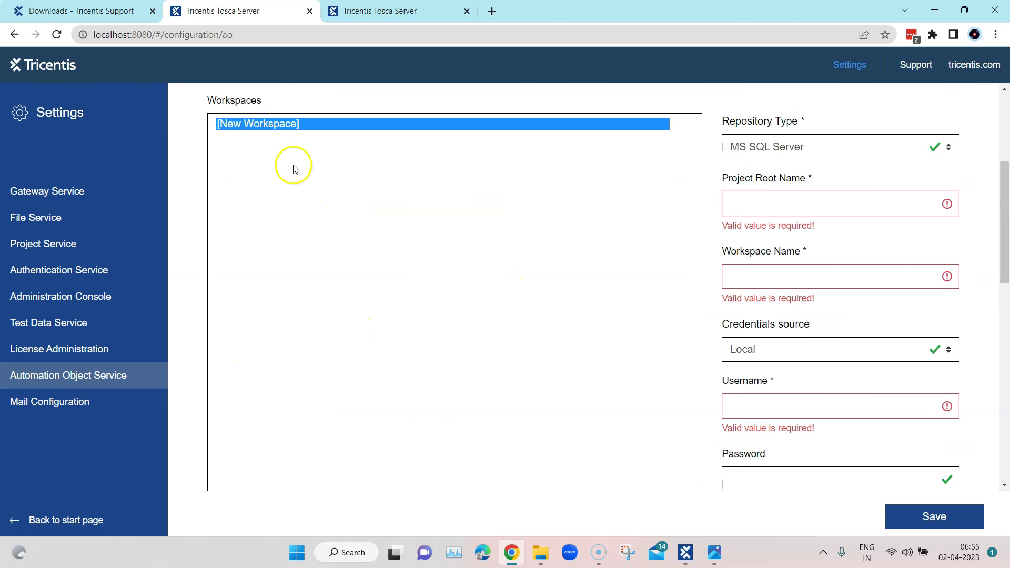
pyautogui.scroll(4, 656, 242)
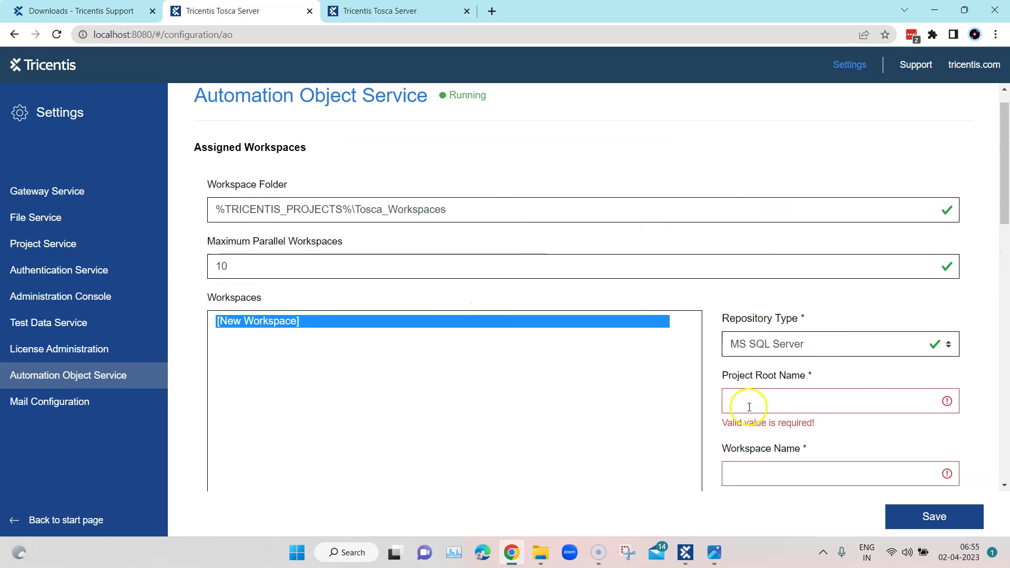
pyautogui.scroll(-2, 810, 347)
pyautogui.scroll(-1, 821, 421)
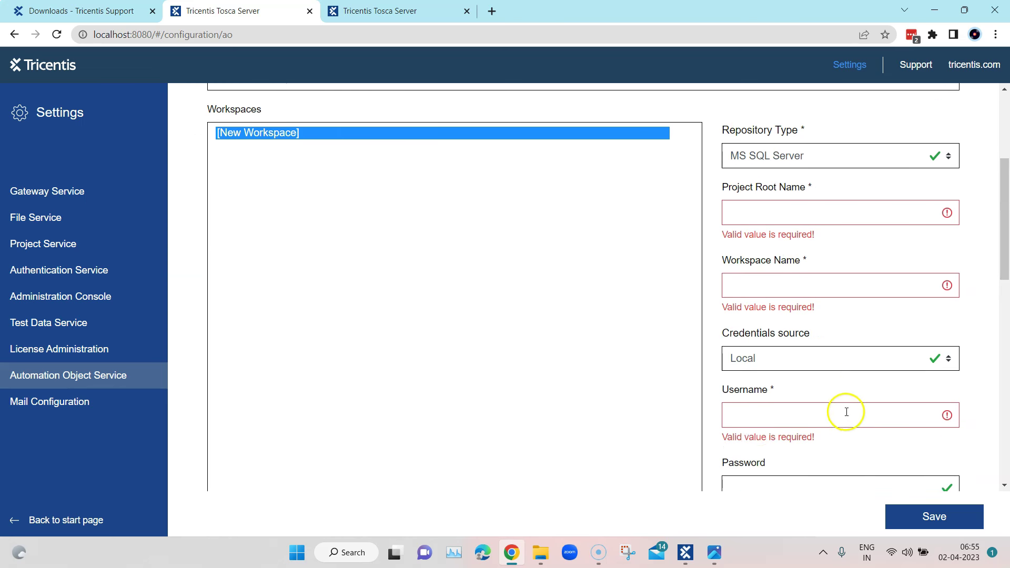
pyautogui.scroll(-3, 818, 413)
pyautogui.scroll(5, 873, 323)
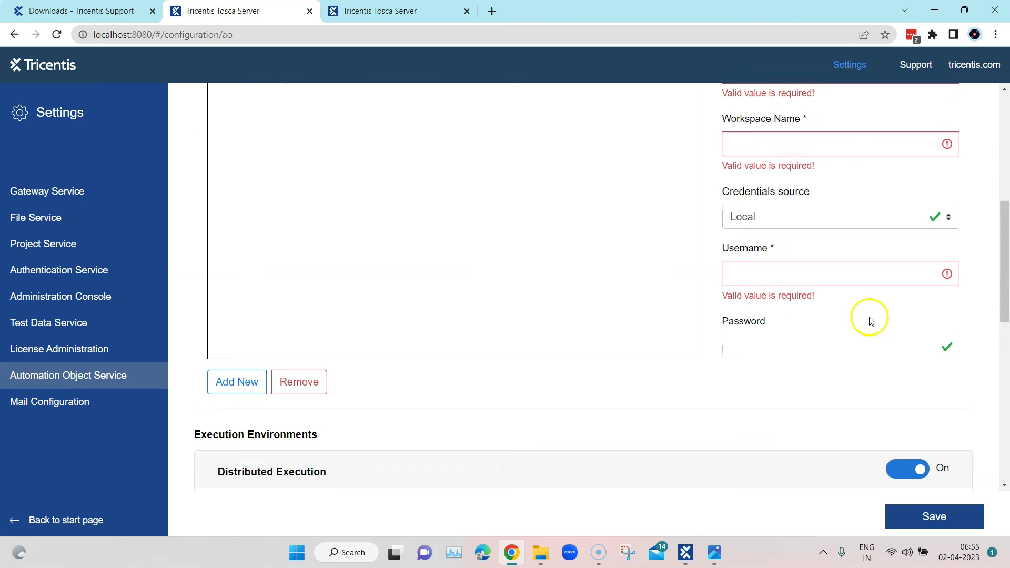
pyautogui.scroll(1, 865, 321)
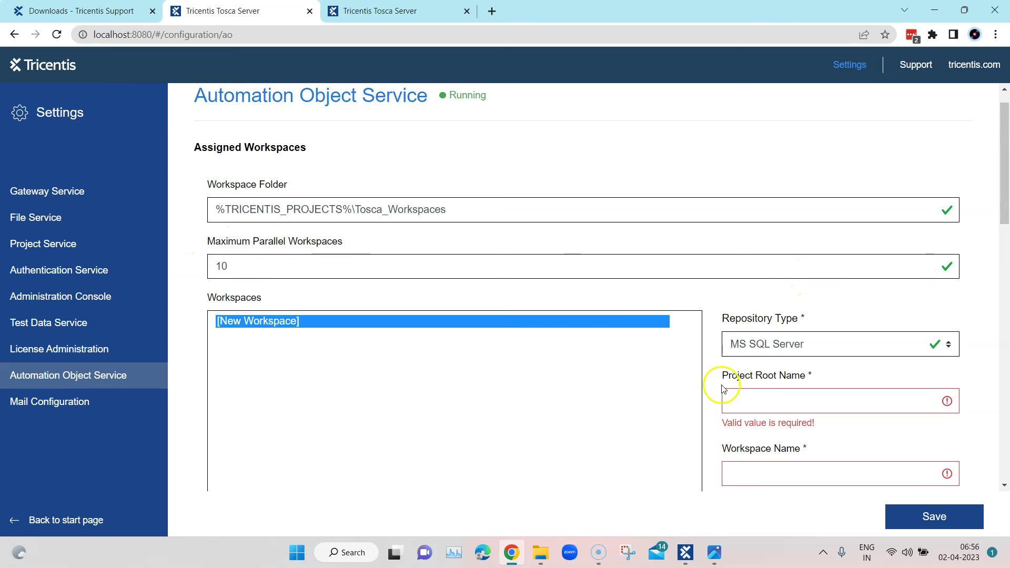
pyautogui.scroll(-3, 378, 342)
pyautogui.scroll(-2, 242, 453)
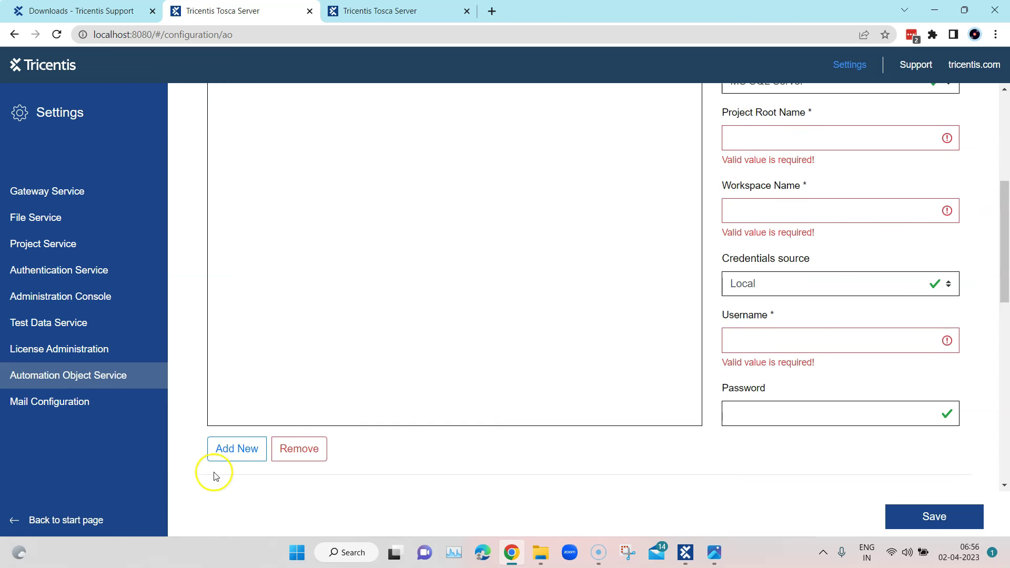
pyautogui.scroll(2, 483, 367)
pyautogui.scroll(1, 483, 367)
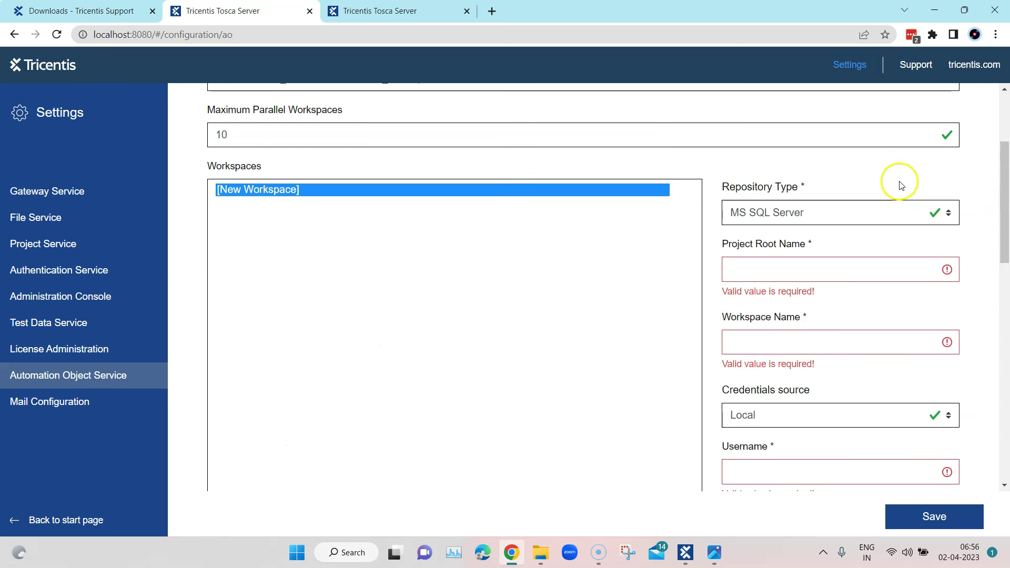
pyautogui.click(790, 267)
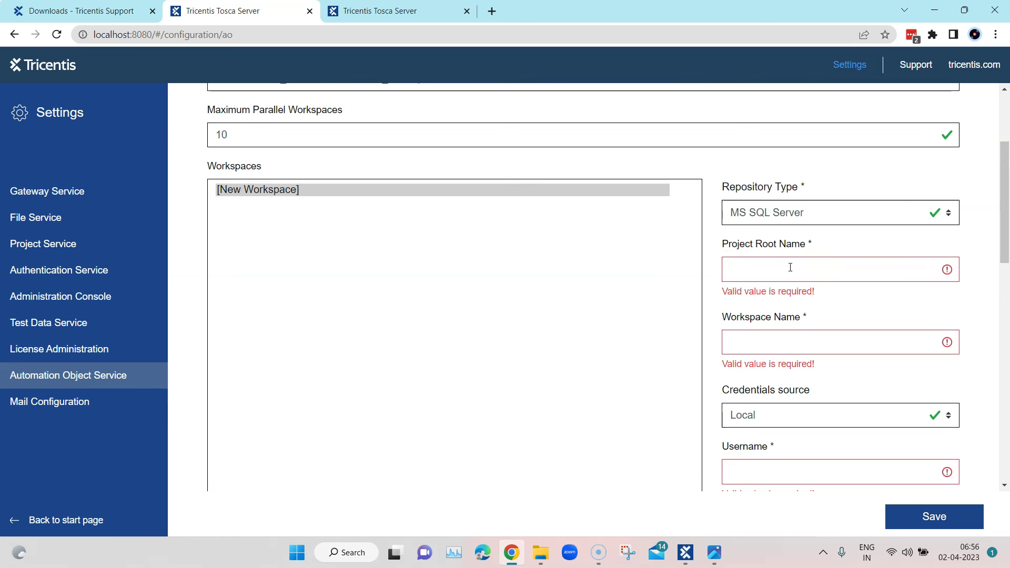
pyautogui.moveTo(687, 551)
pyautogui.write('Mu')
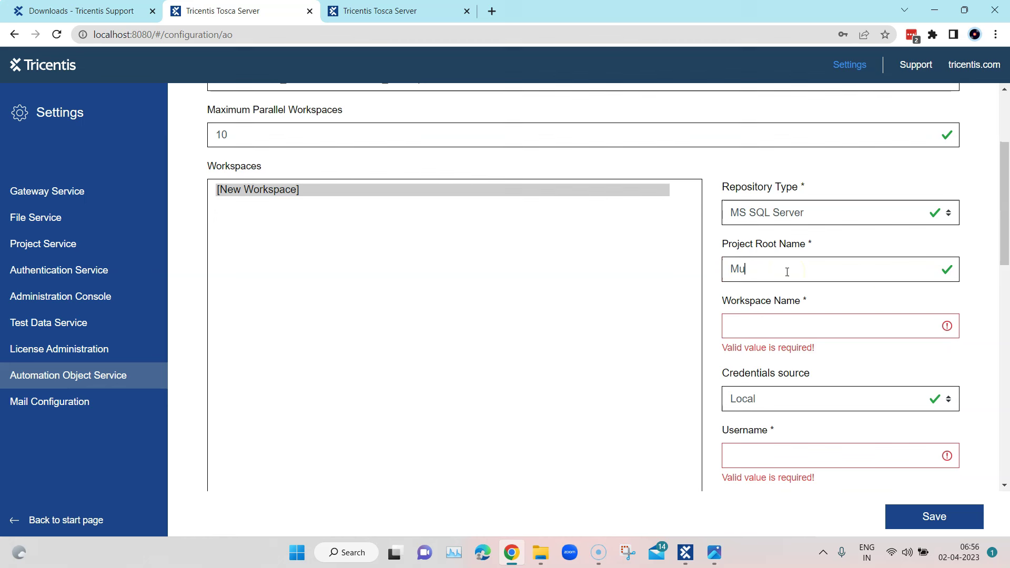
pyautogui.press('BackSpace')
pyautogui.press('BackSpace')
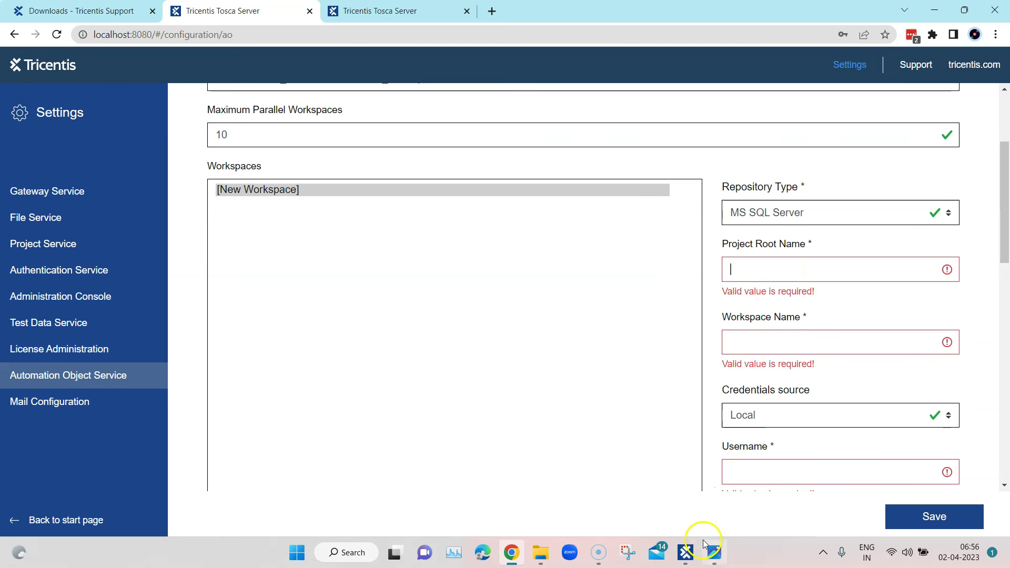
# Bring Tosca Commander forward, cancel the login, and choose Multi-AOS from Recent Projects
pyautogui.click(686, 551)
pyautogui.click(526, 286)
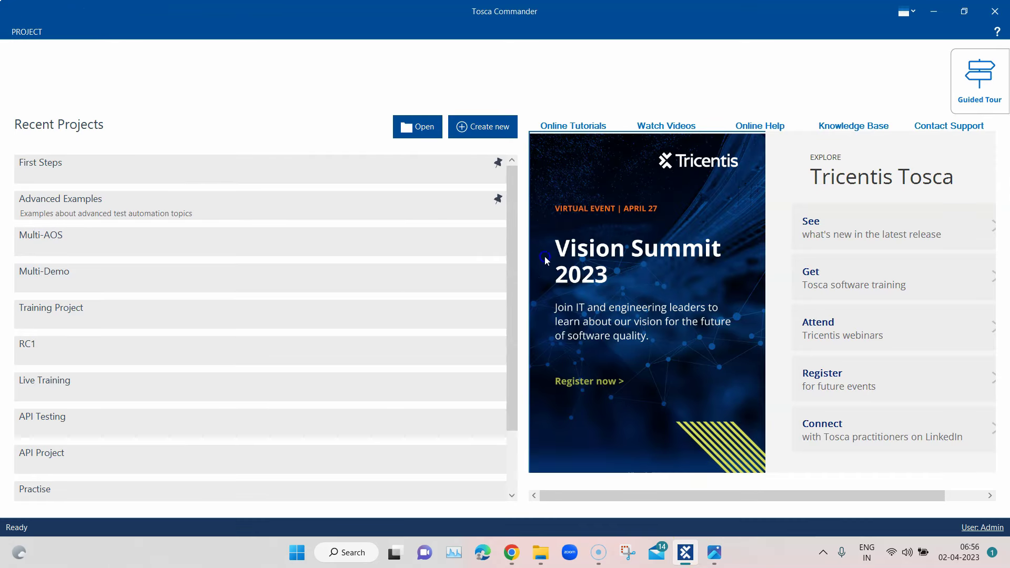
pyautogui.click(48, 236)
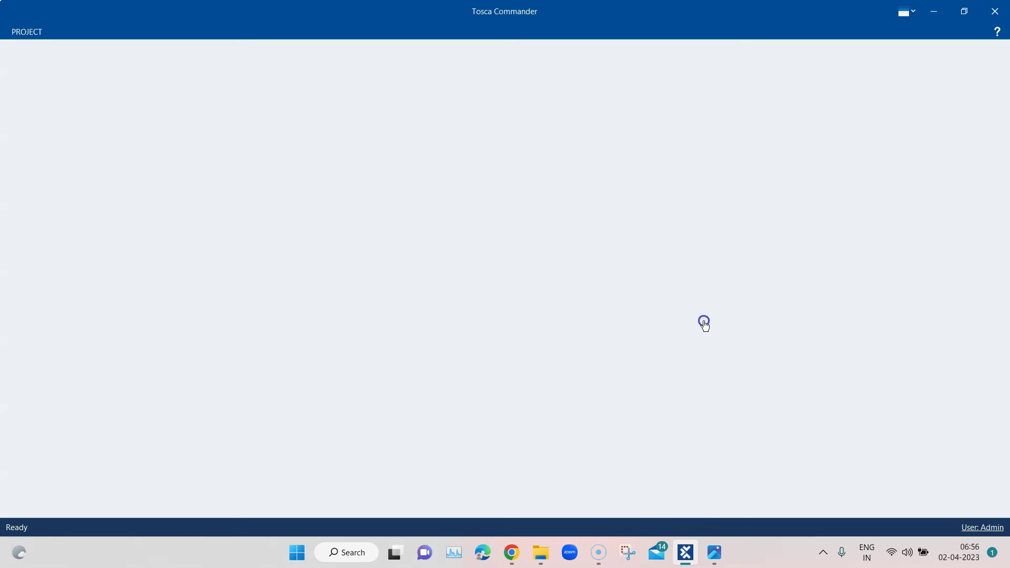
pyautogui.click(641, 218)
pyautogui.click(806, 176)
pyautogui.click(576, 146)
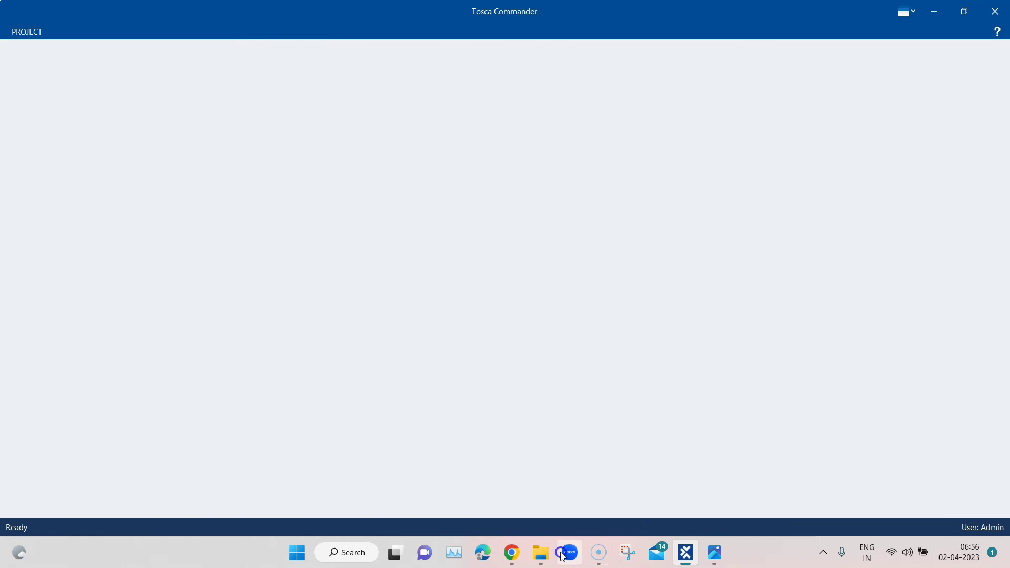
# Enter workspace name Multi-AOS with a username and password, leaving Project Root Name empty
pyautogui.click(512, 552)
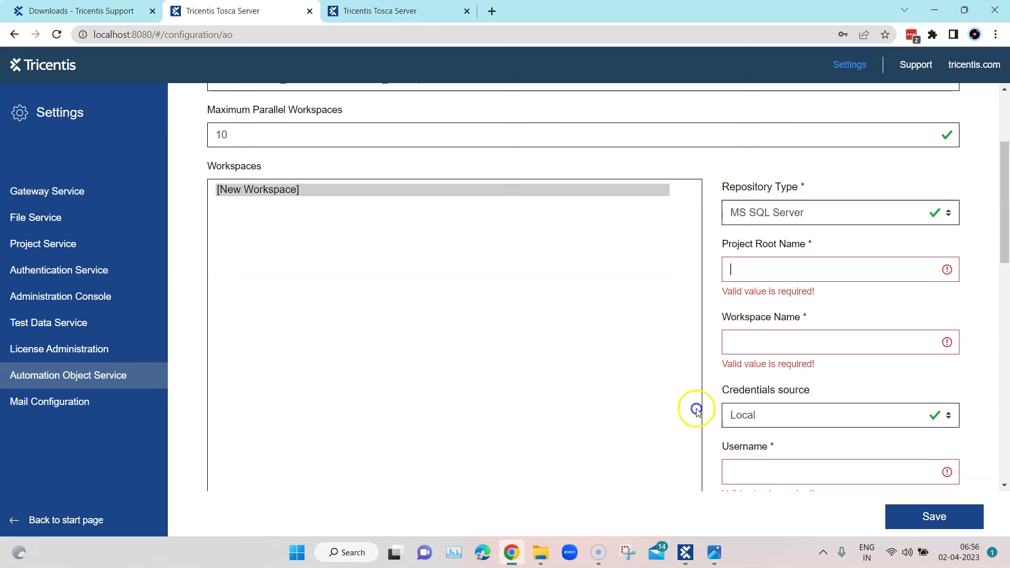
pyautogui.click(774, 347)
pyautogui.write('Miul')
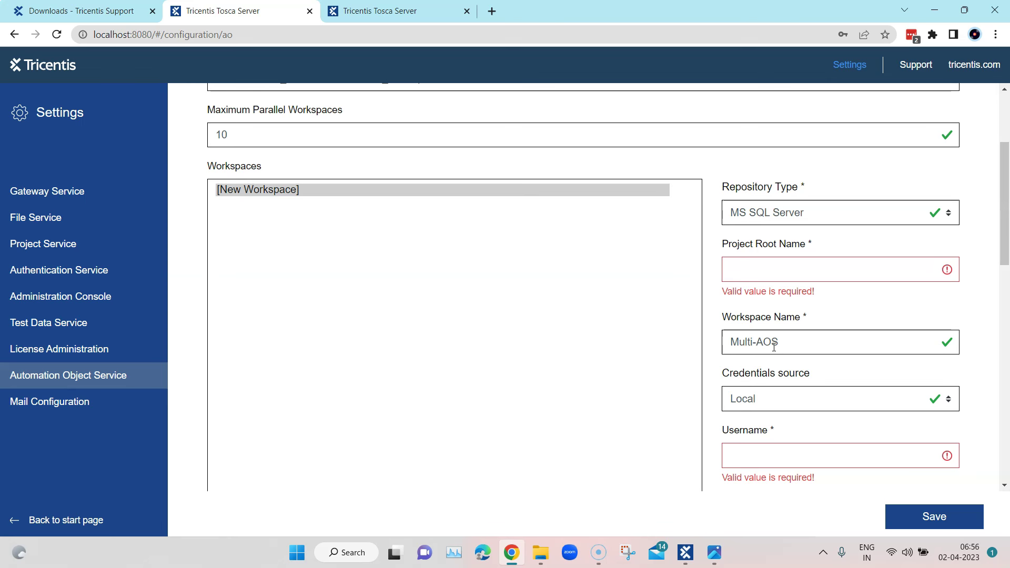
pyautogui.scroll(-3, 760, 378)
pyautogui.click(756, 330)
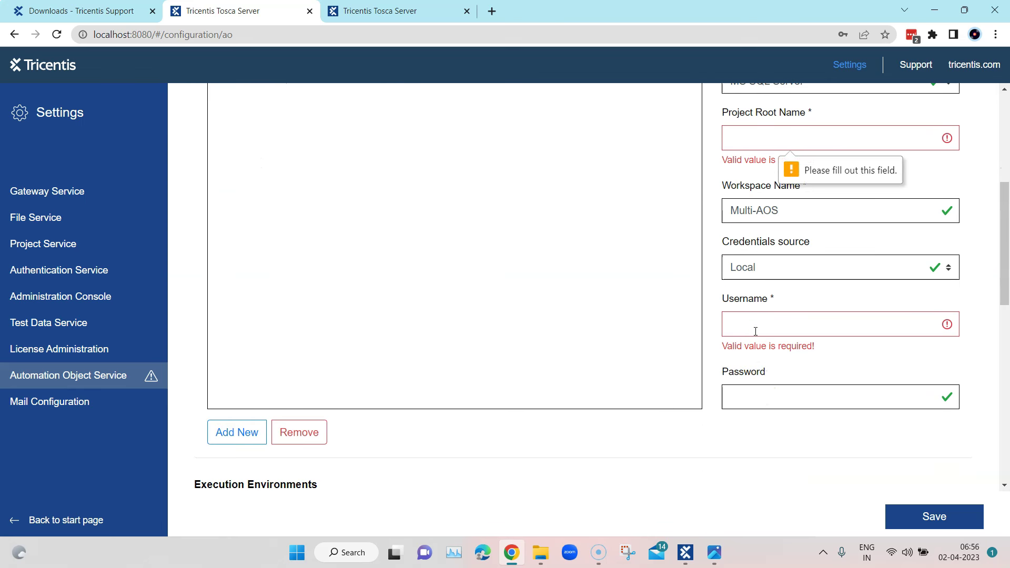
pyautogui.click(755, 331)
pyautogui.write('Admin')
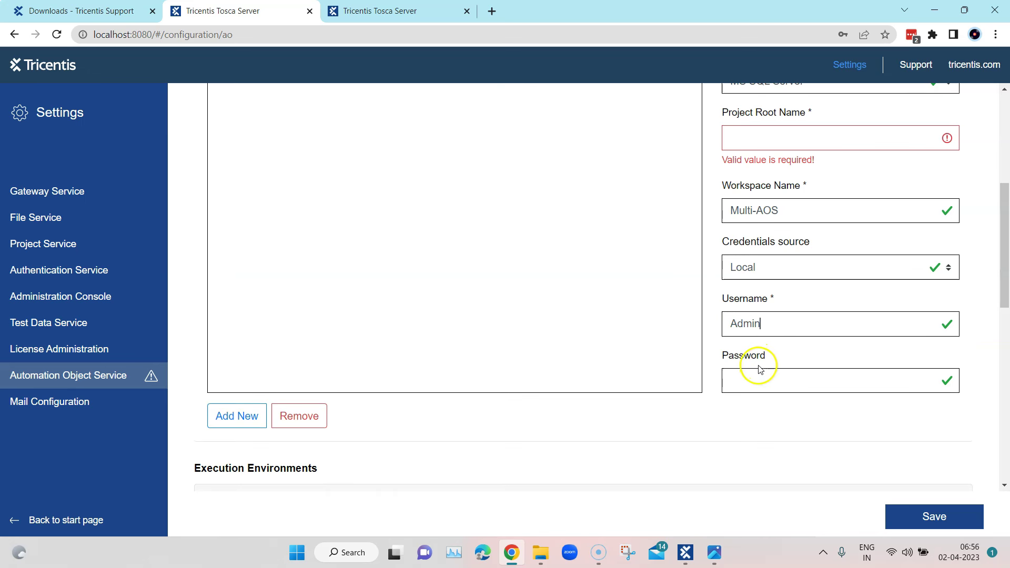
pyautogui.click(760, 369)
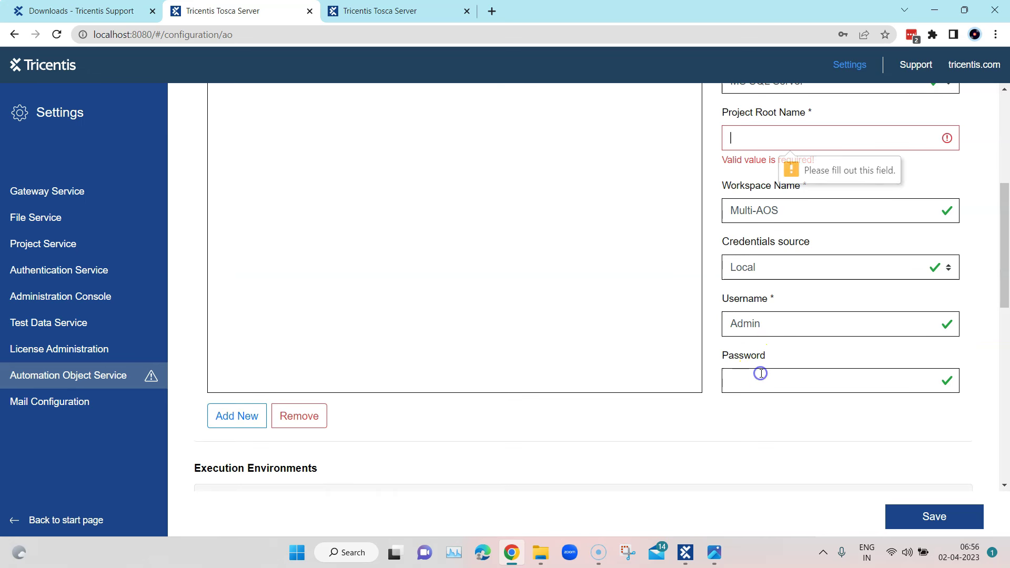
pyautogui.click(761, 373)
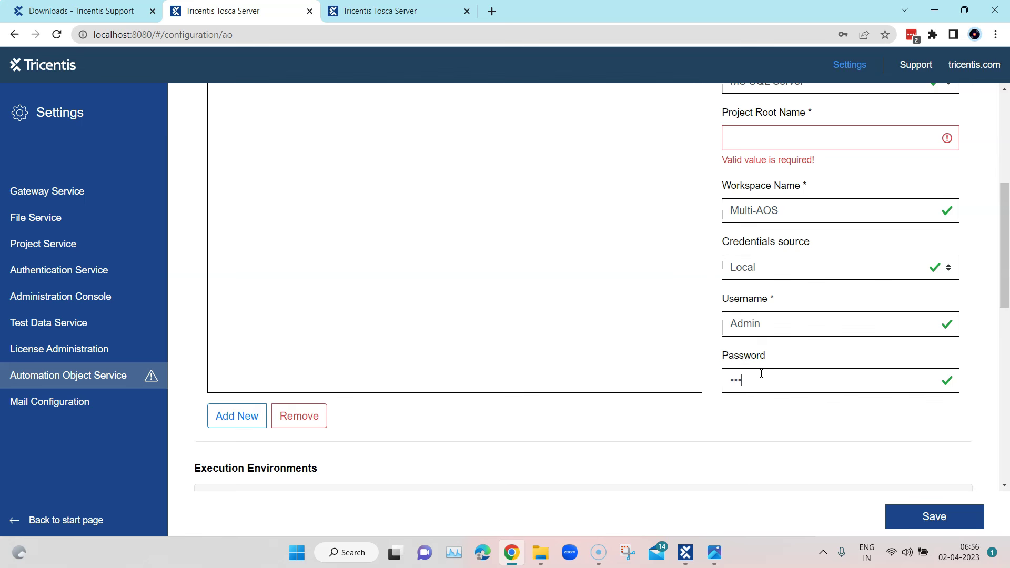
pyautogui.scroll(1, 771, 352)
pyautogui.click(780, 205)
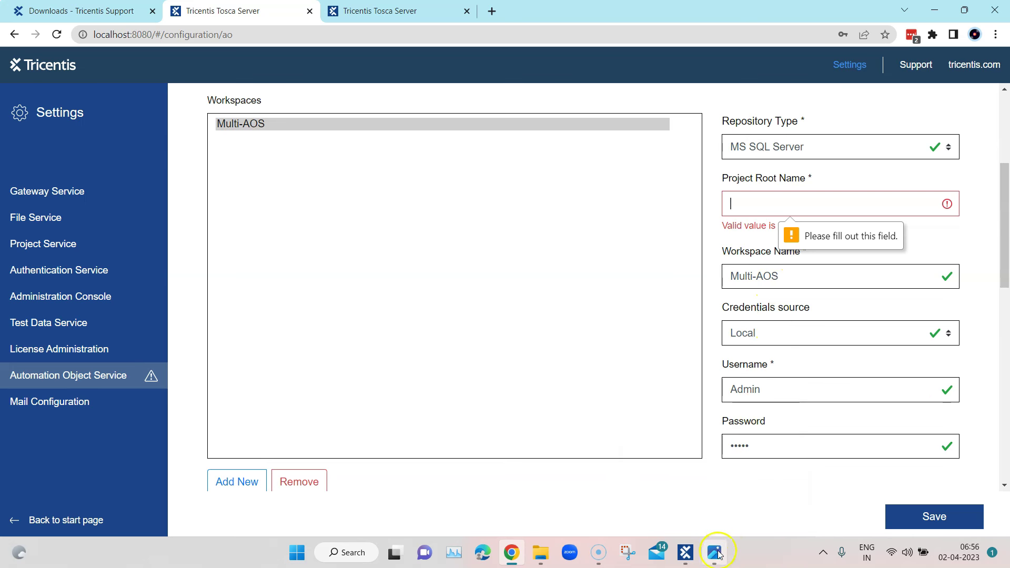
# Bring Tosca Commander forward and log in to the Multi-AOS workspace
pyautogui.click(685, 552)
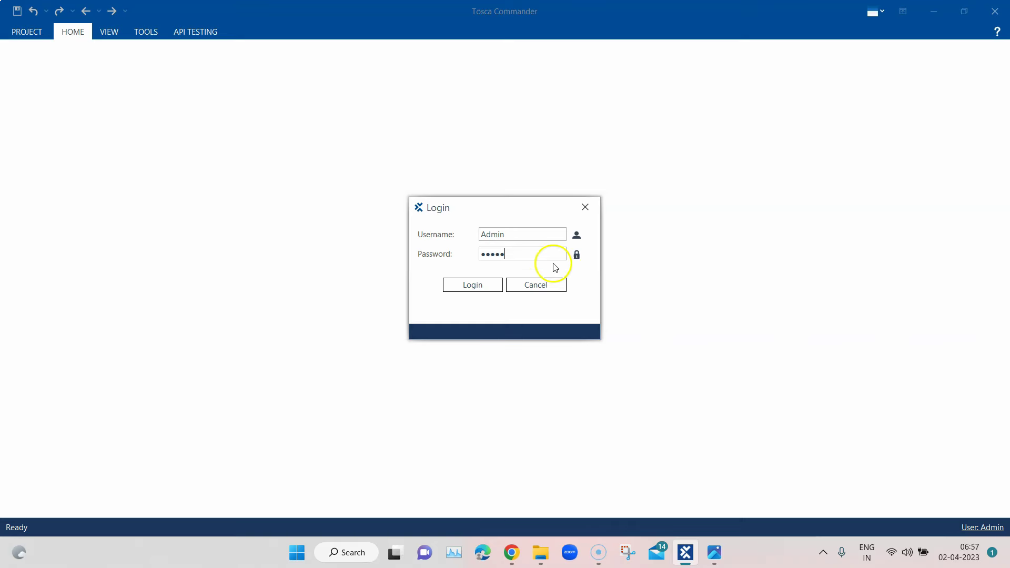
pyautogui.click(489, 285)
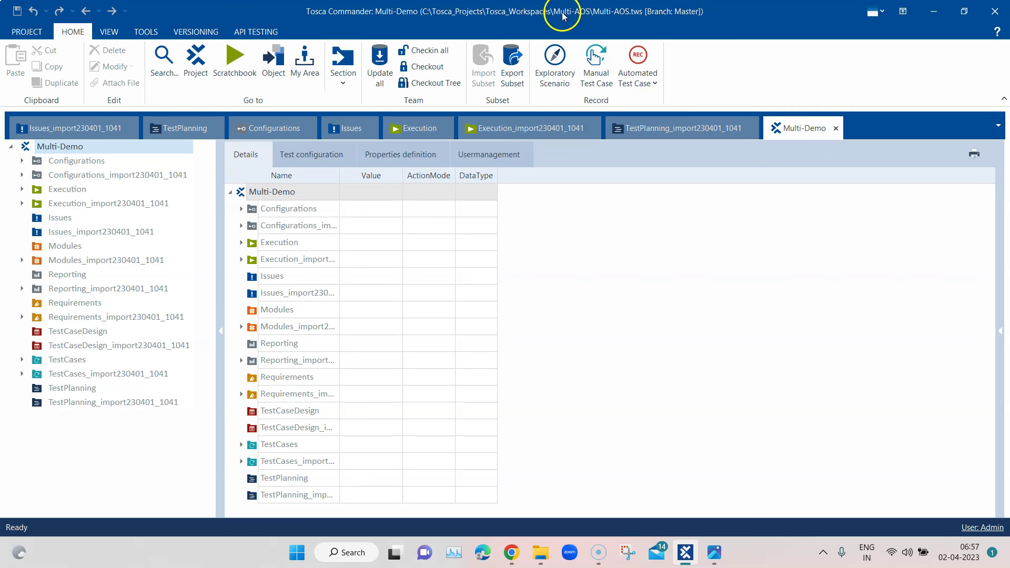
# Set Project Root Name to Multi-Demo for workspace Multi-AOS and save the AOS settings
pyautogui.click(934, 12)
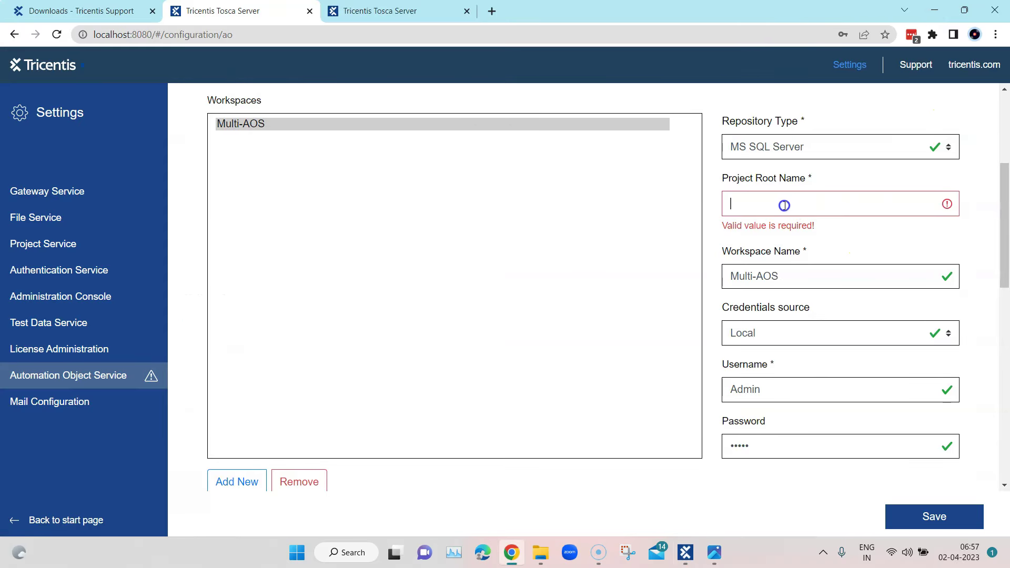
pyautogui.click(784, 205)
pyautogui.write('Multi-Demo')
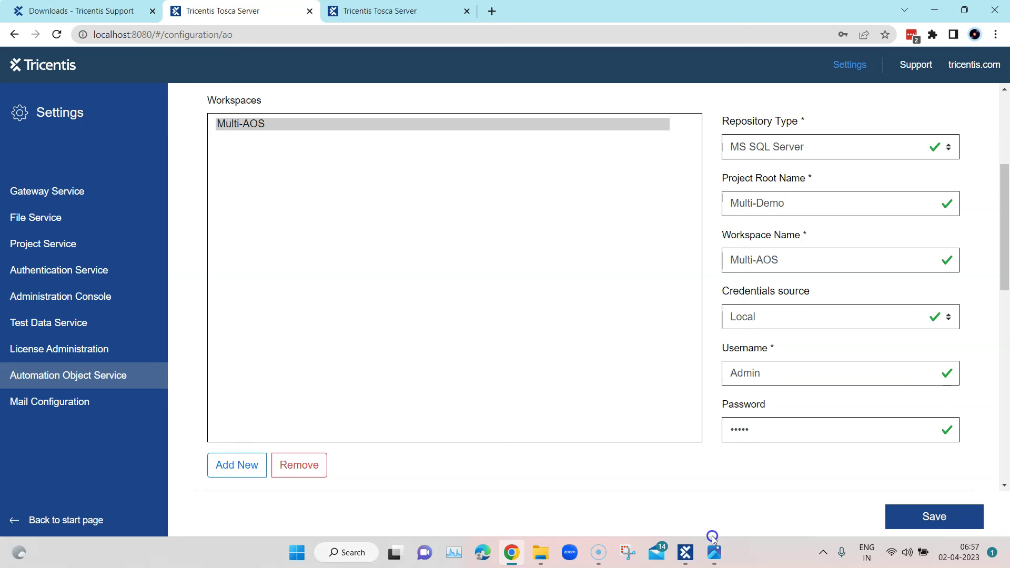
pyautogui.click(687, 553)
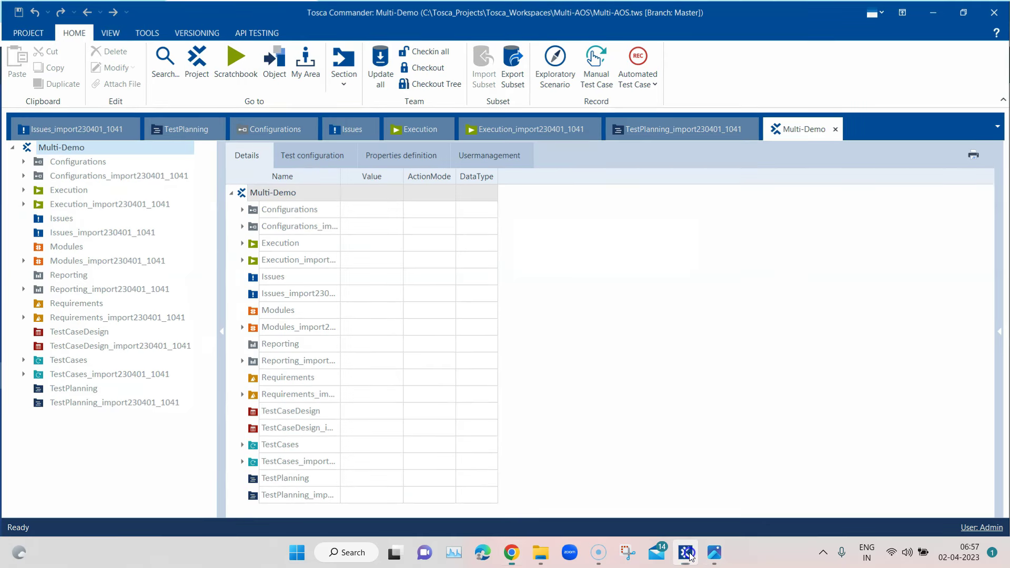
pyautogui.click(689, 555)
pyautogui.scroll(-4, 909, 318)
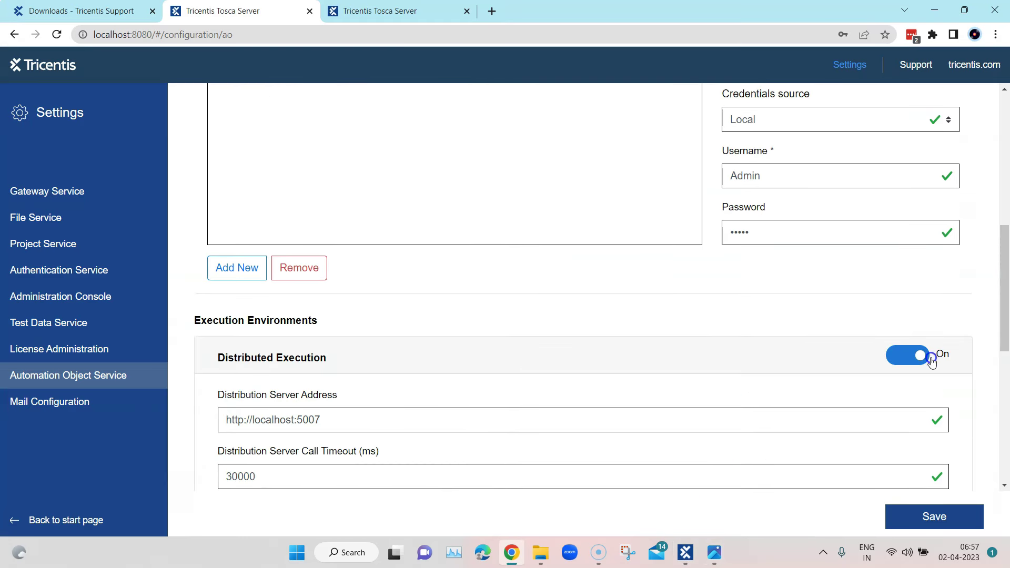
pyautogui.scroll(5, 934, 360)
pyautogui.scroll(-12, 936, 361)
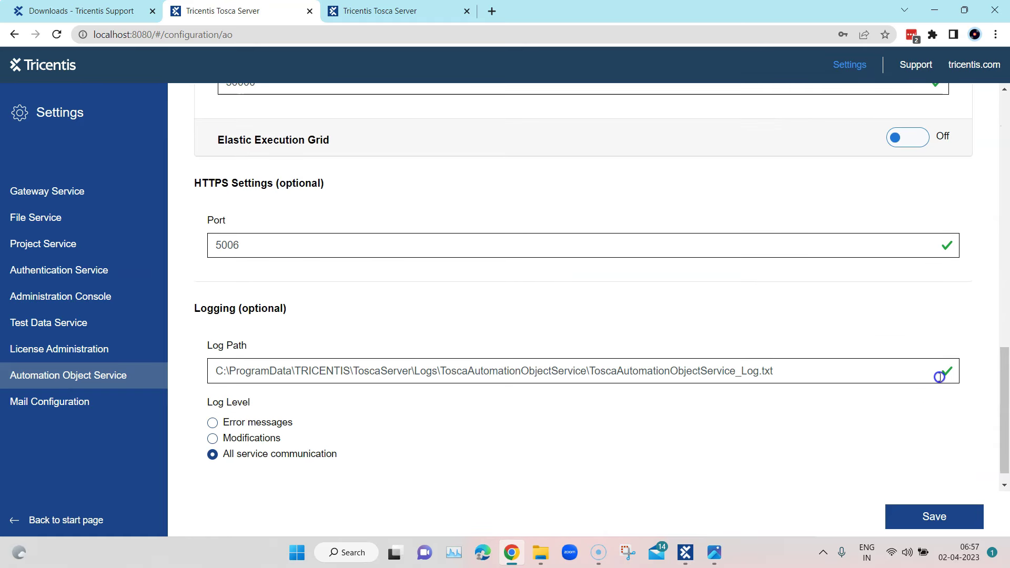
pyautogui.scroll(-1, 942, 379)
pyautogui.click(943, 511)
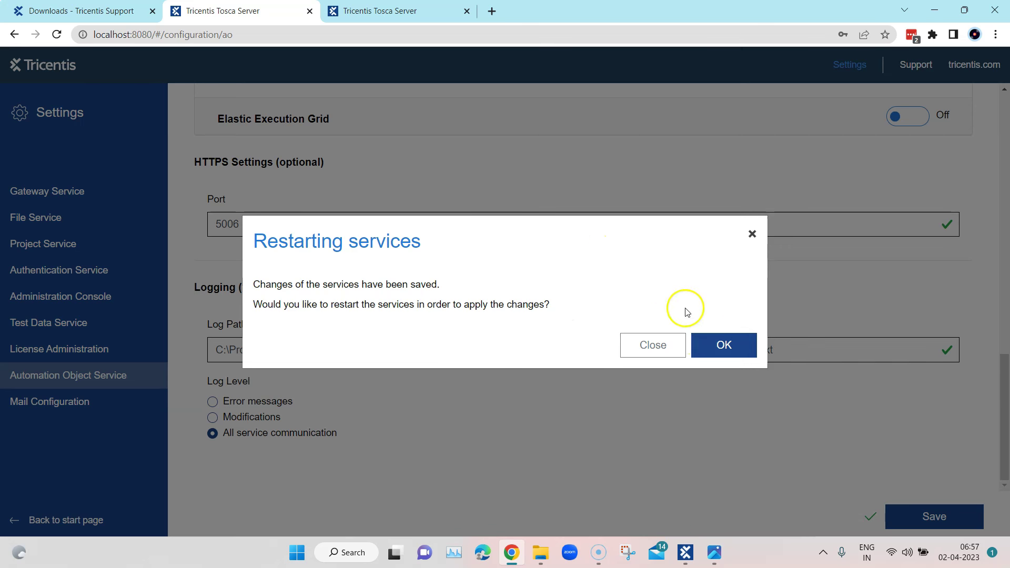
# Confirm the Restarting services dialog so the Gateway Service and the other Tosca Server services restart
pyautogui.click(726, 348)
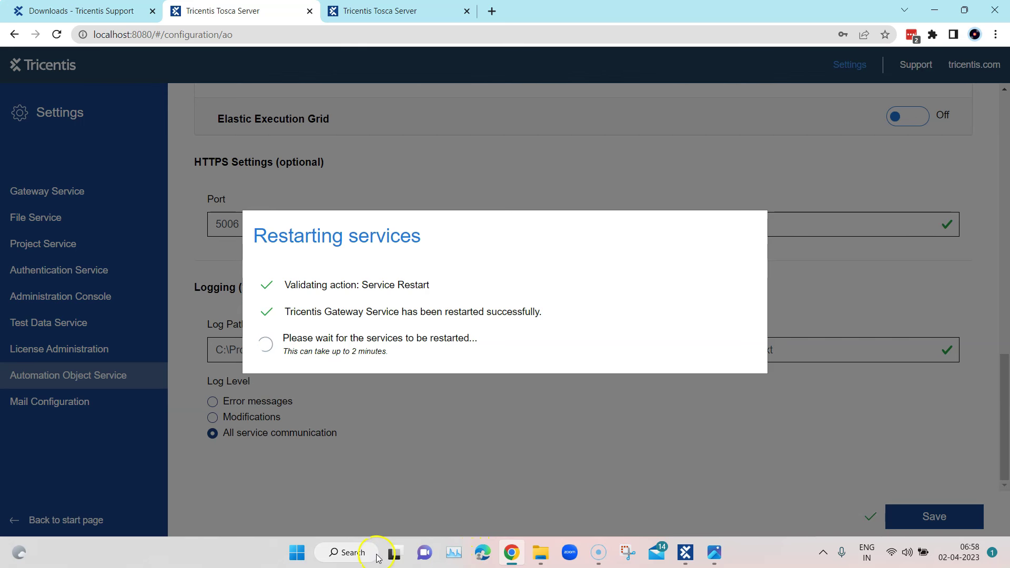
# Open Windows Services and locate Tricentis.DistributedExecutionService, widening the name column
pyautogui.click(339, 552)
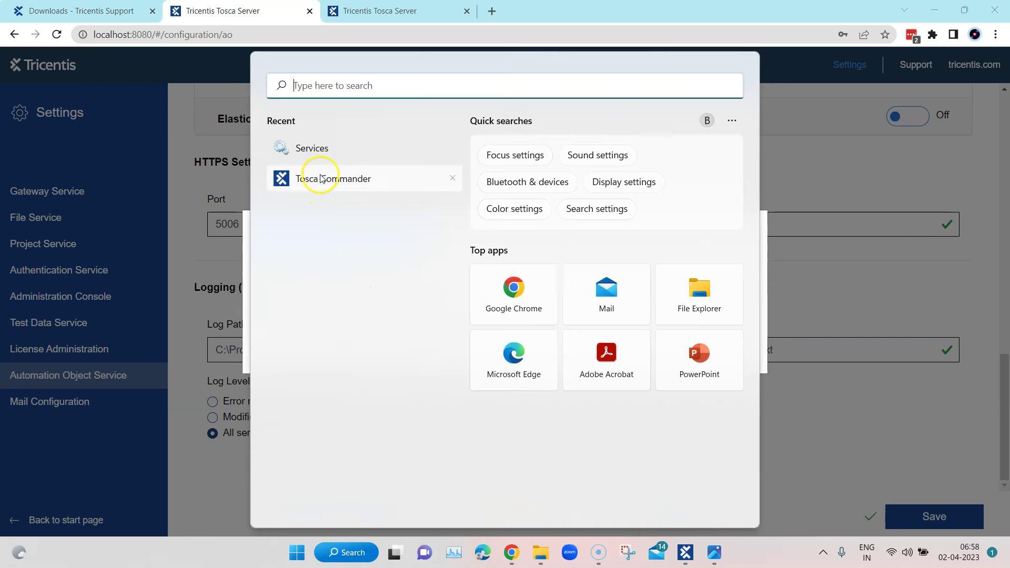
pyautogui.press('Escape')
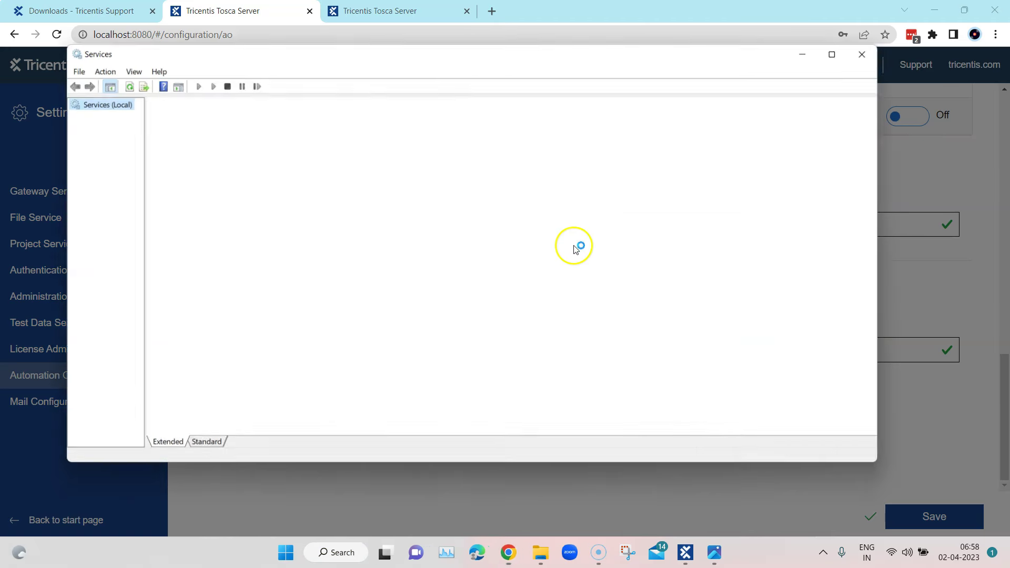
pyautogui.scroll(-12, 597, 274)
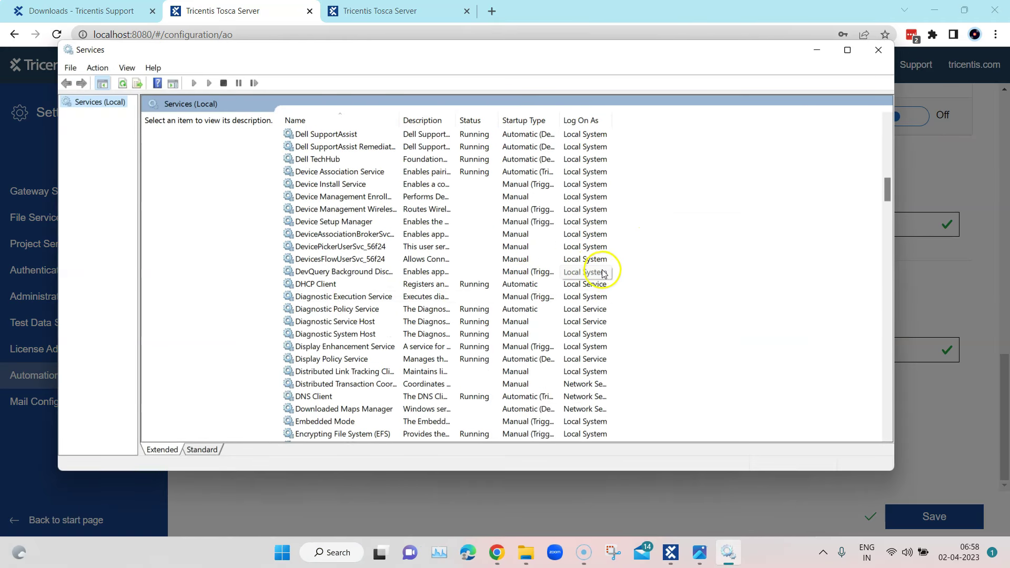
pyautogui.click(346, 298)
pyautogui.press('t')
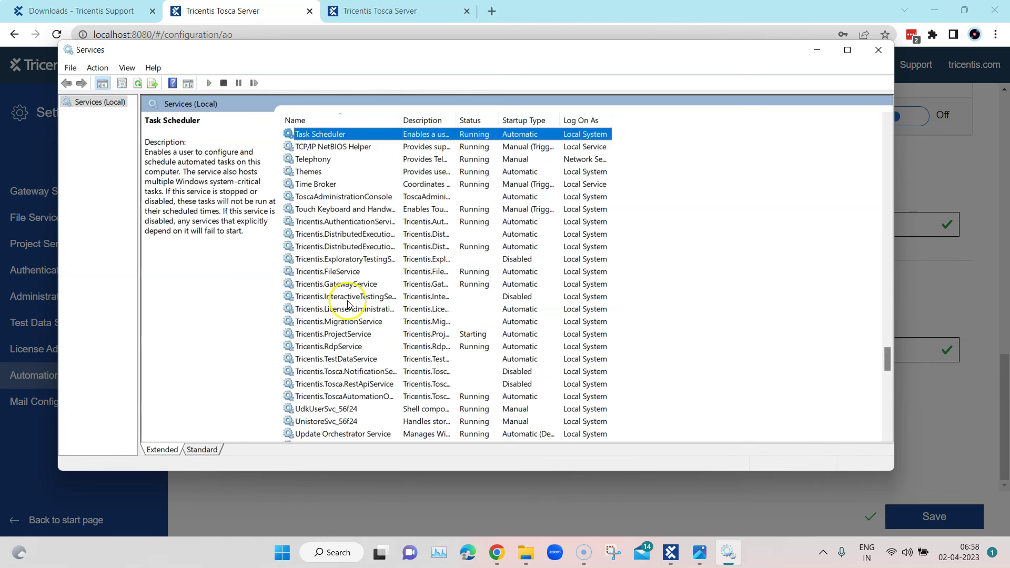
pyautogui.scroll(-1, 353, 316)
pyautogui.moveTo(398, 119); pyautogui.dragTo(484, 110)
pyautogui.click(409, 210)
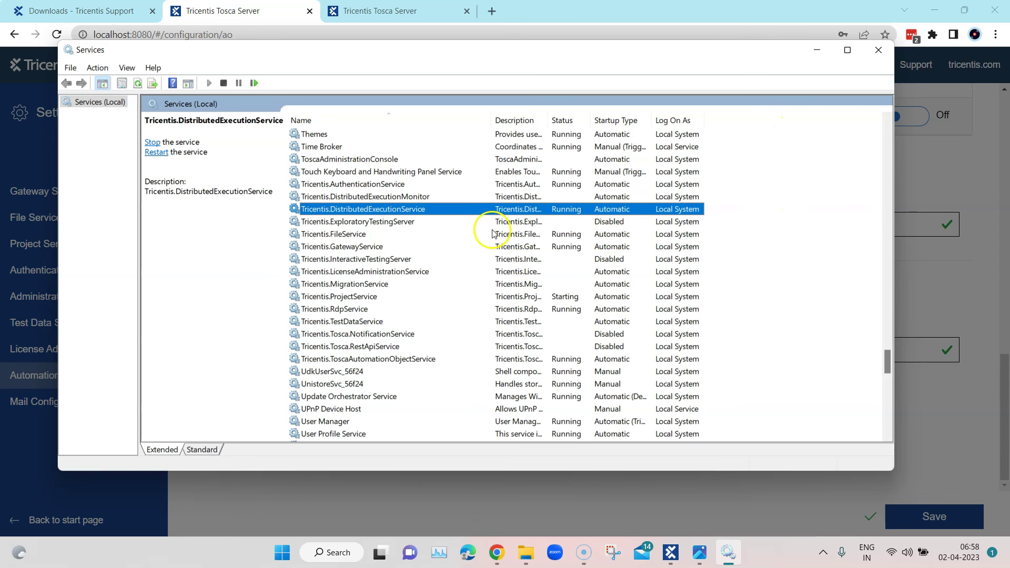
# Dismiss the finished Tosca Server restart report and return to the Services list
pyautogui.click(817, 51)
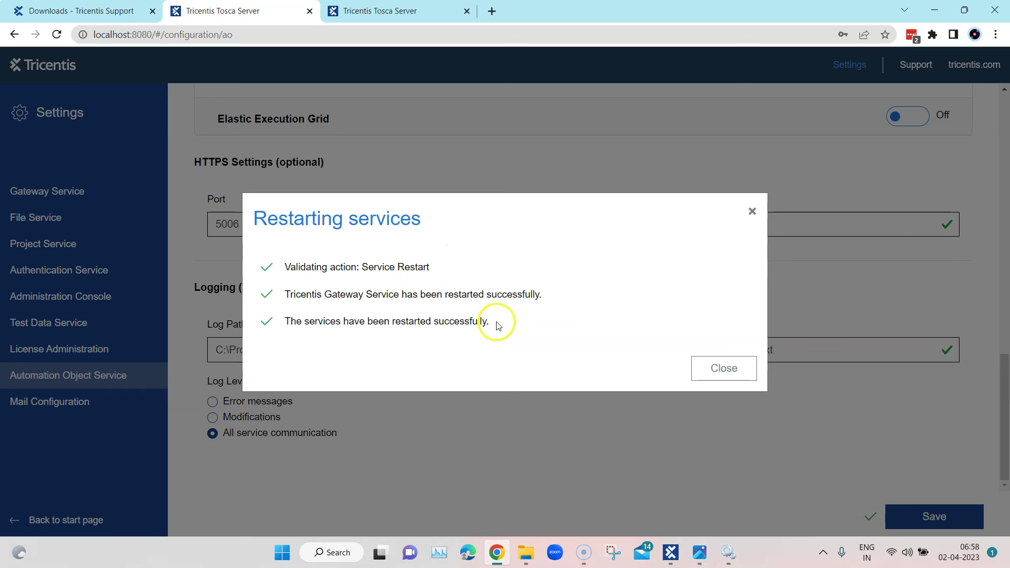
pyautogui.click(730, 364)
pyautogui.scroll(15, 747, 465)
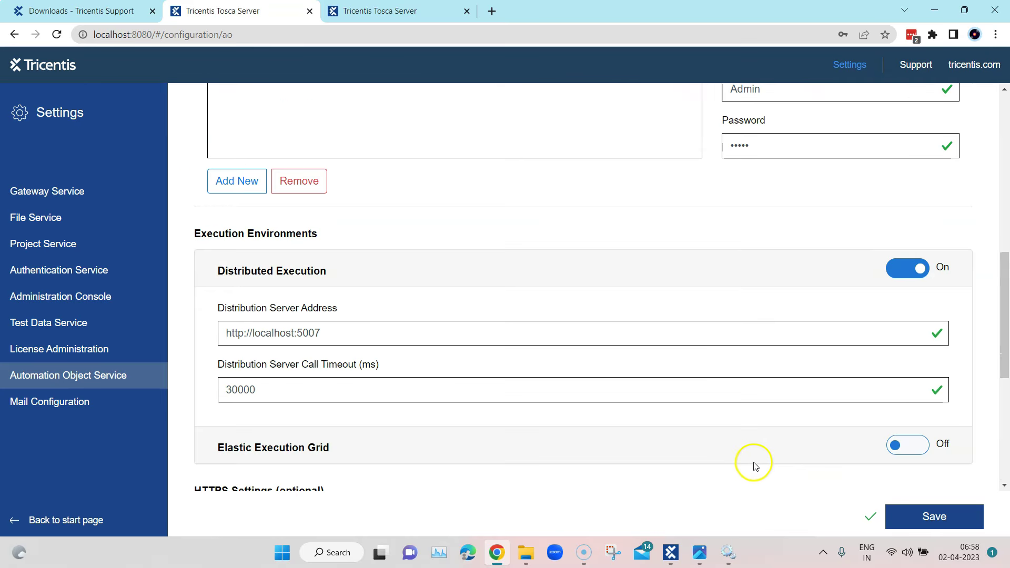
pyautogui.click(726, 559)
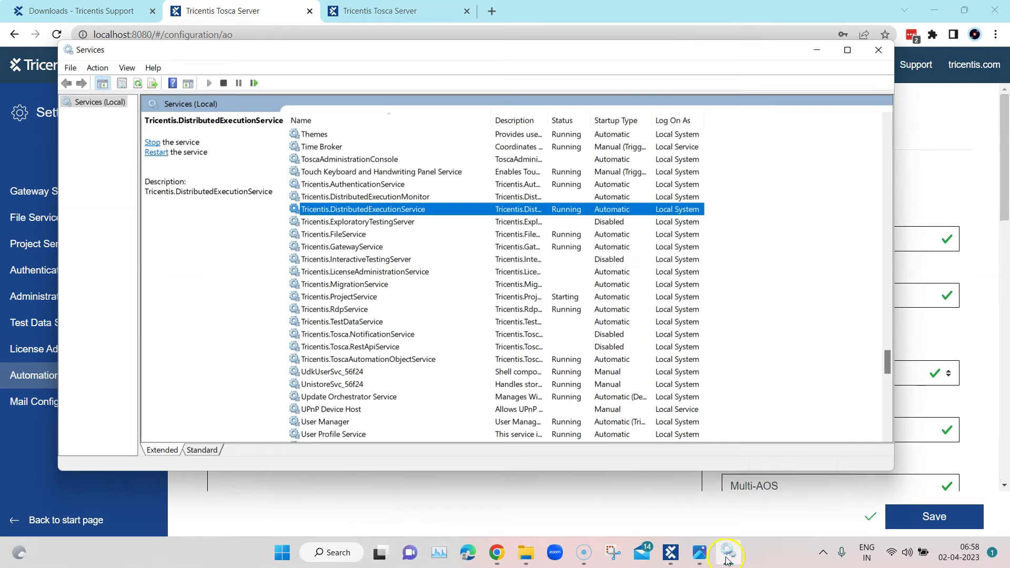
# Restart Tricentis.DistributedExecutionService and then Tricentis.DistributedExecutionMonitor
pyautogui.rightClick(392, 213)
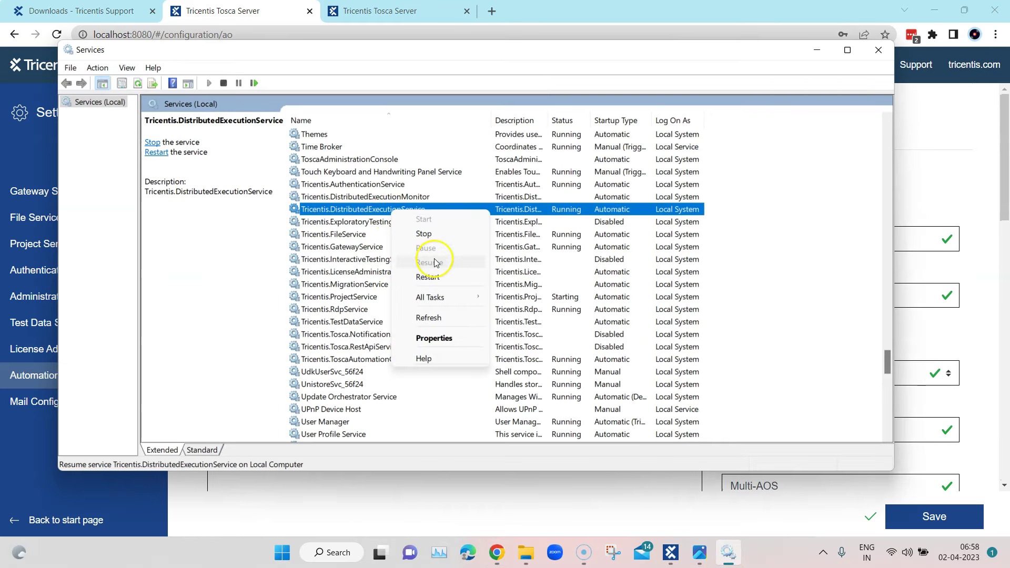
pyautogui.click(429, 277)
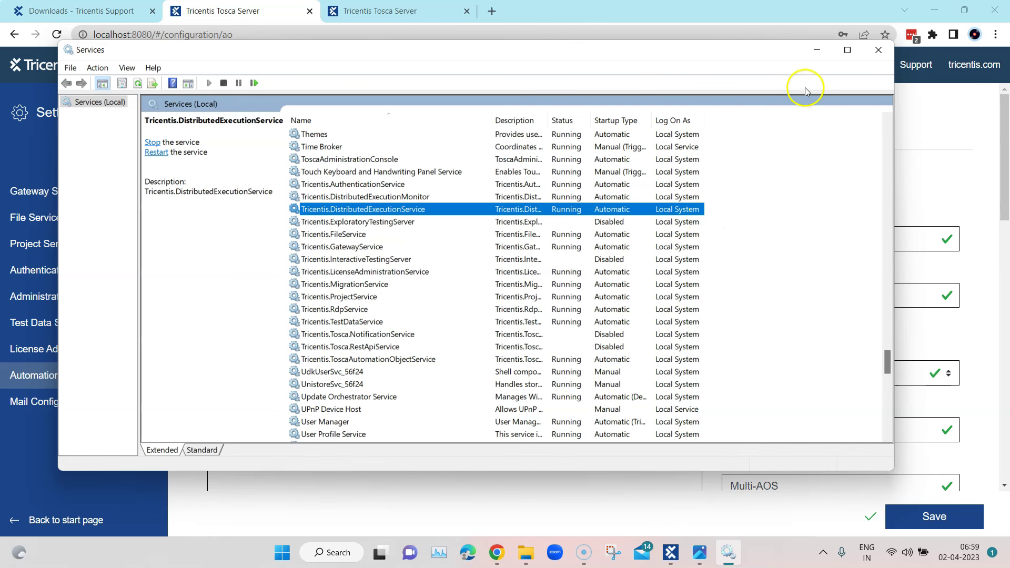
pyautogui.click(413, 197)
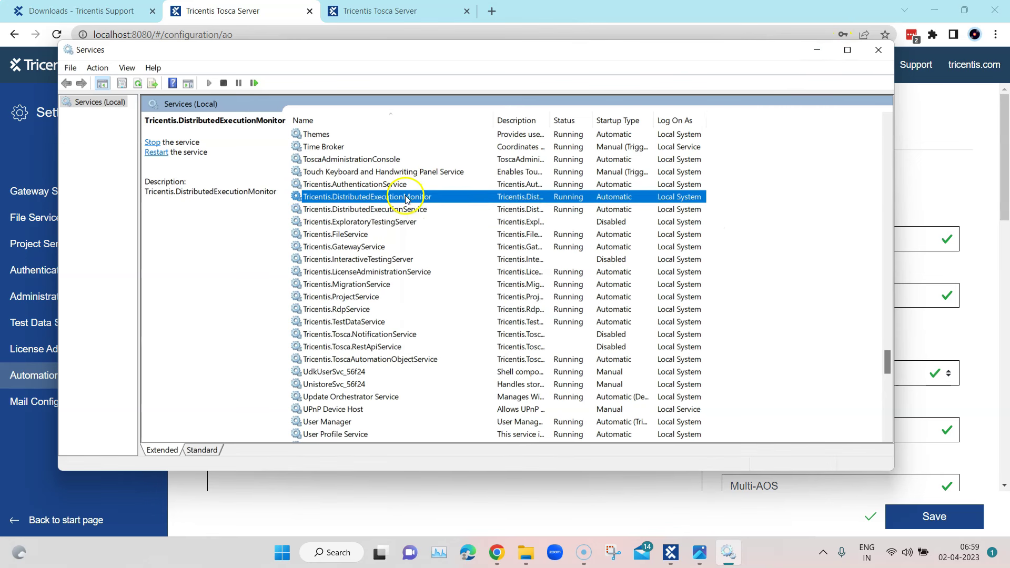
pyautogui.rightClick(410, 198)
pyautogui.click(436, 261)
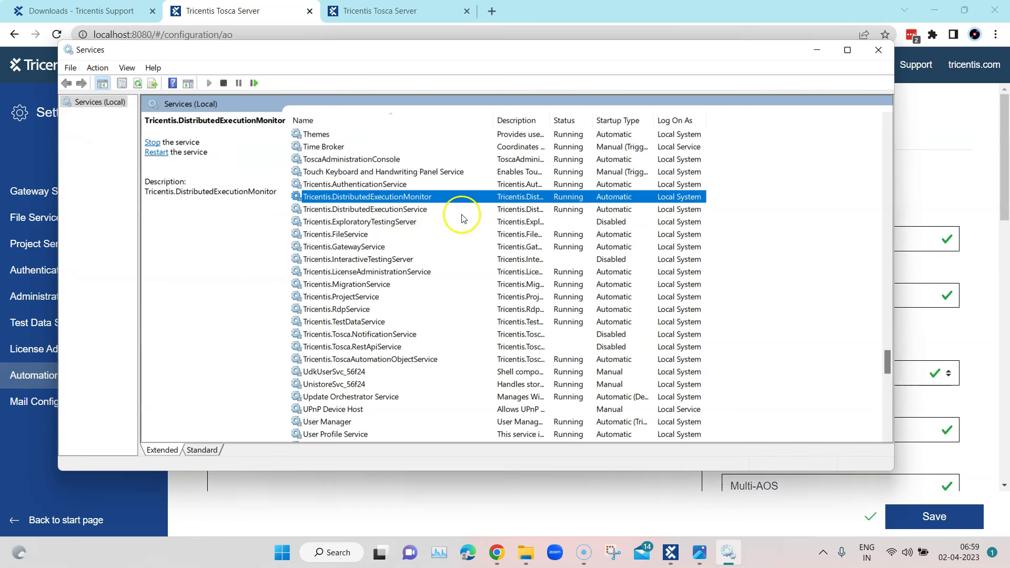
pyautogui.click(817, 50)
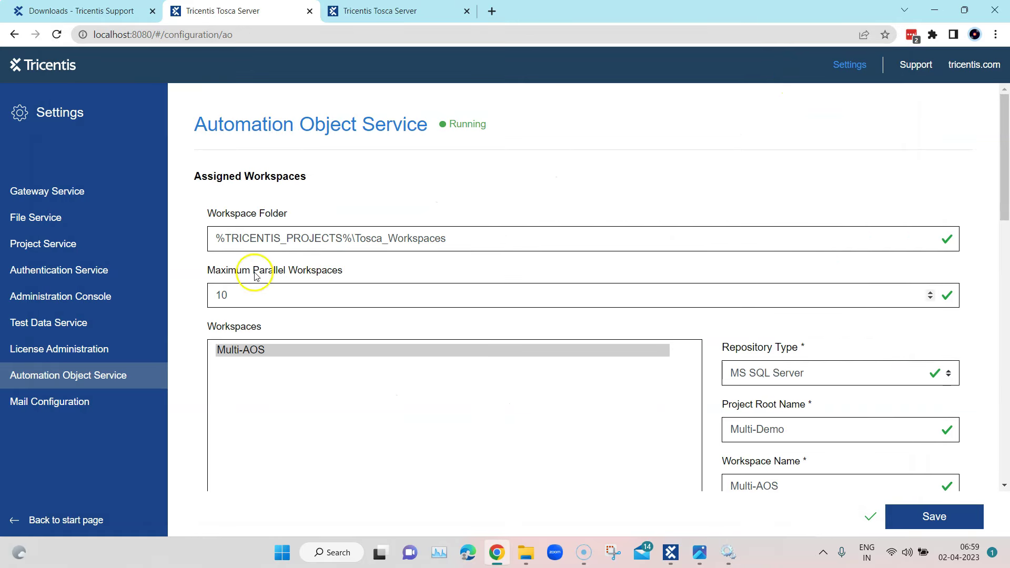
# Return to the Tosca Server home page, dismiss the password prompts, and reload it
pyautogui.scroll(-4, 704, 227)
pyautogui.scroll(4, 701, 230)
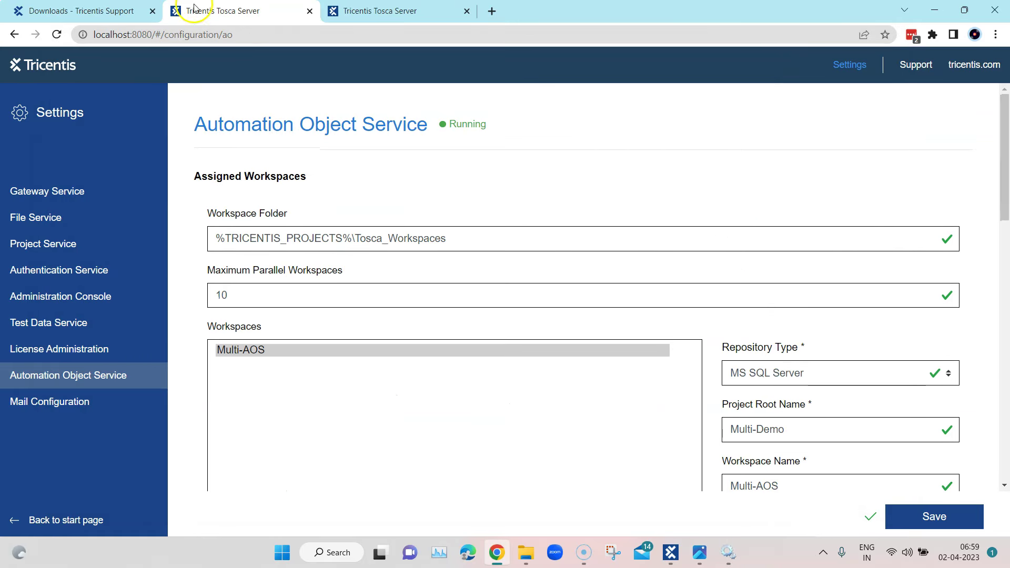
pyautogui.click(59, 66)
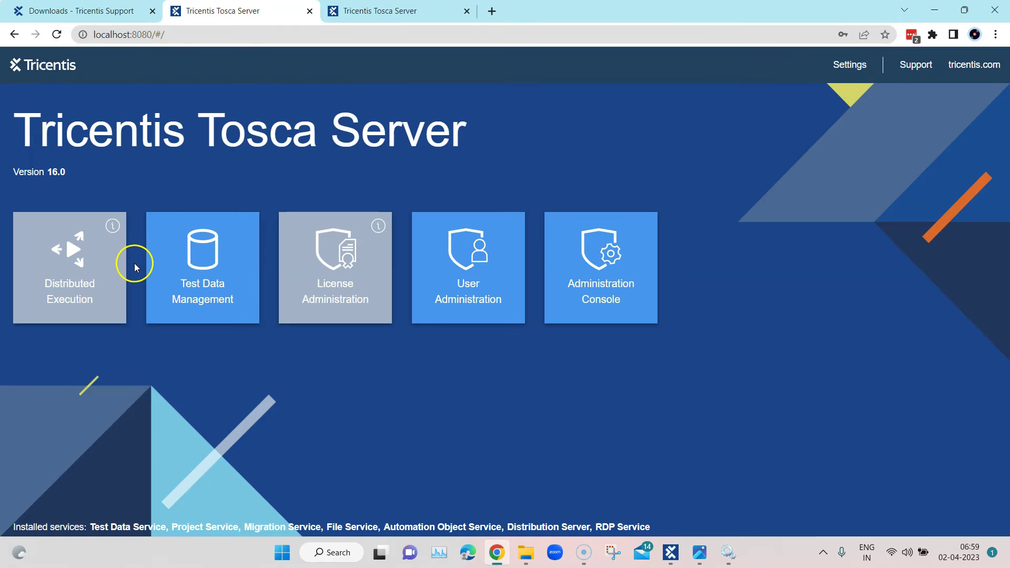
pyautogui.click(617, 210)
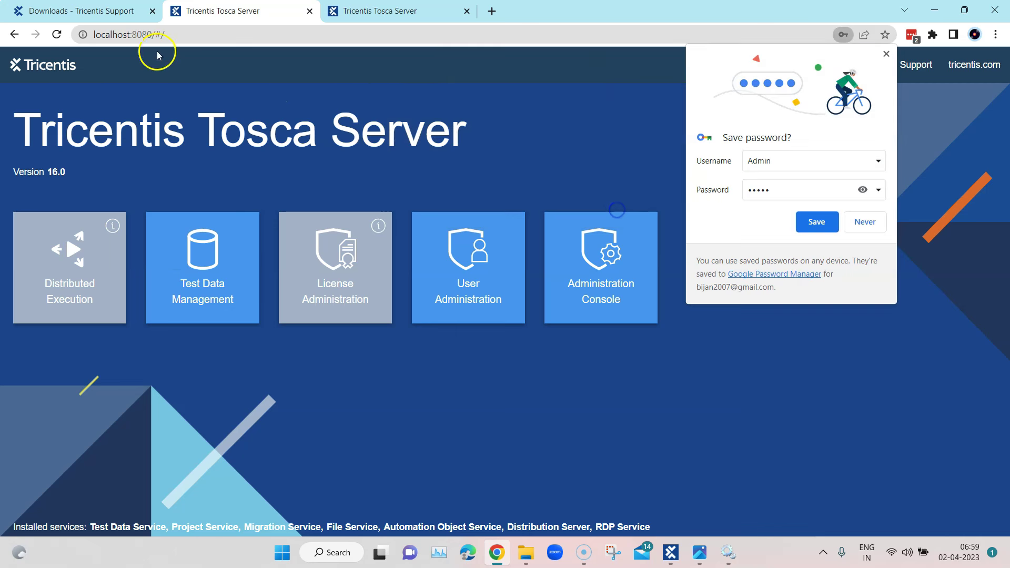
pyautogui.click(885, 54)
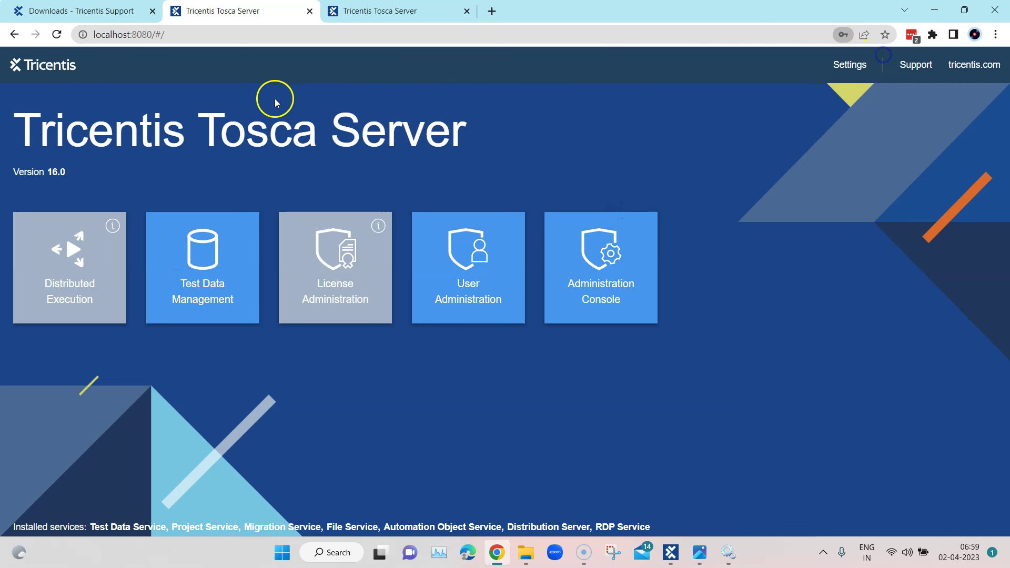
pyautogui.click(56, 34)
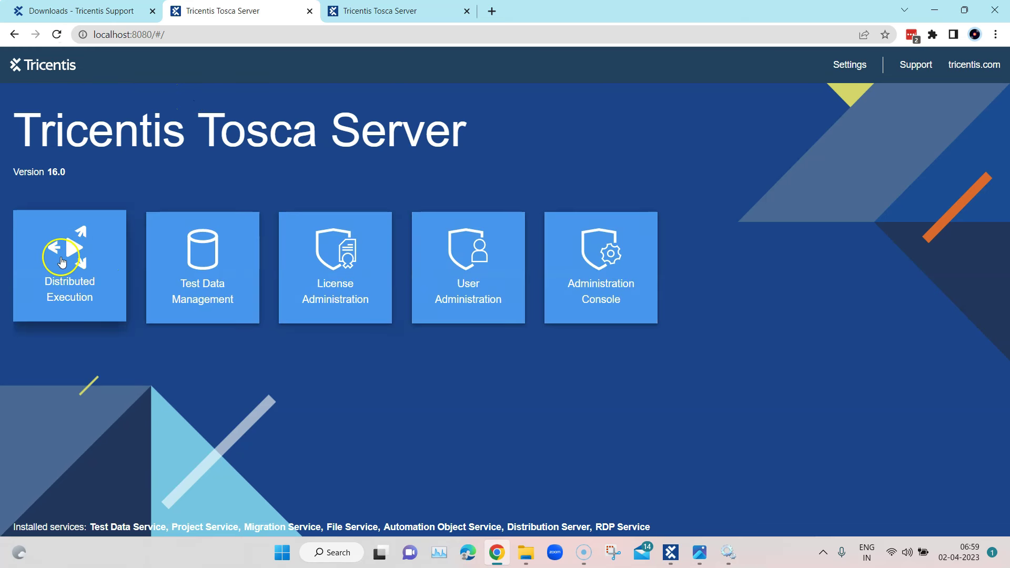
# Open Distributed Execution, close the duplicate tab, and view Agent View listing 0 agents
pyautogui.click(79, 238)
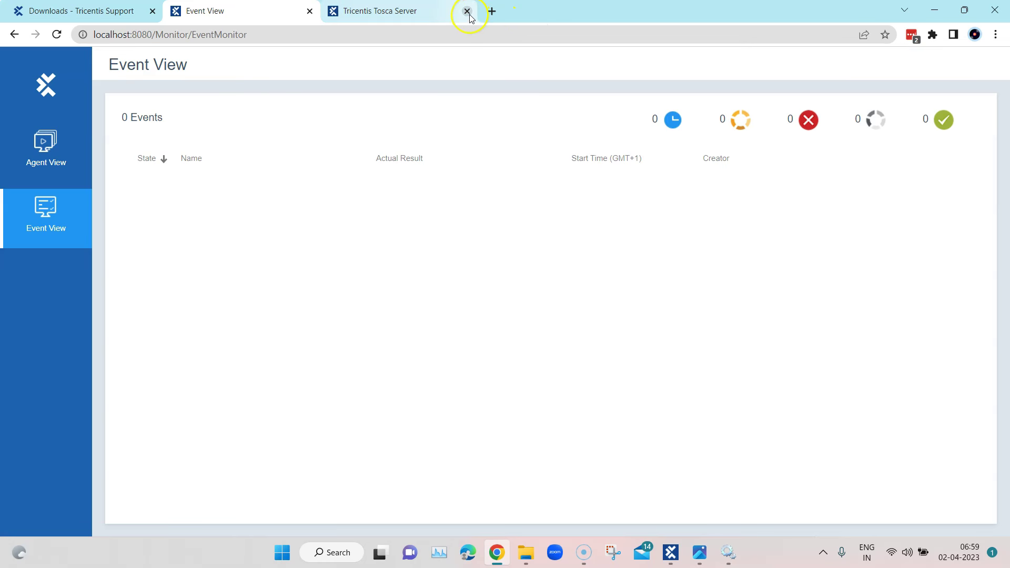
pyautogui.click(467, 11)
pyautogui.click(50, 157)
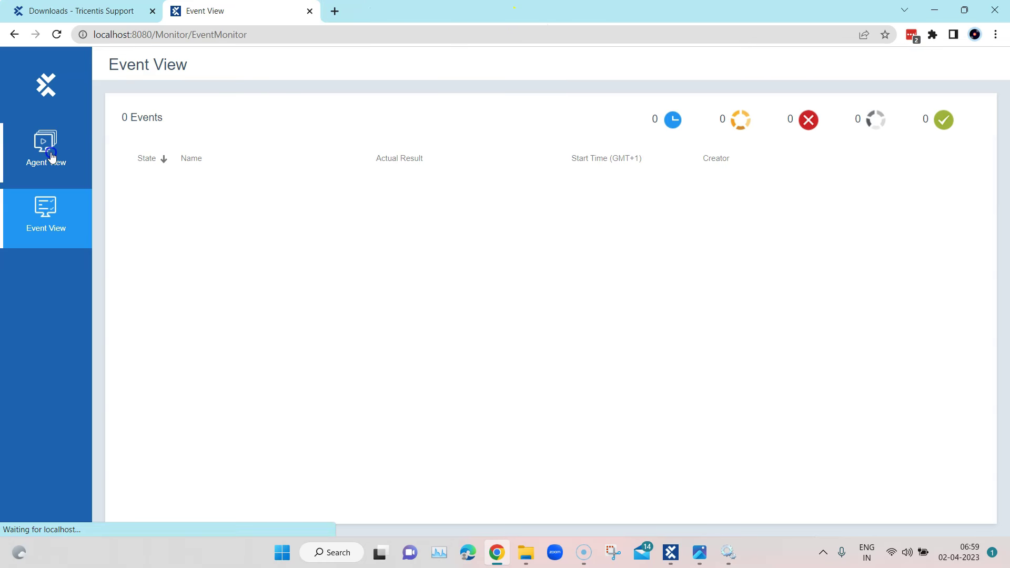
pyautogui.click(51, 198)
pyautogui.click(56, 161)
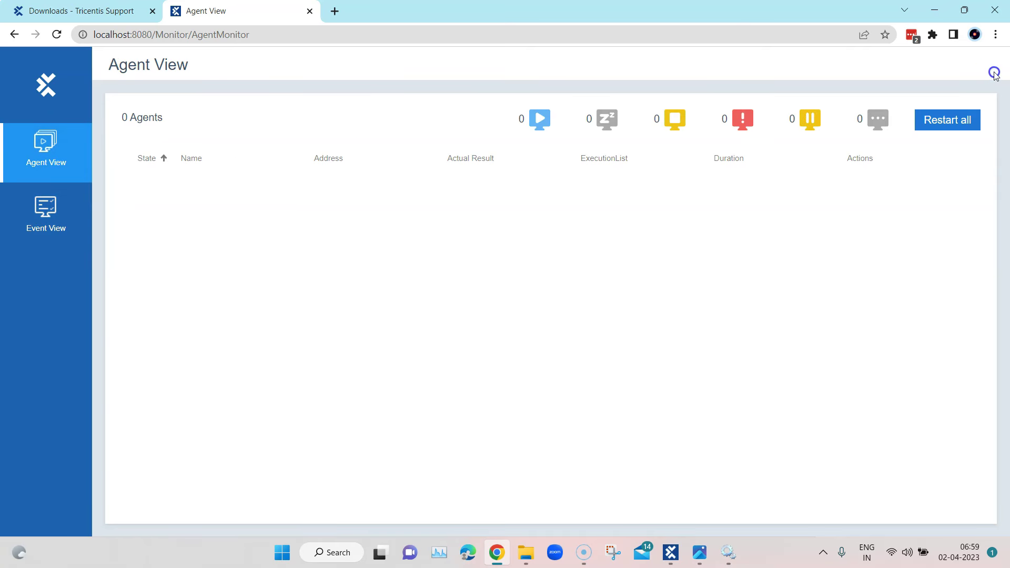
pyautogui.click(936, 11)
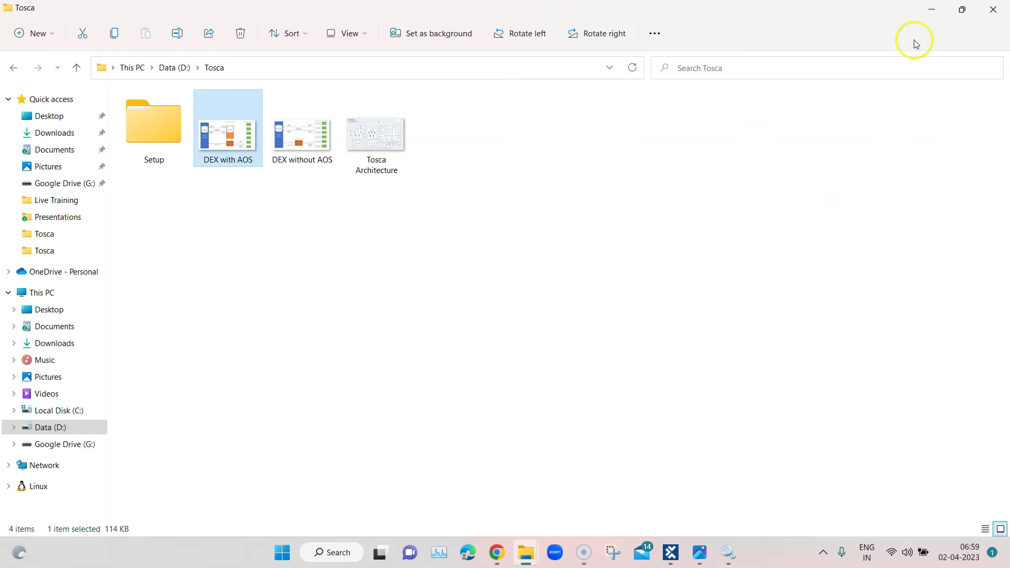
# Close the Multi-AOS workspace and choose Multi-Demo from Recent Projects
pyautogui.click(930, 10)
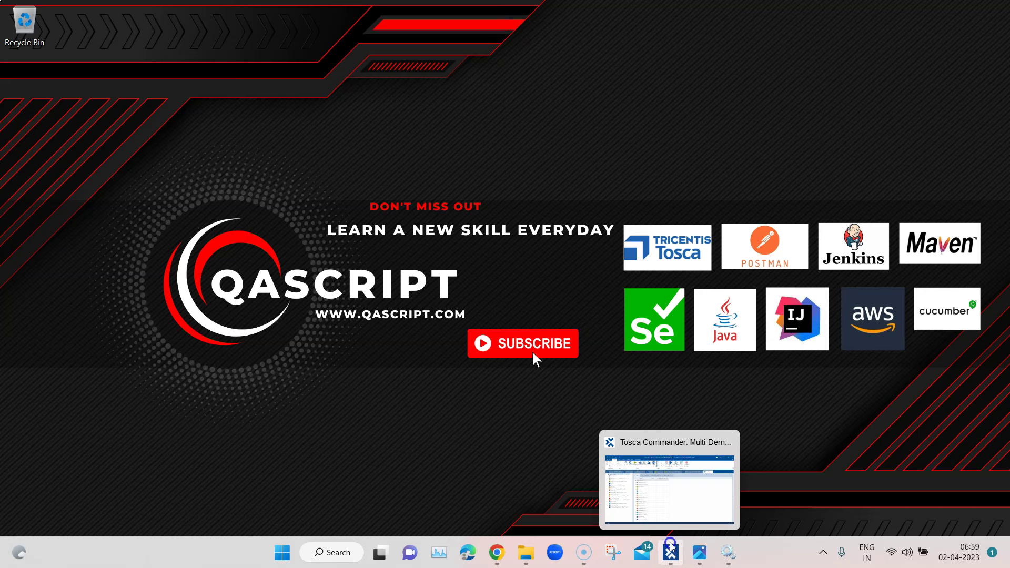
pyautogui.click(670, 553)
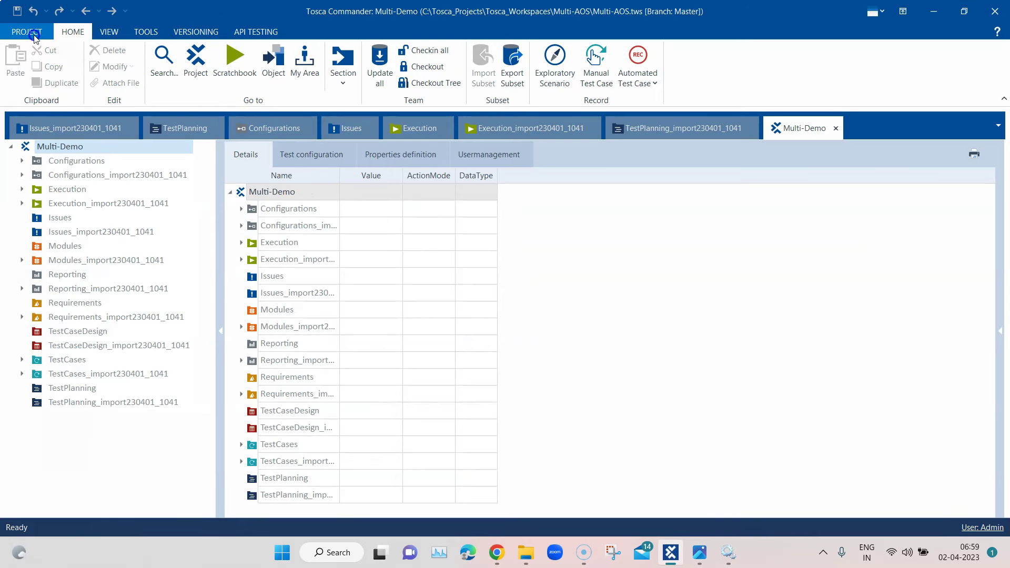
pyautogui.click(34, 38)
pyautogui.click(28, 205)
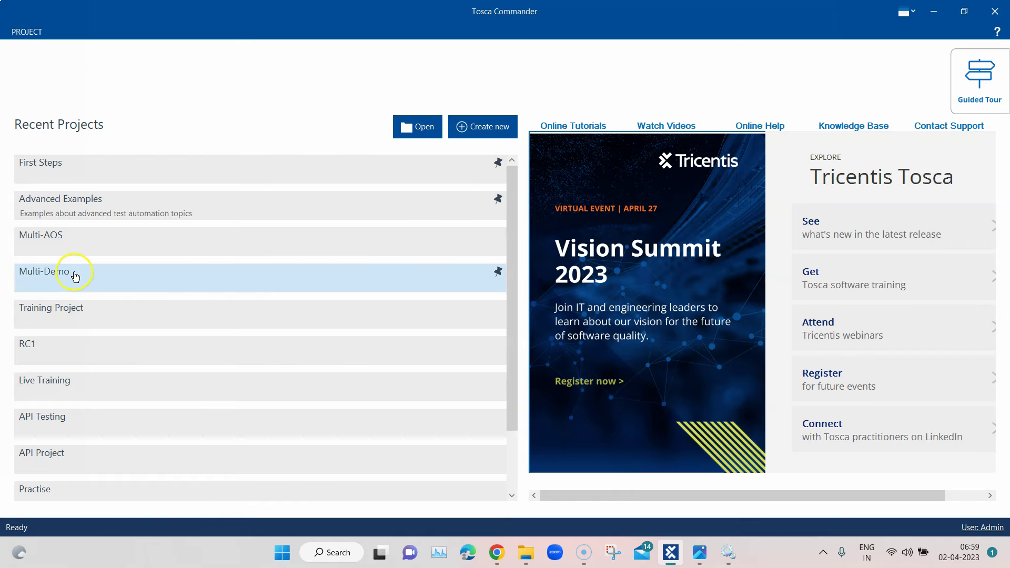
pyautogui.click(74, 273)
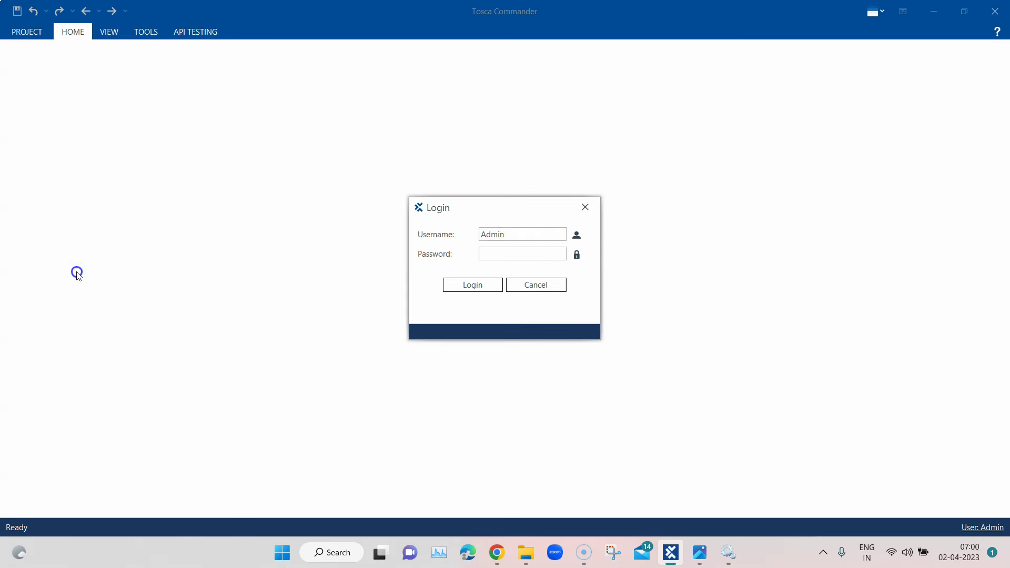
# Enter the password to log in to Multi-Demo, then minimize Tosca Commander
pyautogui.click(496, 252)
pyautogui.click(497, 284)
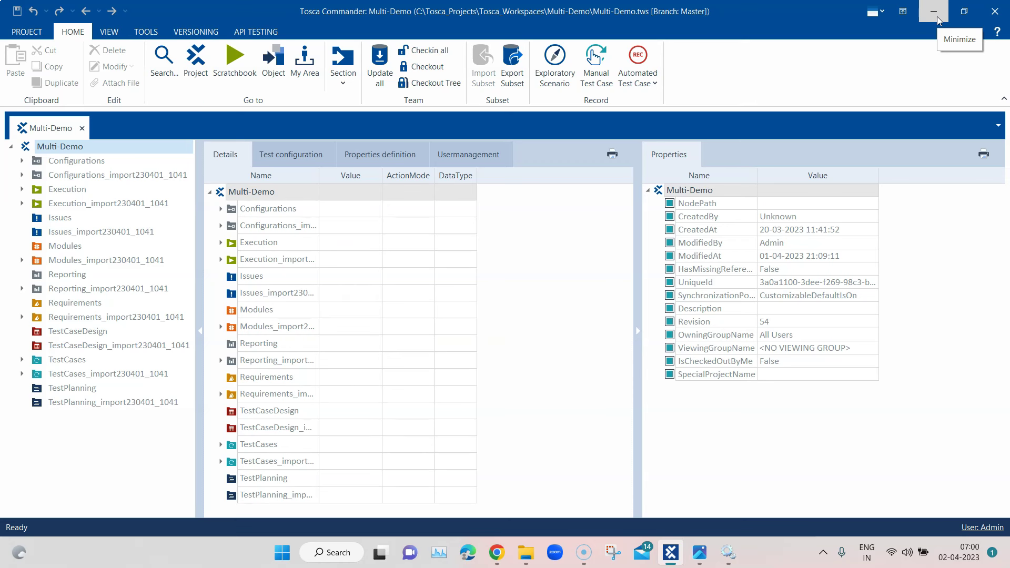
pyautogui.click(934, 12)
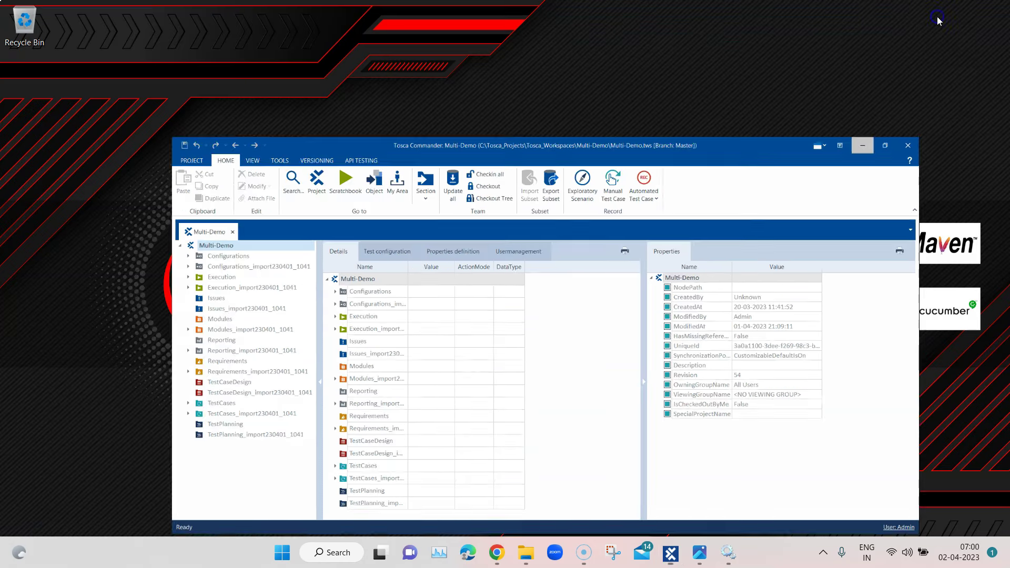
pyautogui.moveTo(730, 556)
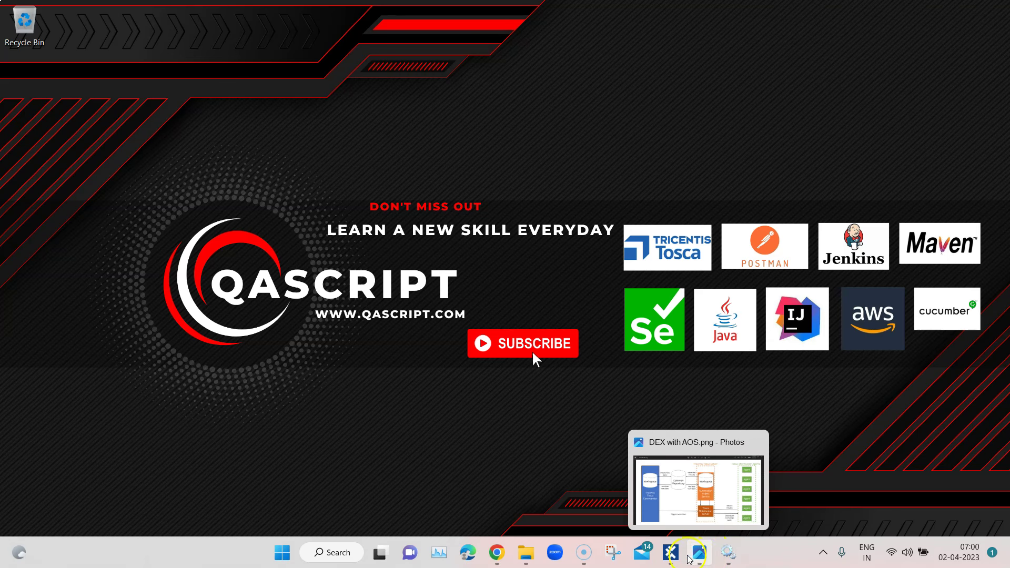
pyautogui.click(824, 553)
pyautogui.click(823, 552)
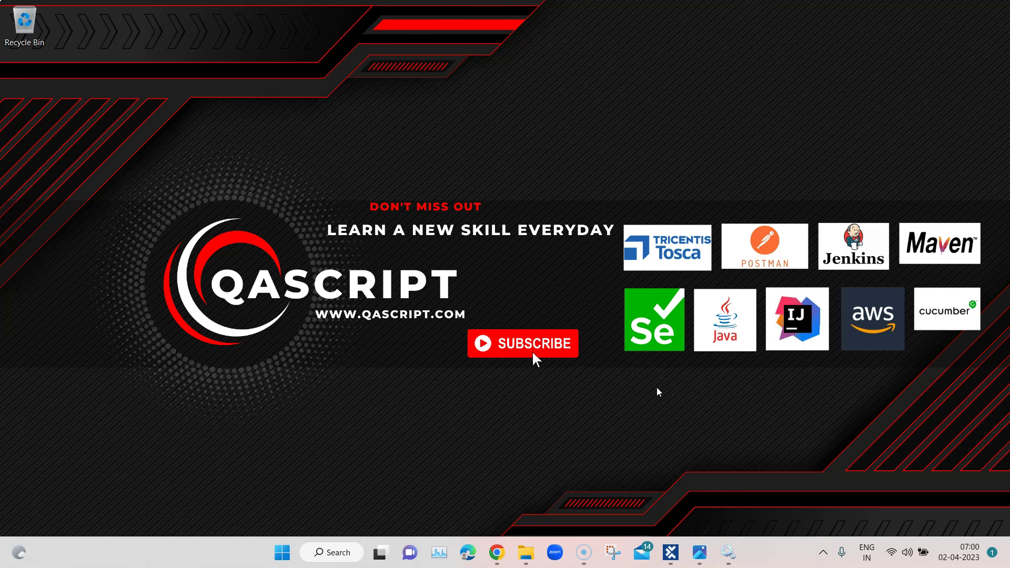
# Maximize Local Disk (C:) and browse Program Files (x86) > TRICENTIS > Tosca Server > DexServer
pyautogui.moveTo(526, 551)
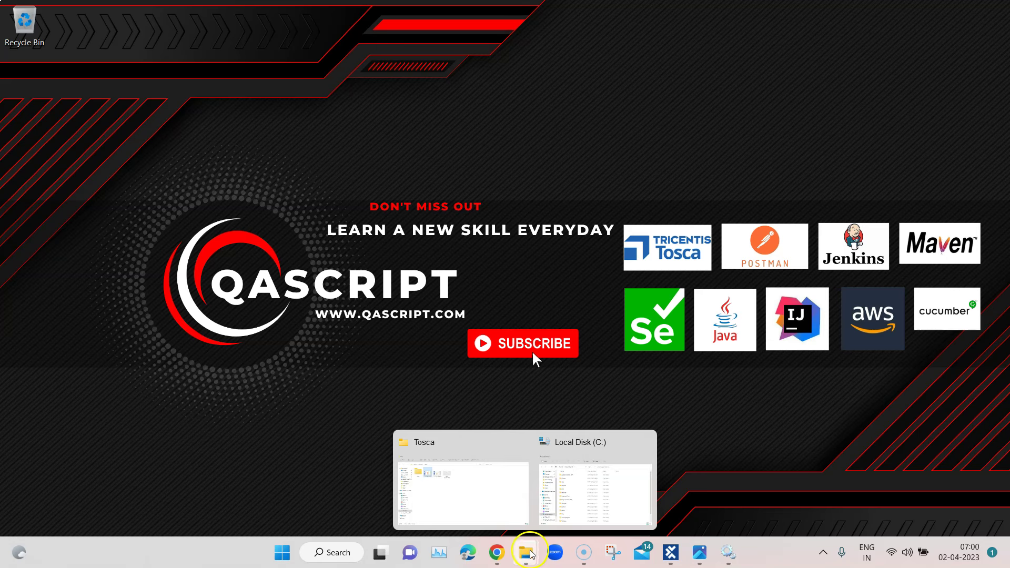
pyautogui.click(563, 483)
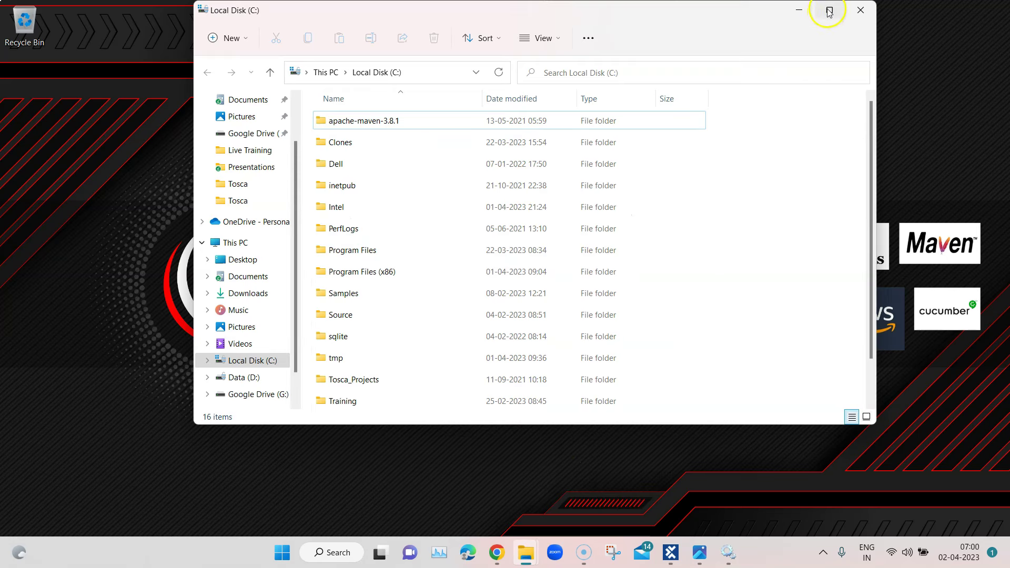
pyautogui.click(837, 11)
pyautogui.doubleClick(181, 268)
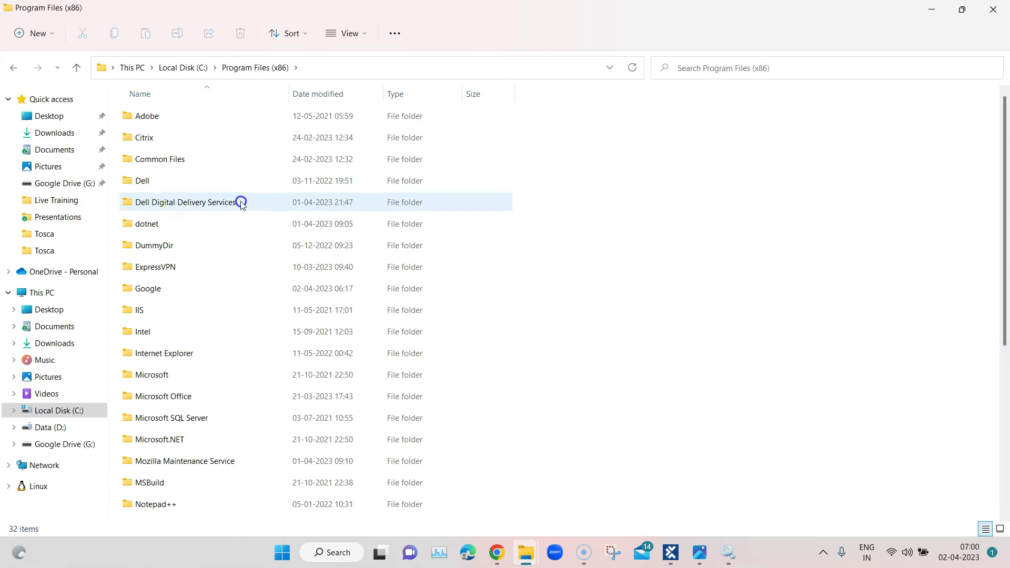
pyautogui.scroll(-3, 290, 348)
pyautogui.scroll(-2, 263, 347)
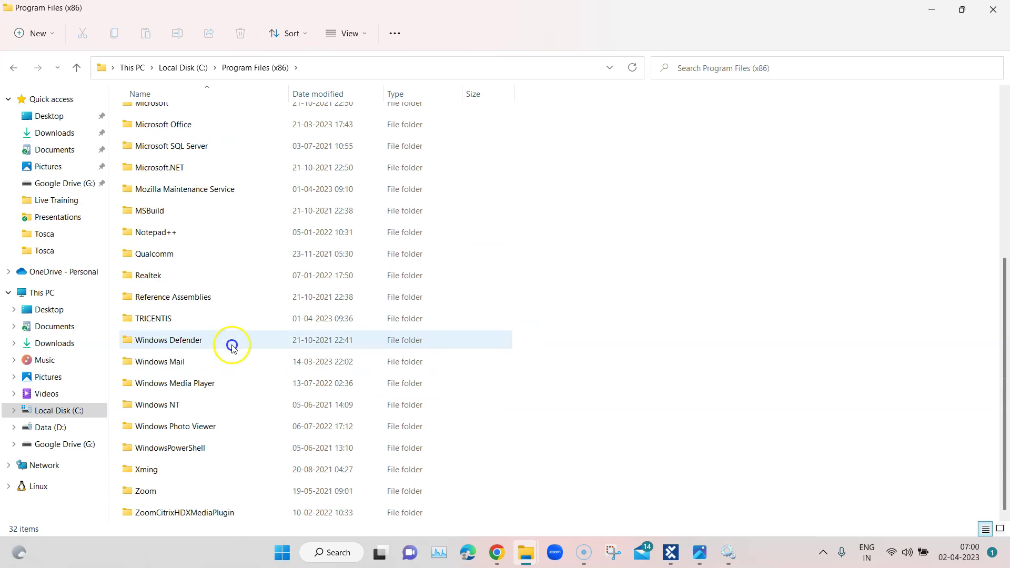
pyautogui.doubleClick(181, 318)
pyautogui.doubleClick(164, 116)
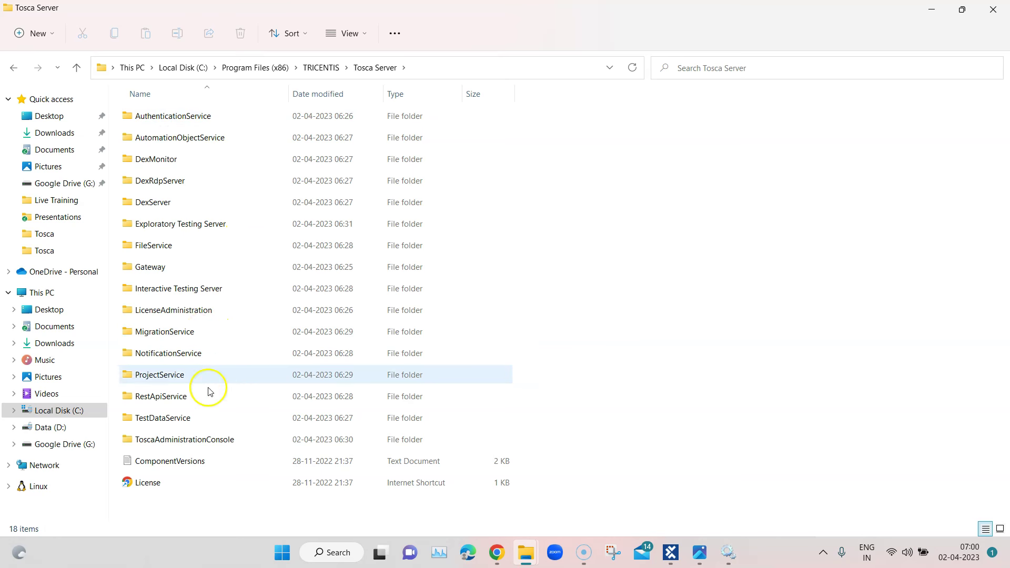
pyautogui.doubleClick(189, 208)
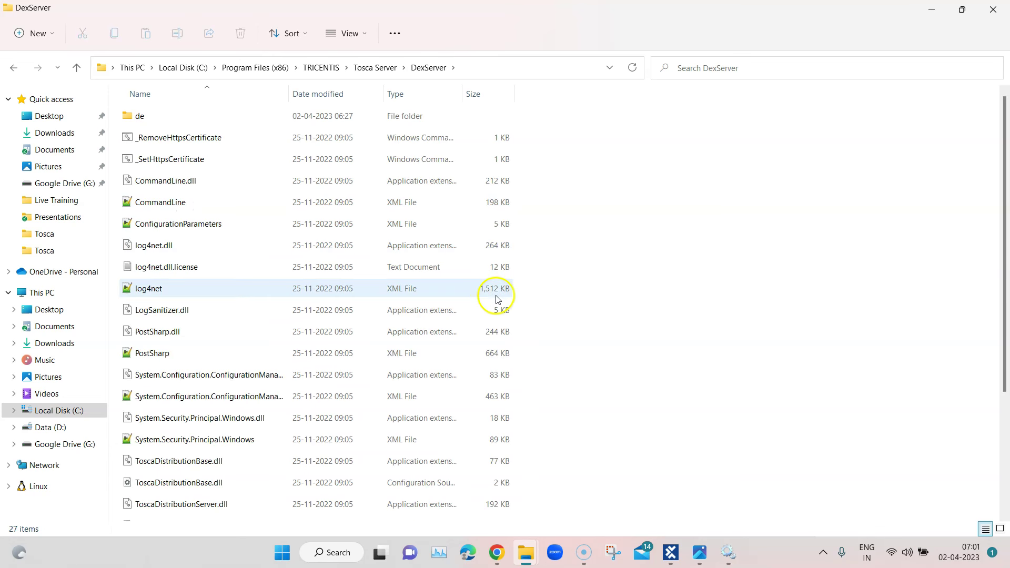
pyautogui.scroll(-3, 507, 300)
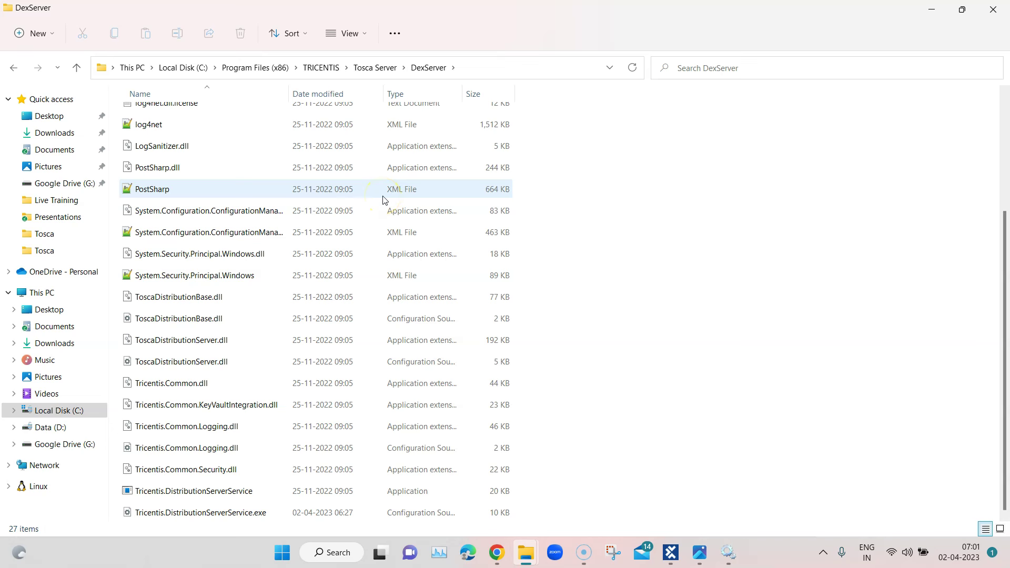
# Go back to TRICENTIS and open Tosca Testsuite > DistributedExecution, scrolling to ToscaDistributionAgent
pyautogui.click(385, 73)
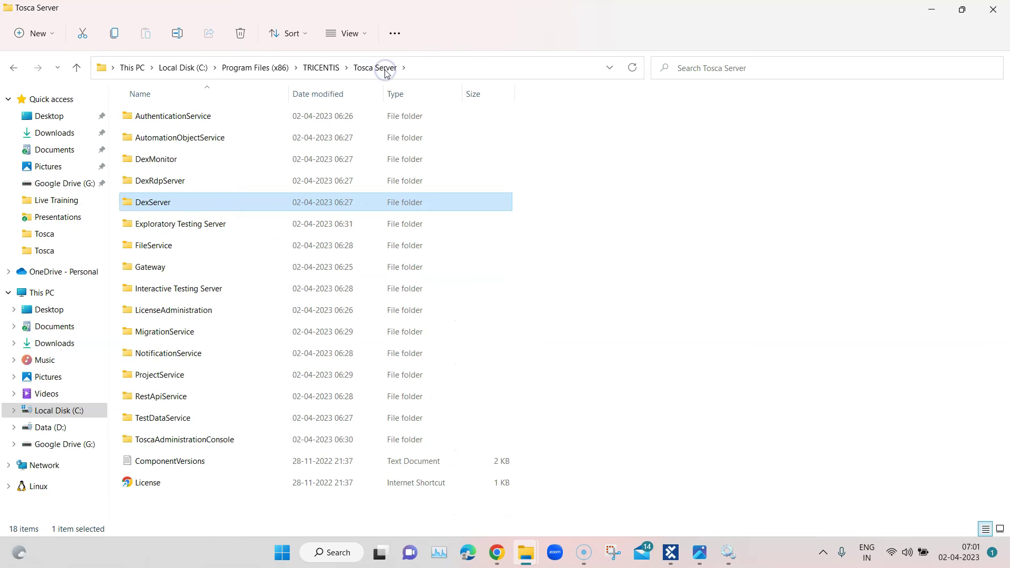
pyautogui.click(320, 68)
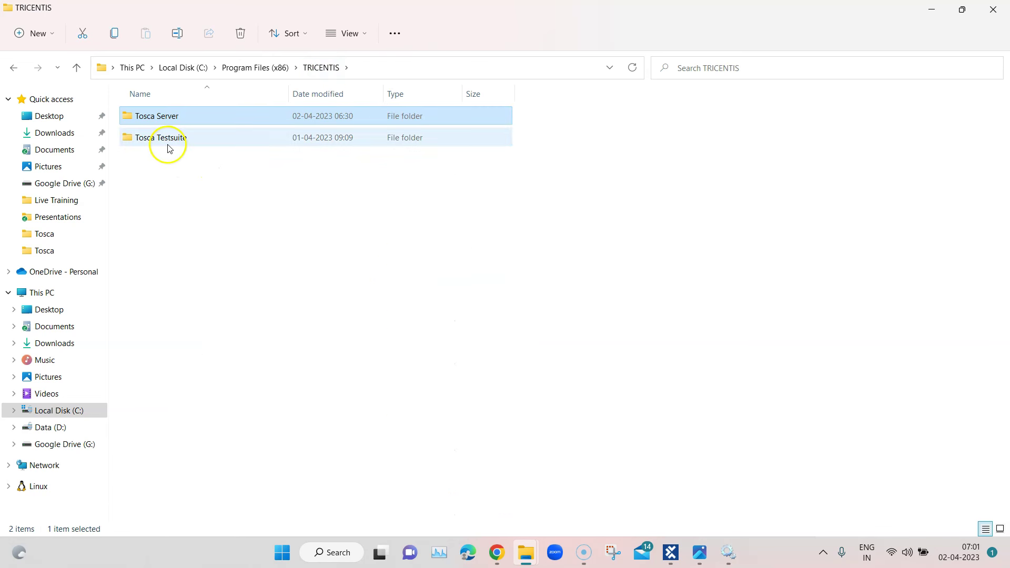
pyautogui.doubleClick(165, 140)
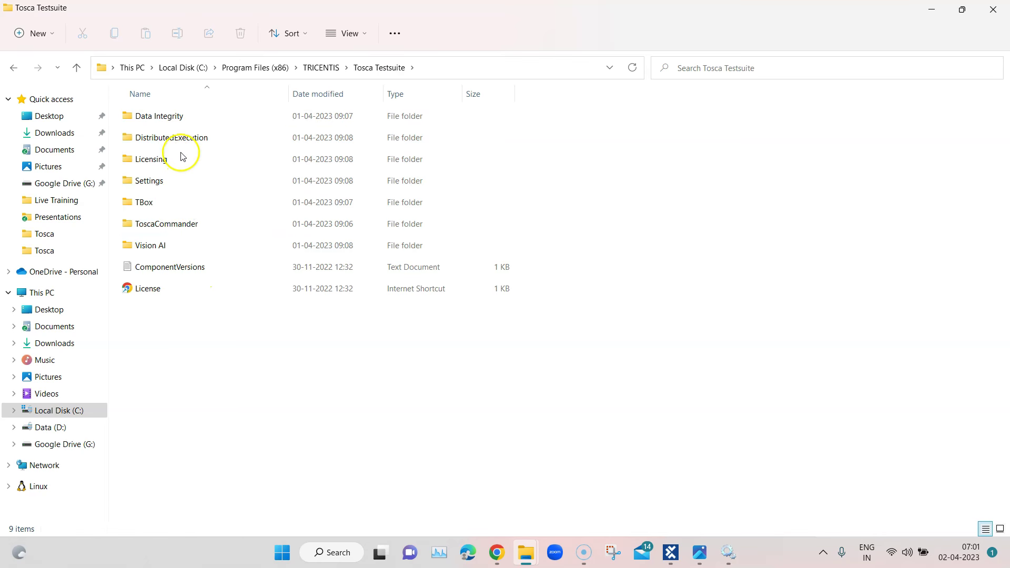
pyautogui.doubleClick(185, 137)
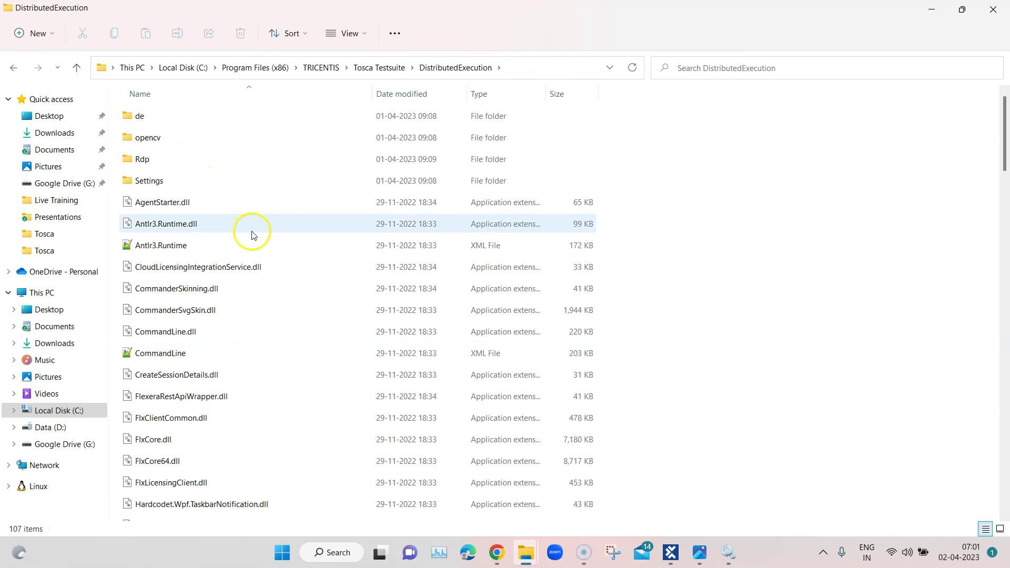
pyautogui.scroll(-2, 305, 284)
pyautogui.scroll(-15, 313, 294)
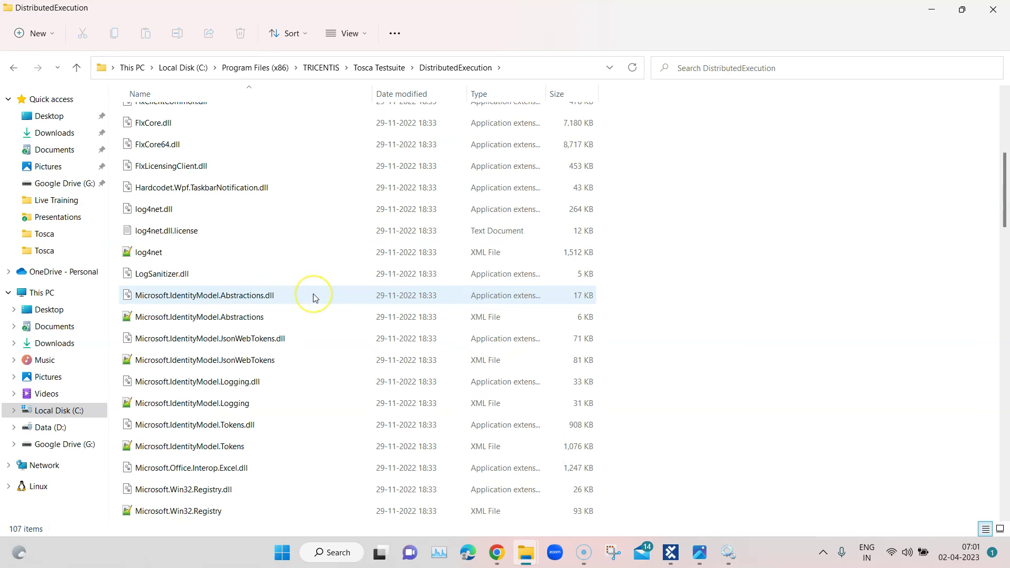
pyautogui.scroll(-6, 314, 296)
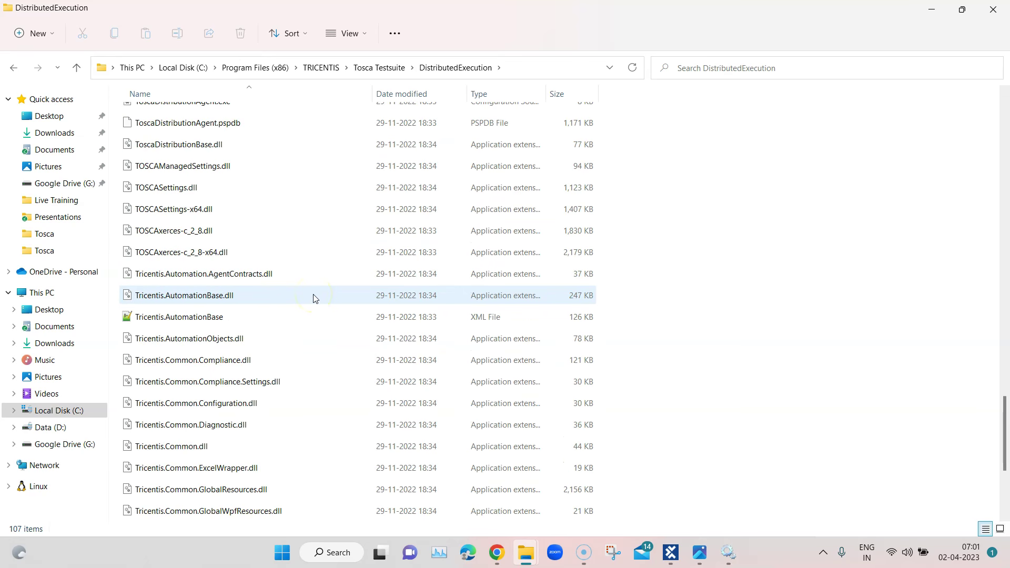
pyautogui.scroll(-3, 314, 296)
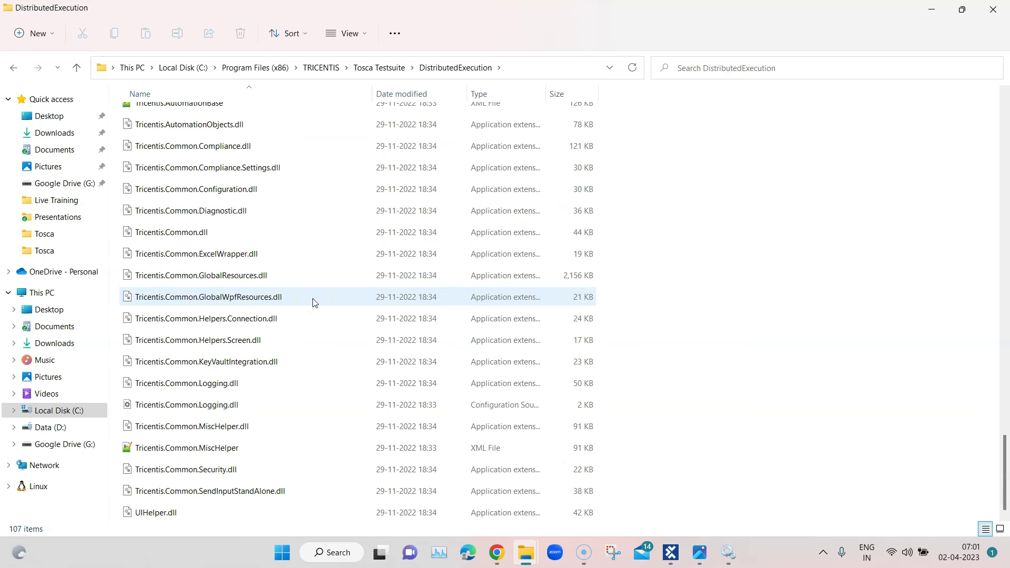
pyautogui.scroll(5, 318, 375)
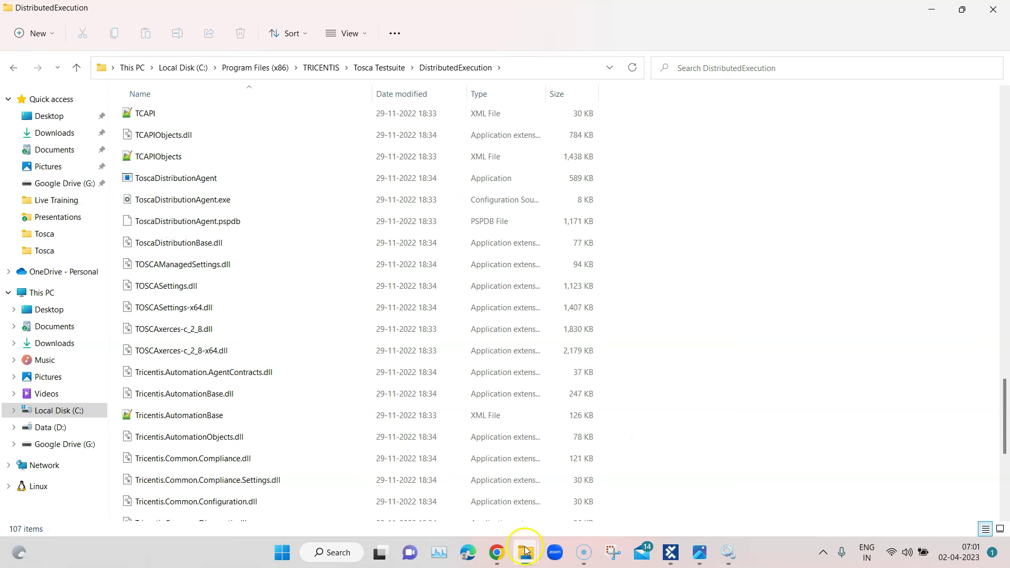
# Open D:\Tosca\Setup\Tricentis_Tosca_16.0.0_LTS and launch the Tosca 16.0.0 installer
pyautogui.moveTo(525, 547)
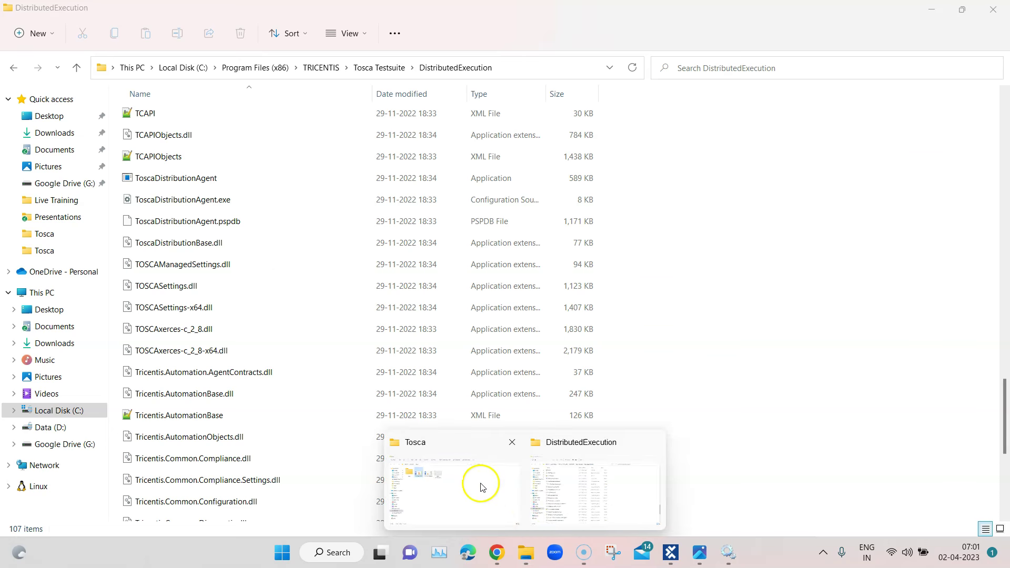
pyautogui.click(483, 486)
pyautogui.doubleClick(146, 127)
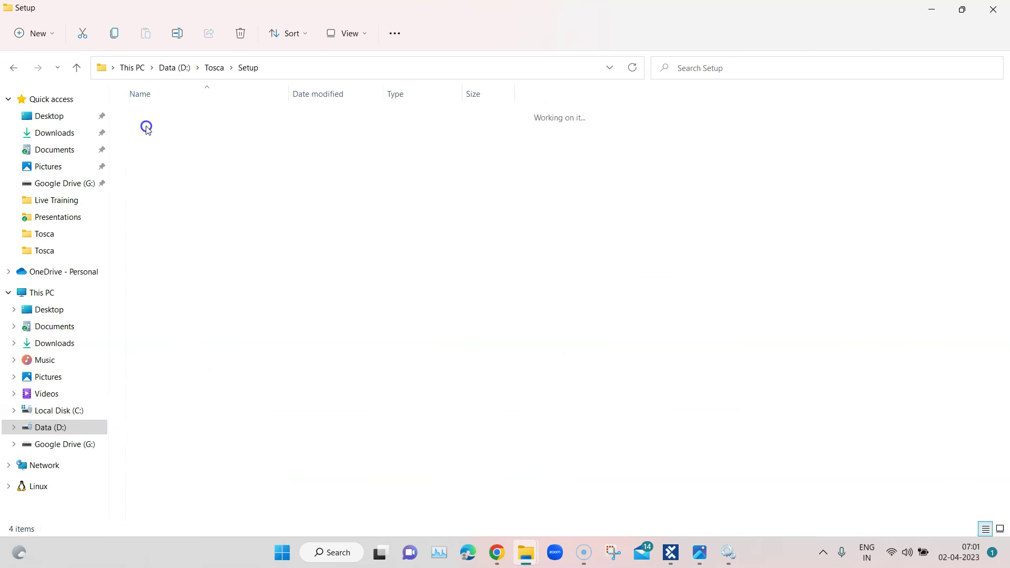
pyautogui.doubleClick(235, 114)
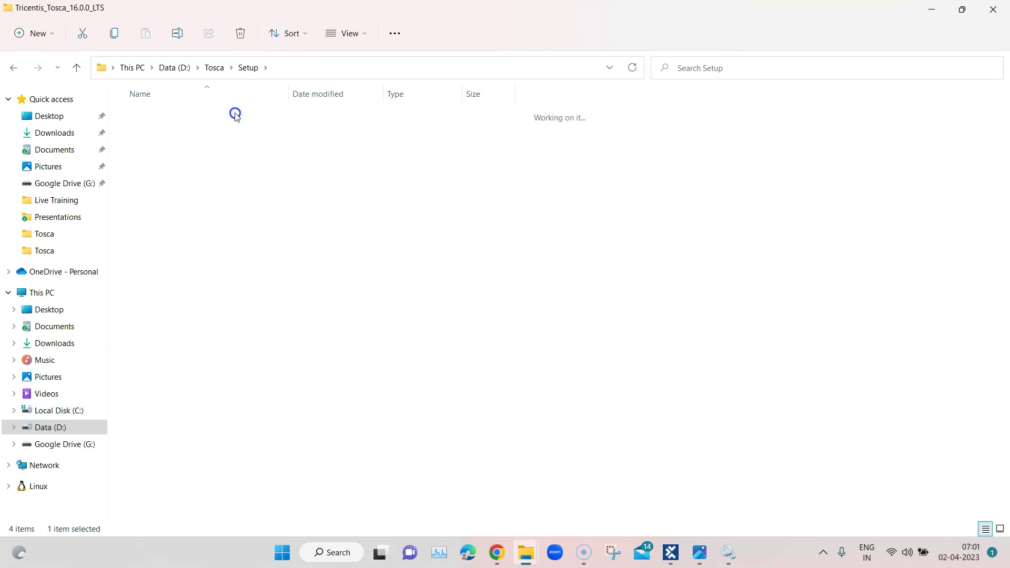
pyautogui.doubleClick(230, 115)
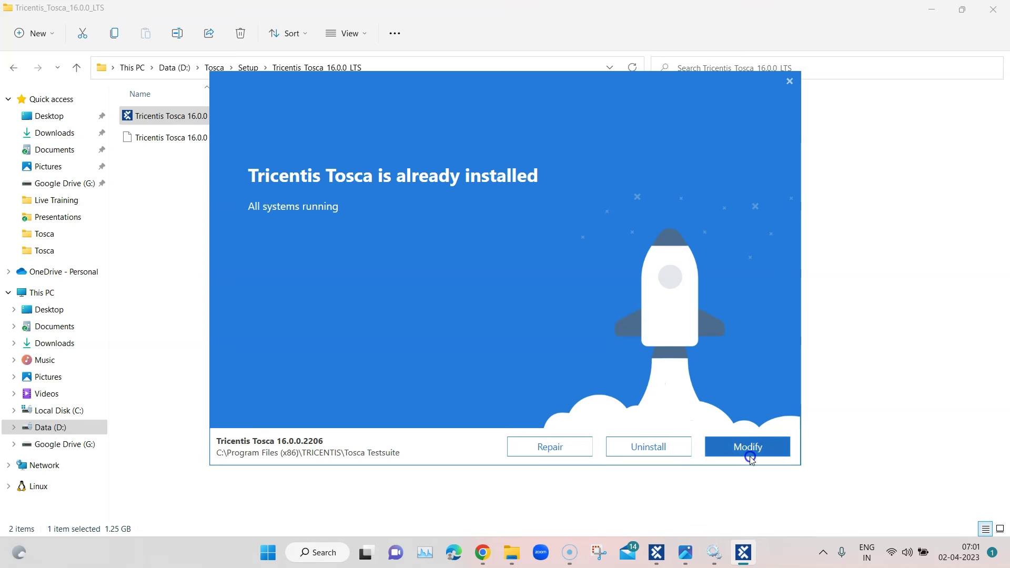
# Cancel the installer, which reports 16.0.0.2206 installed, and close the setup folder
pyautogui.click(792, 86)
pyautogui.click(572, 298)
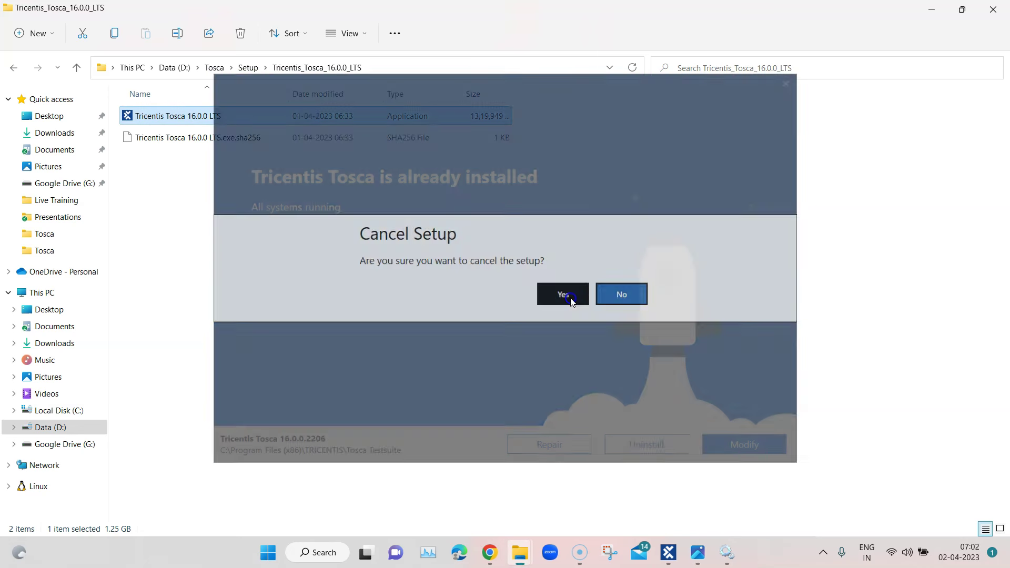
pyautogui.click(936, 12)
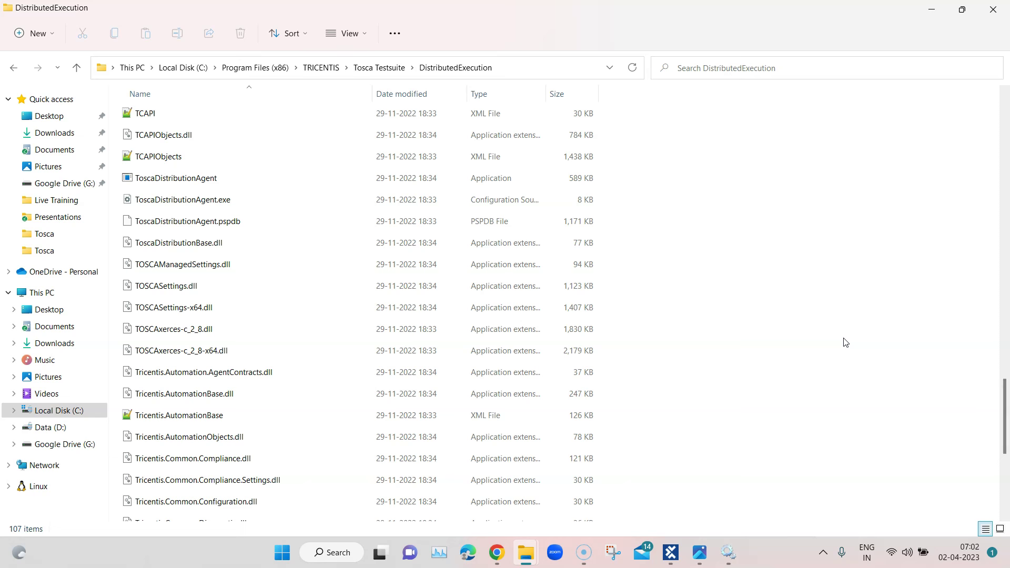
# Run ToscaDistributionAgent (version 16.0.0.168) from DistributedExecution as administrator
pyautogui.click(211, 185)
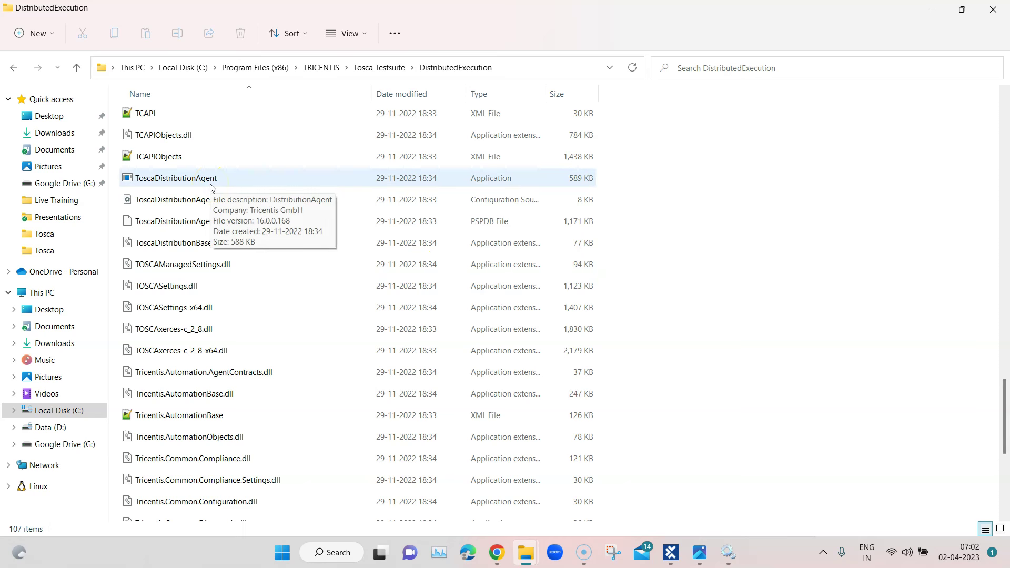
pyautogui.click(508, 70)
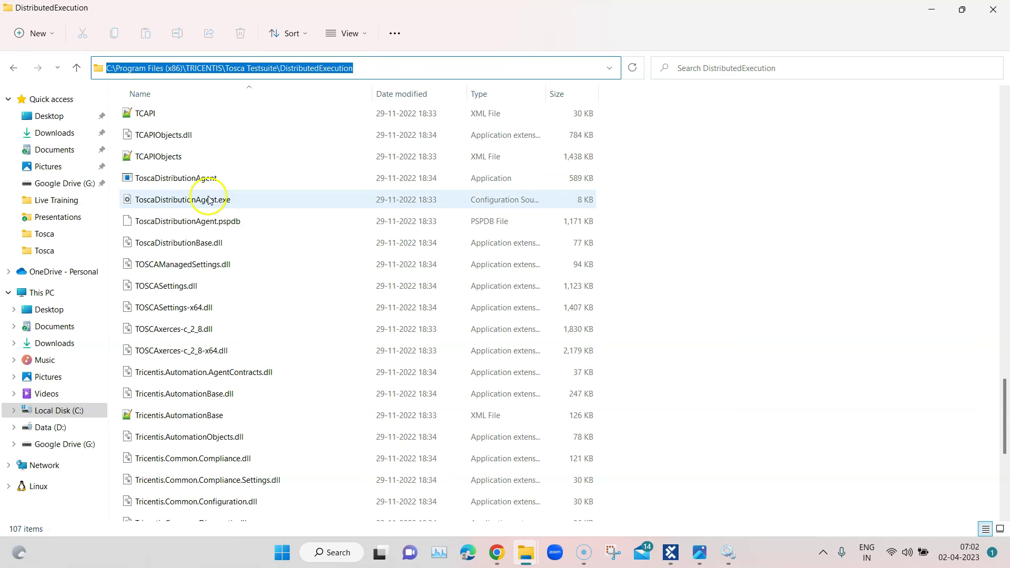
pyautogui.moveTo(187, 183)
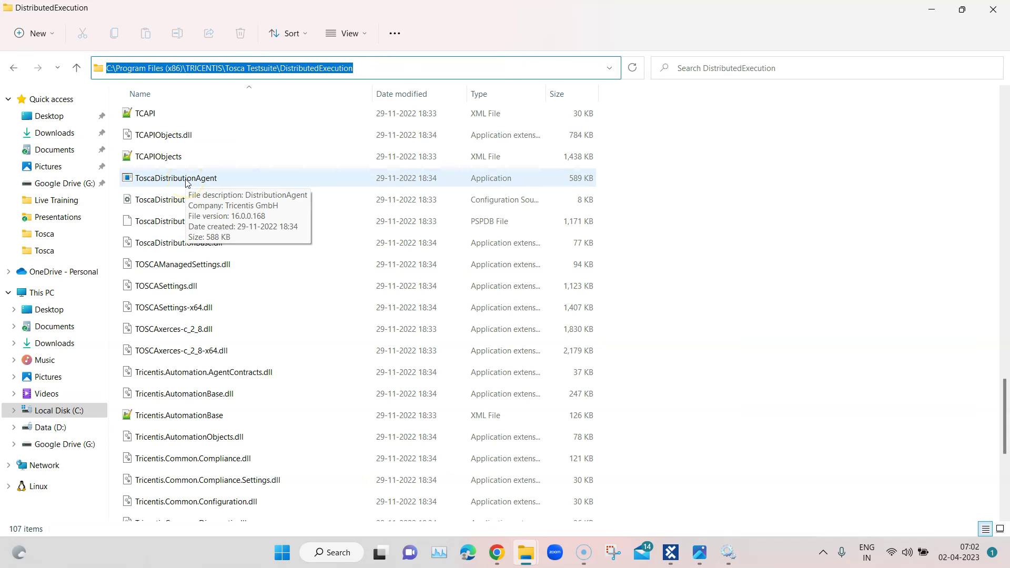
pyautogui.click(187, 182)
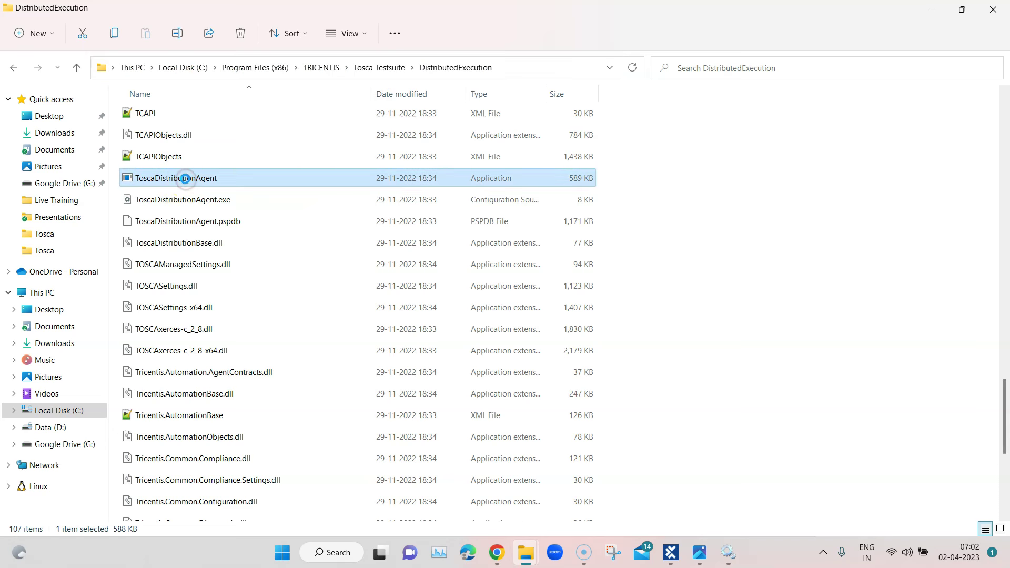
pyautogui.rightClick(188, 180)
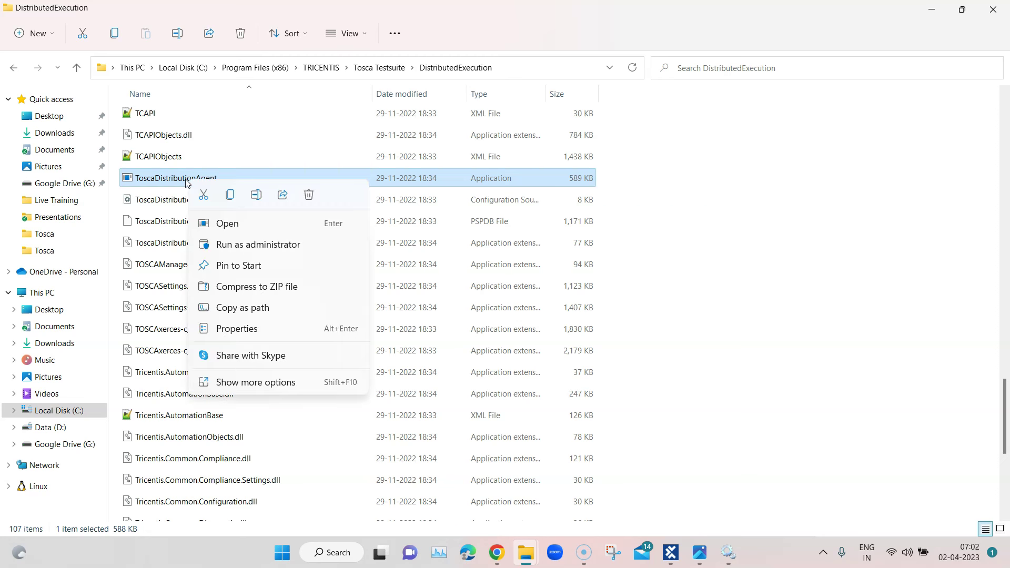
pyautogui.click(245, 245)
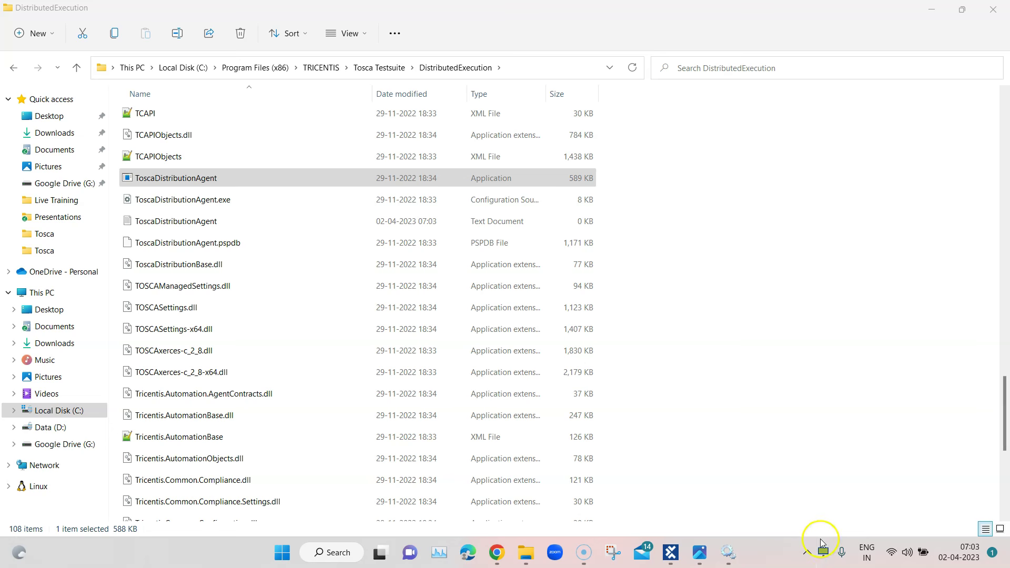
# Open the agent's configuration window from its tray icon
pyautogui.click(828, 554)
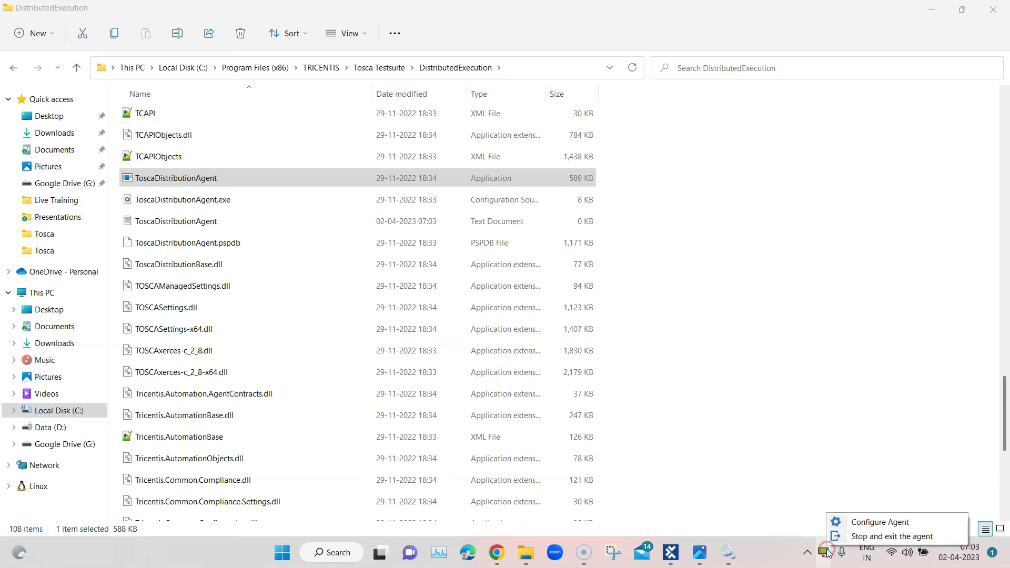
pyautogui.click(857, 524)
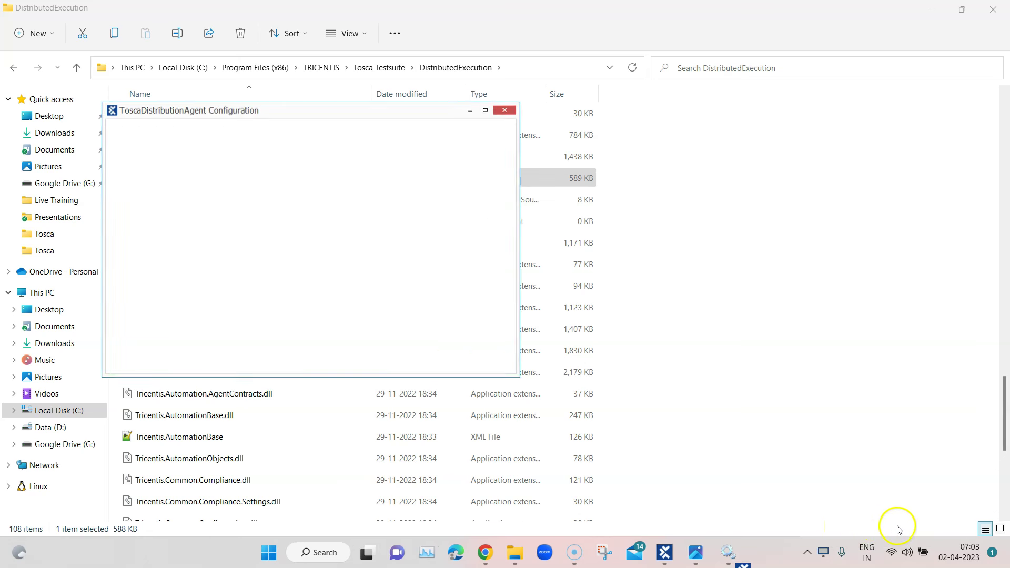
pyautogui.rightClick(827, 552)
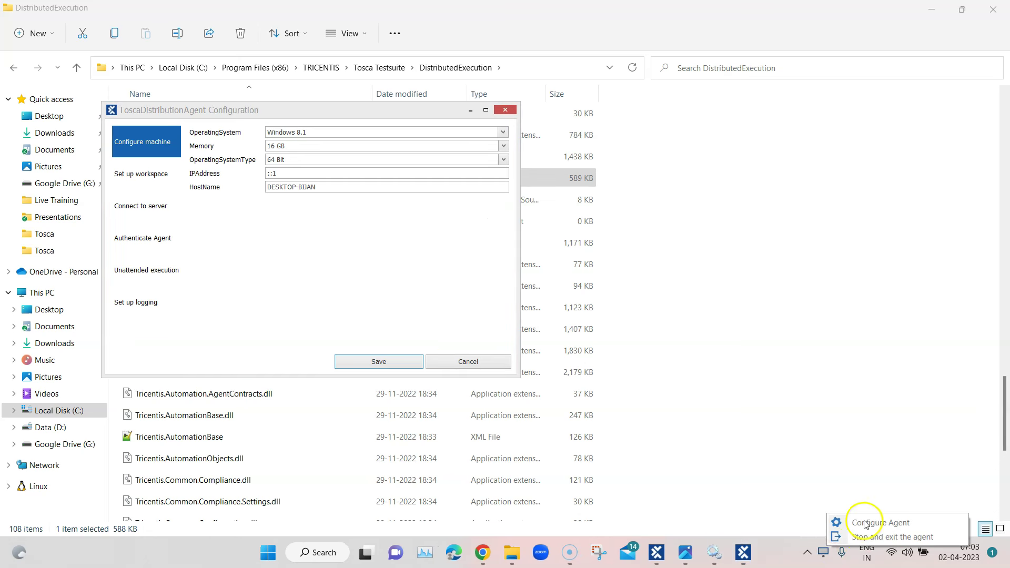
pyautogui.click(916, 536)
pyautogui.click(823, 552)
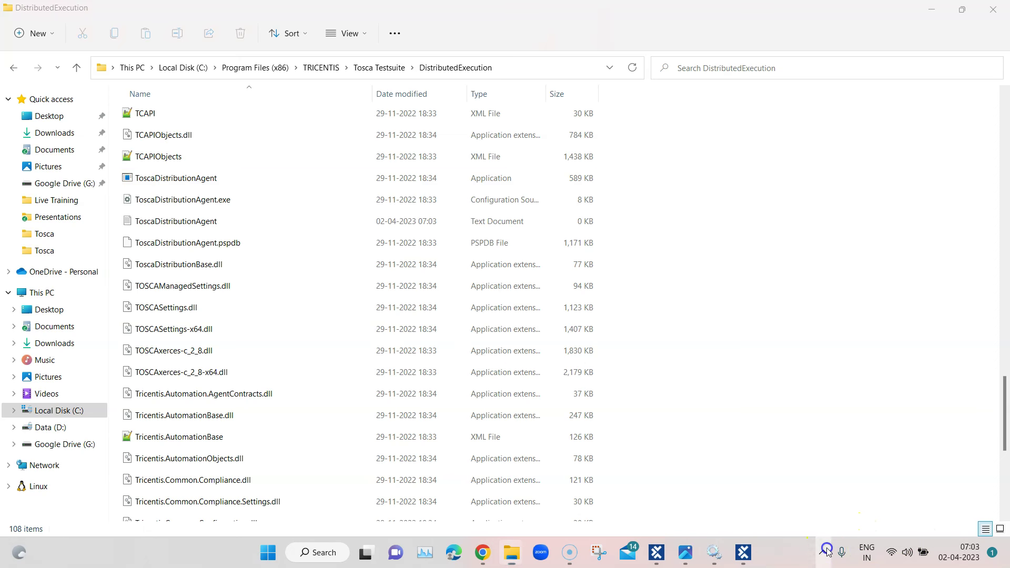
pyautogui.click(742, 552)
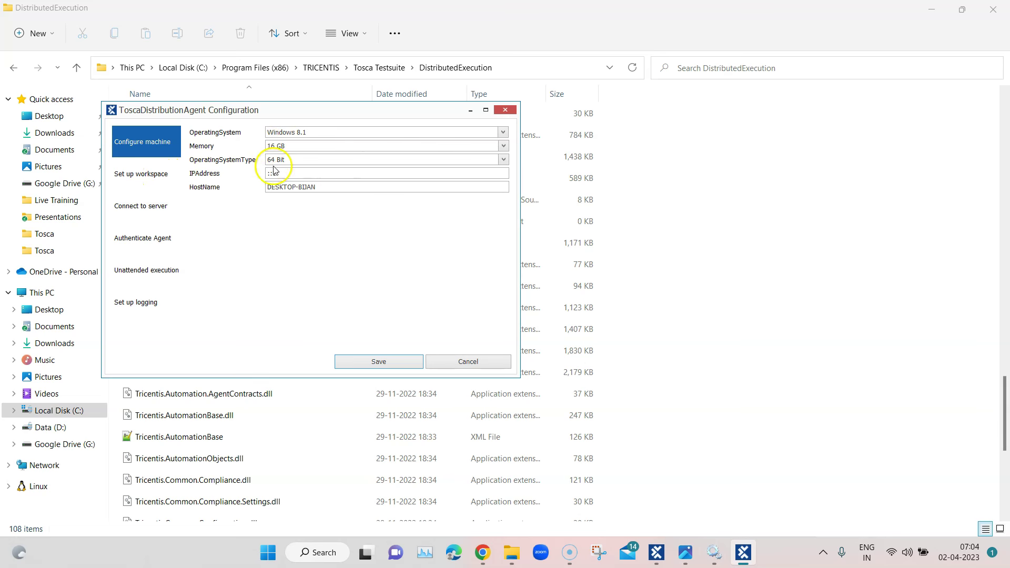
# Check the workspace settings, then confirm the Connect to server address uses localhost:5007
pyautogui.click(161, 179)
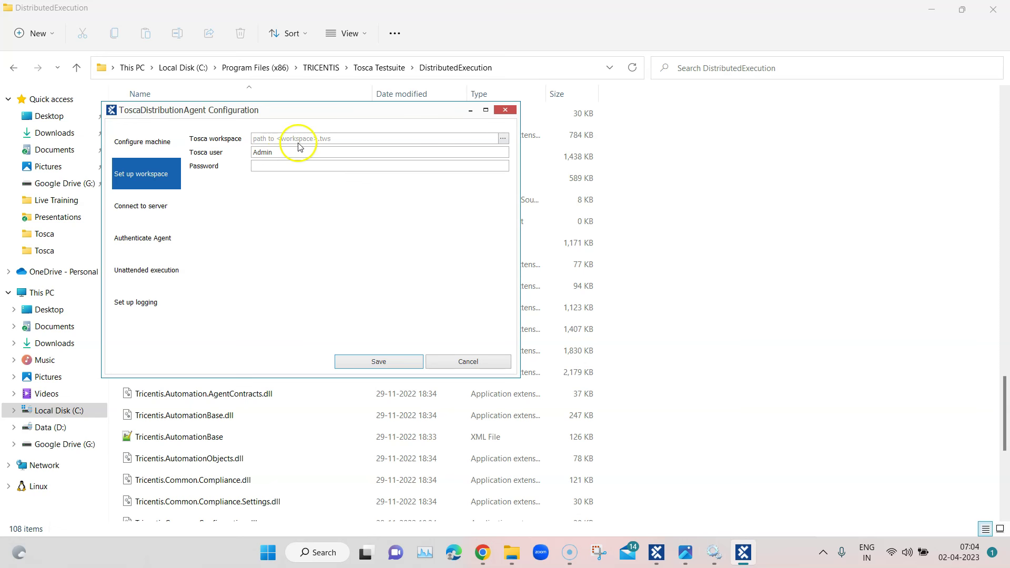
pyautogui.click(144, 209)
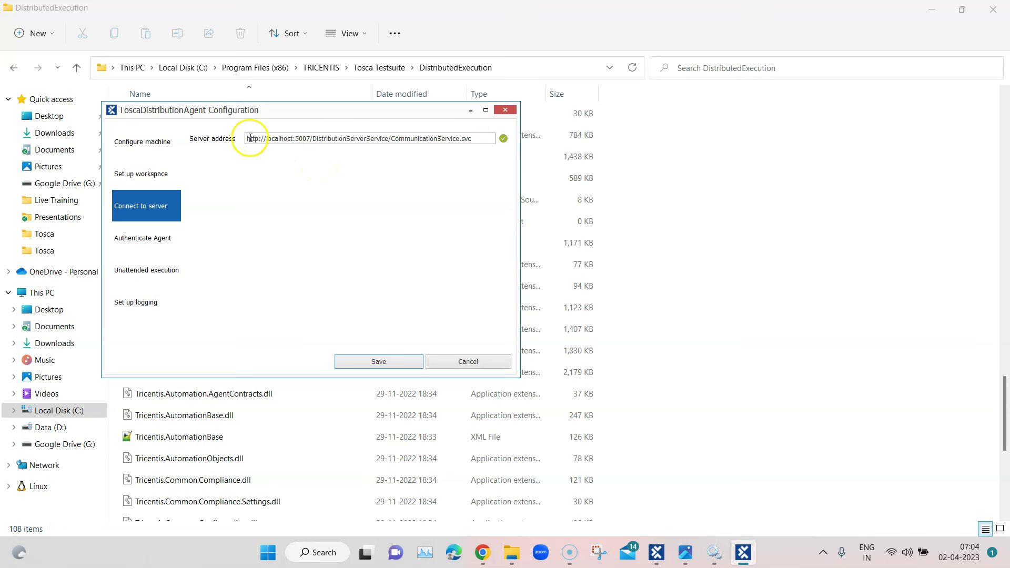
pyautogui.moveTo(250, 138); pyautogui.dragTo(311, 139)
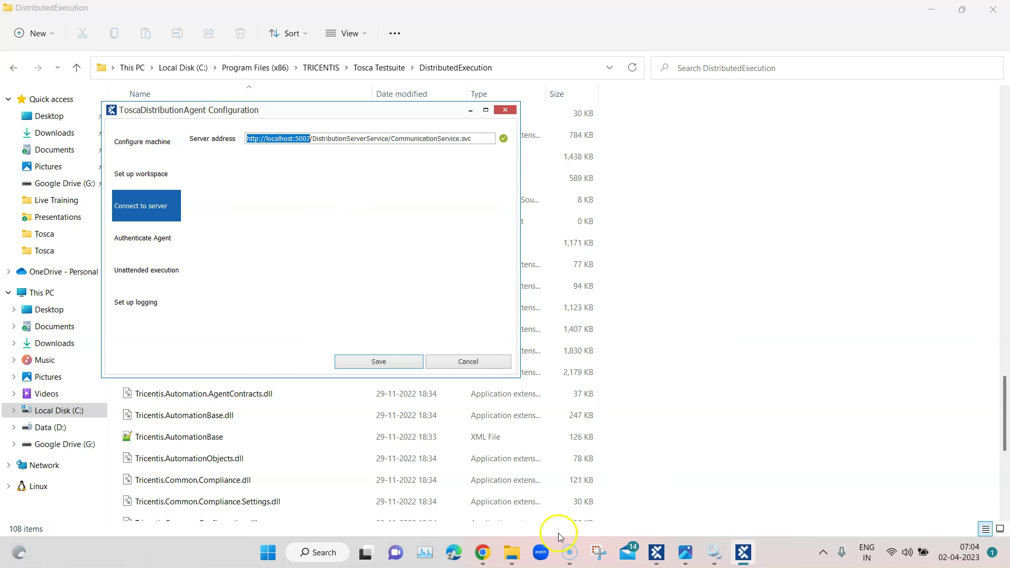
# Switch to Chrome's Agent View, now listing 1 agent, and reload the Tosca Server home page
pyautogui.click(482, 553)
pyautogui.click(101, 16)
pyautogui.click(204, 11)
pyautogui.click(46, 89)
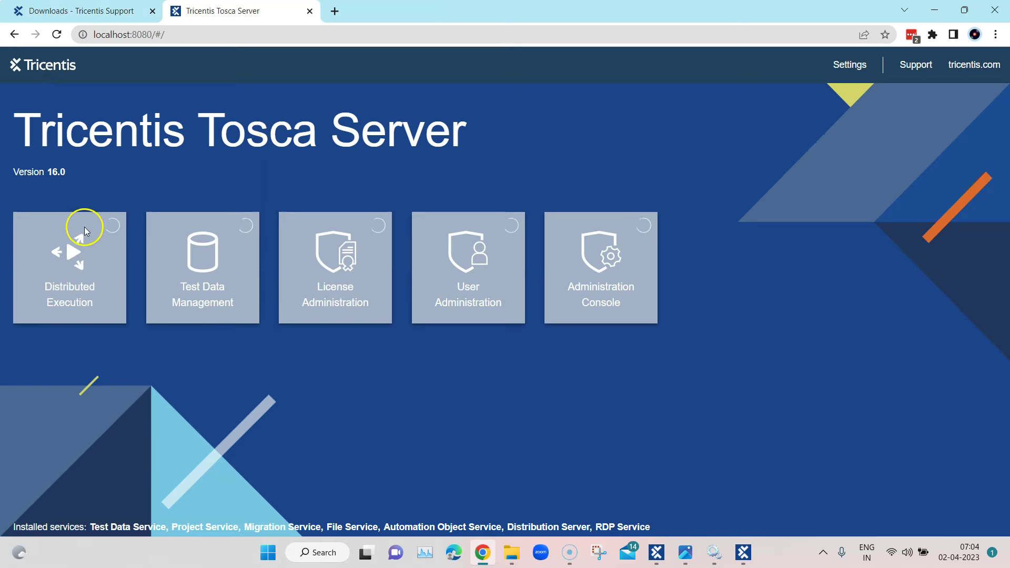
pyautogui.click(852, 64)
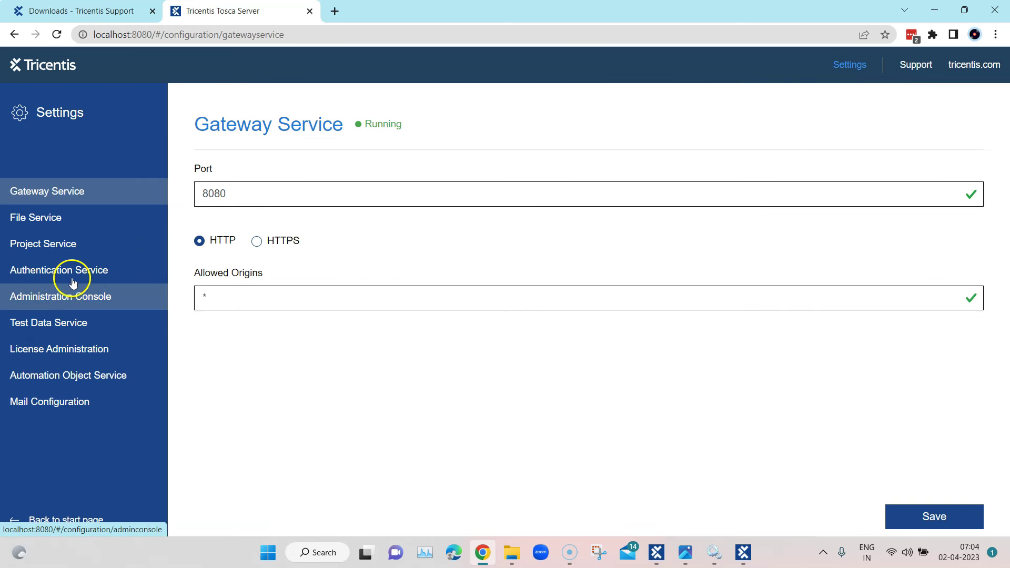
pyautogui.click(70, 375)
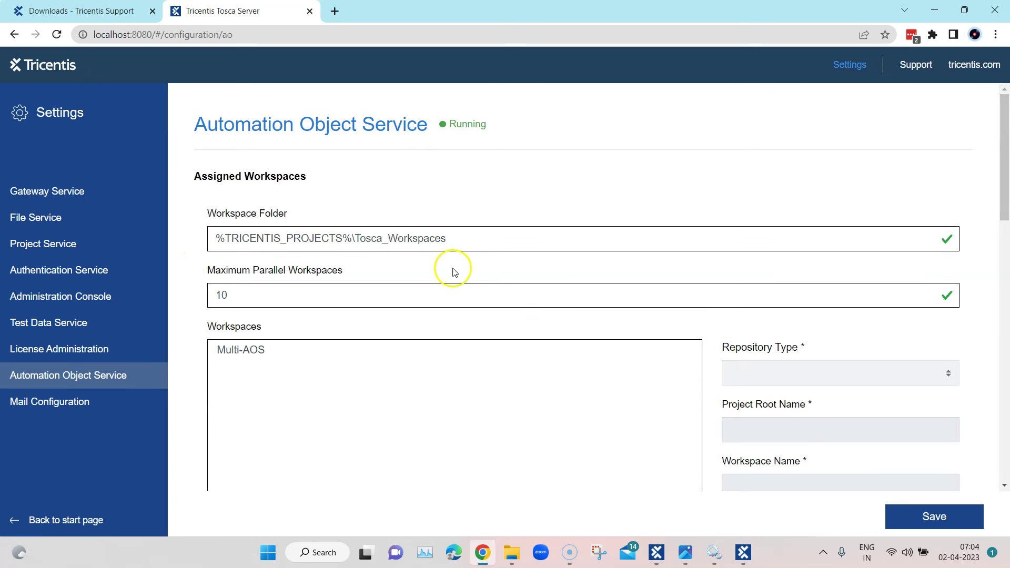
pyautogui.scroll(-1, 582, 287)
pyautogui.scroll(-10, 582, 287)
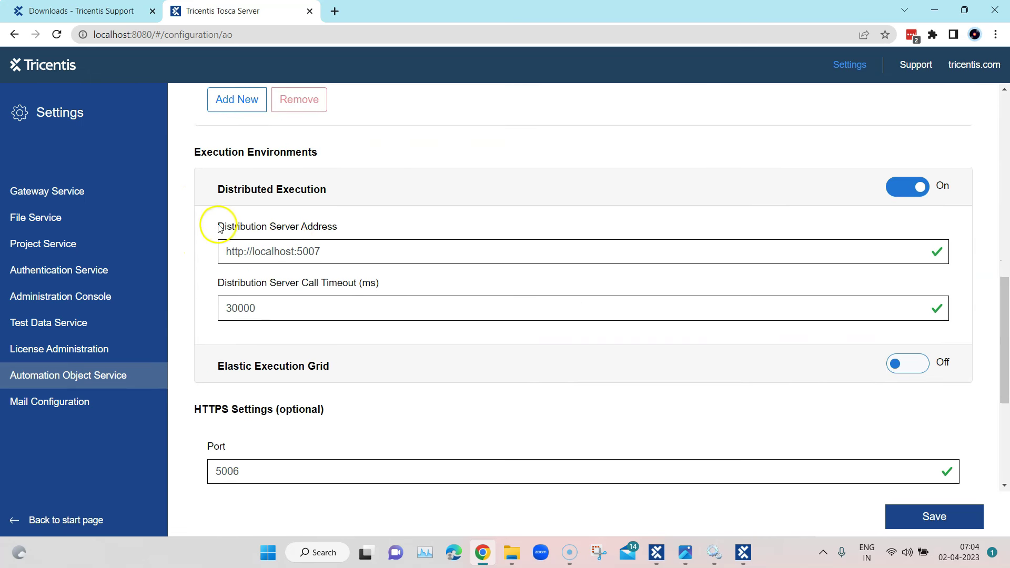
pyautogui.moveTo(322, 251); pyautogui.dragTo(225, 253)
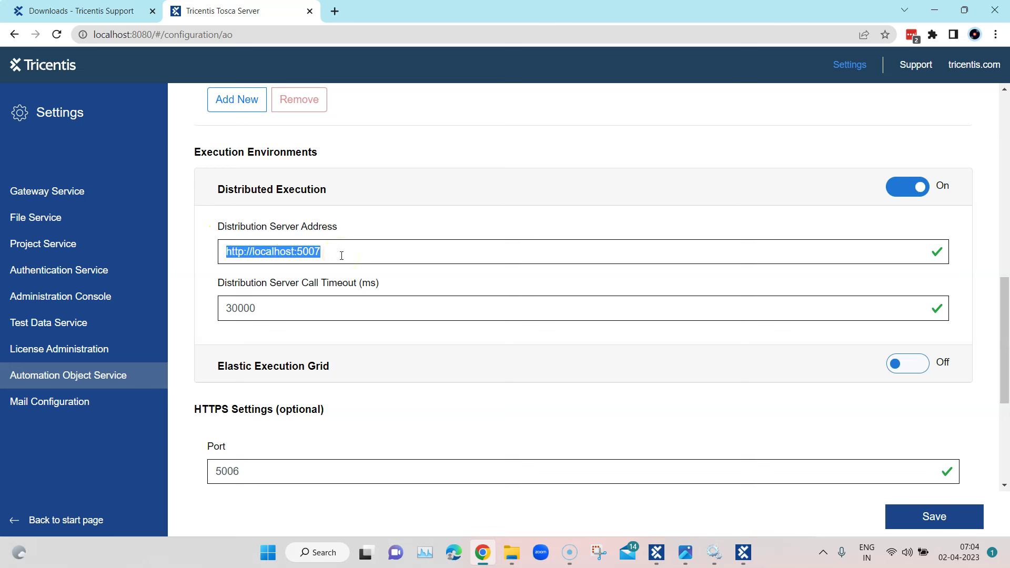
pyautogui.click(934, 10)
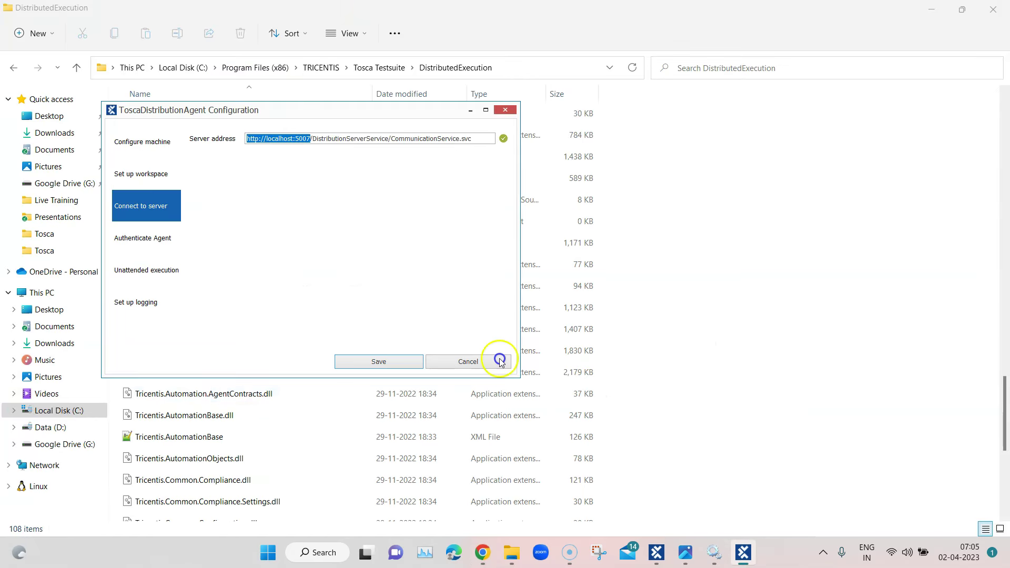
# Verify port 5007 in the server address, then view the Authenticate Agent and Unattended execution pages
pyautogui.click(312, 139)
pyautogui.moveTo(308, 139); pyautogui.dragTo(290, 141)
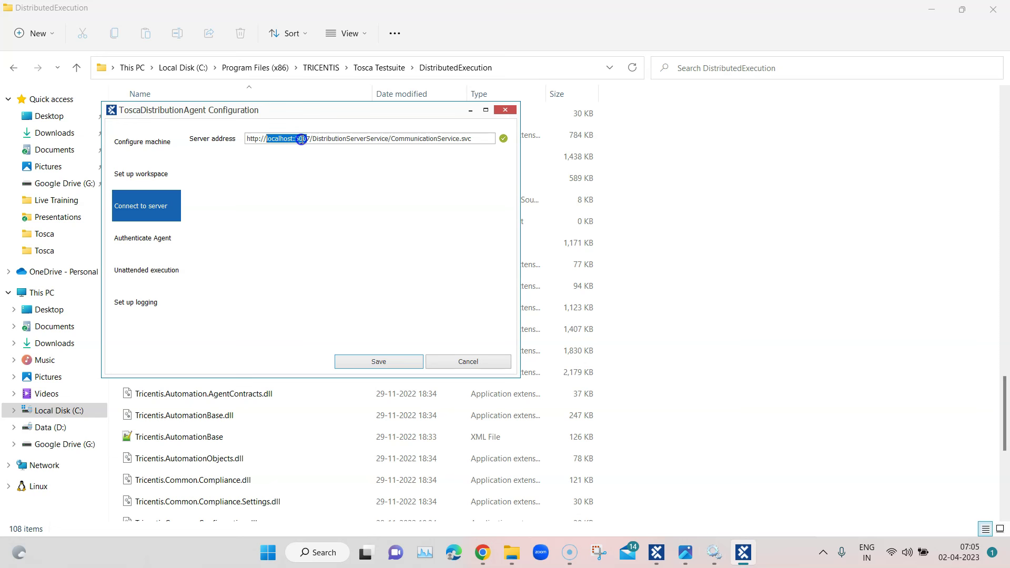
pyautogui.click(475, 138)
pyautogui.moveTo(477, 138); pyautogui.dragTo(246, 138)
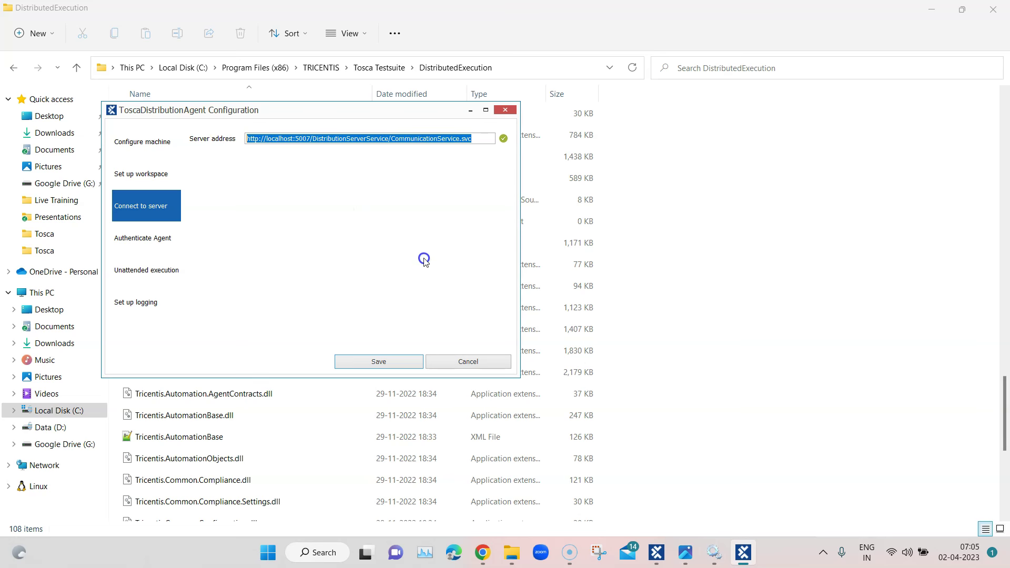
pyautogui.click(152, 235)
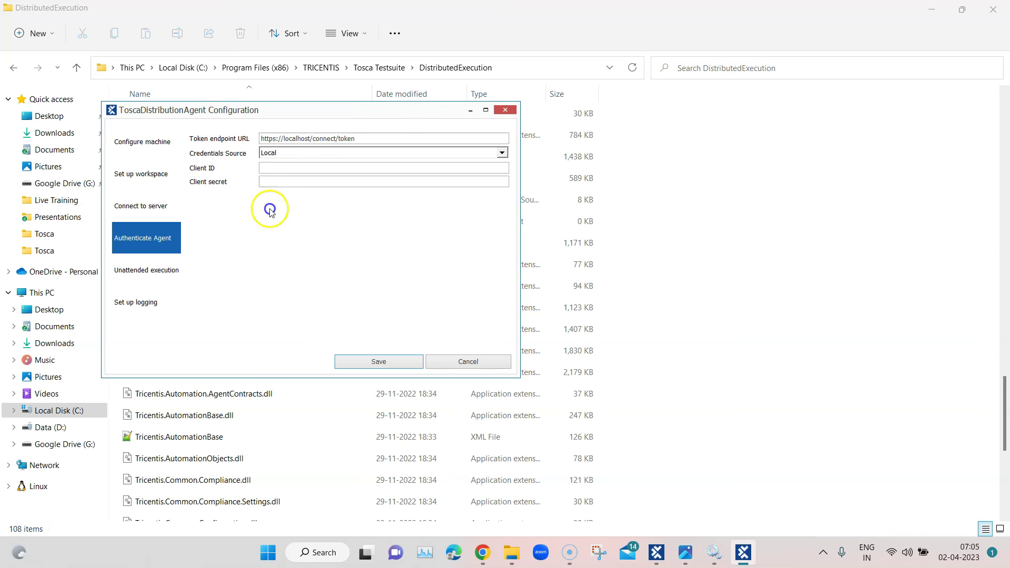
pyautogui.click(172, 281)
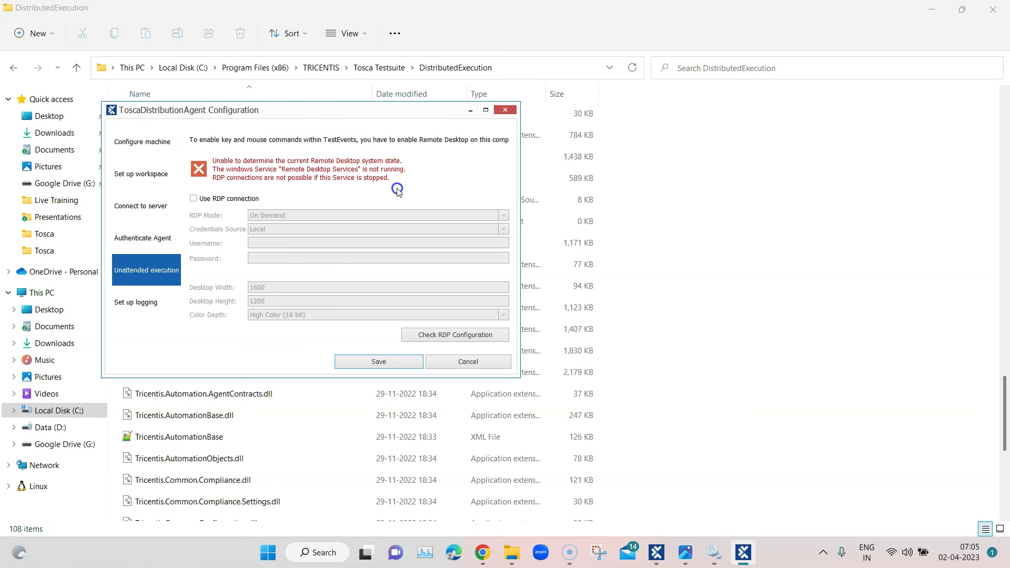
pyautogui.click(194, 198)
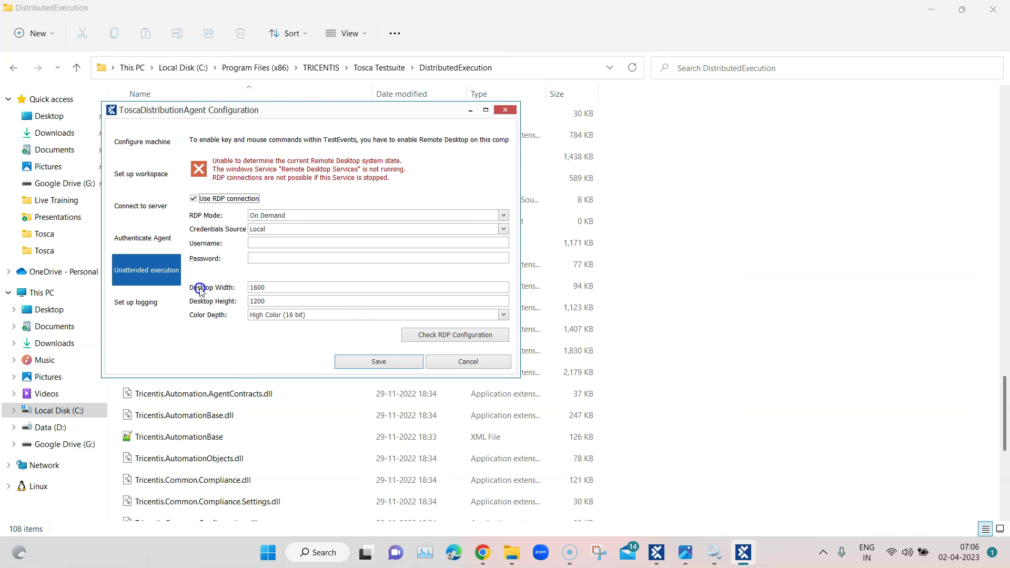
pyautogui.click(194, 200)
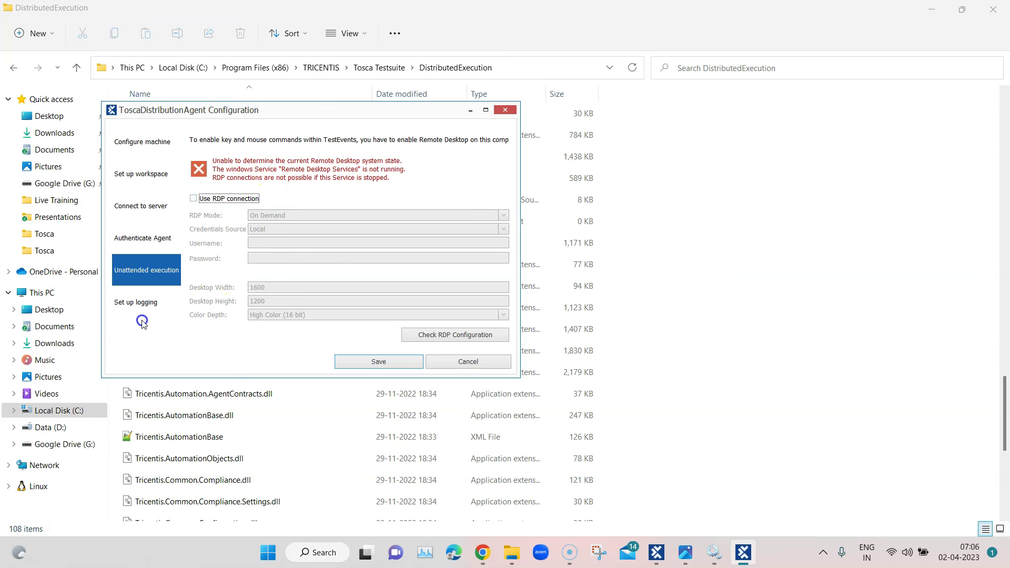
# Change the Distribution Agent's logging level to DEBUG and save the agent configuration
pyautogui.click(134, 304)
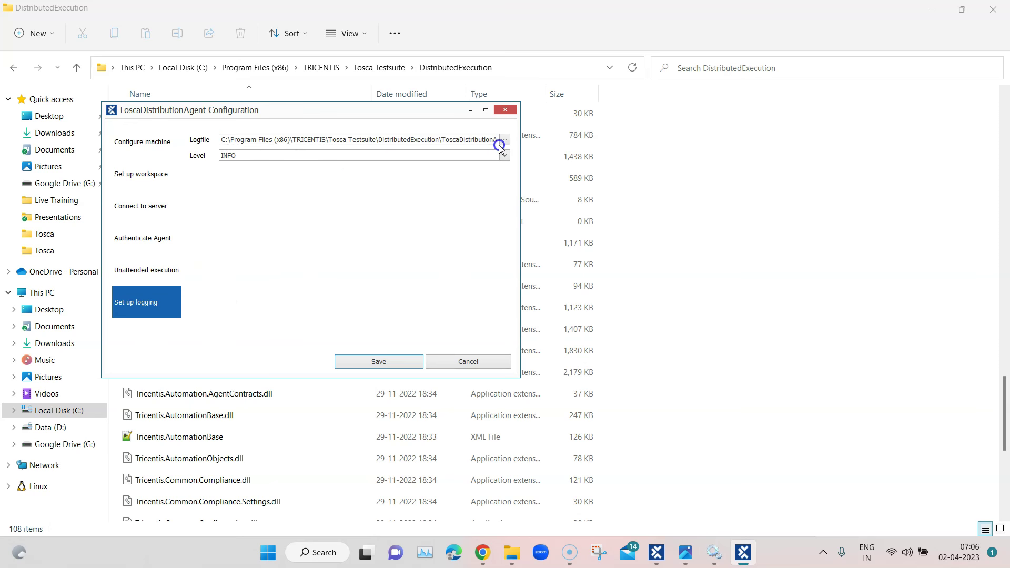
pyautogui.moveTo(417, 141); pyautogui.dragTo(474, 141)
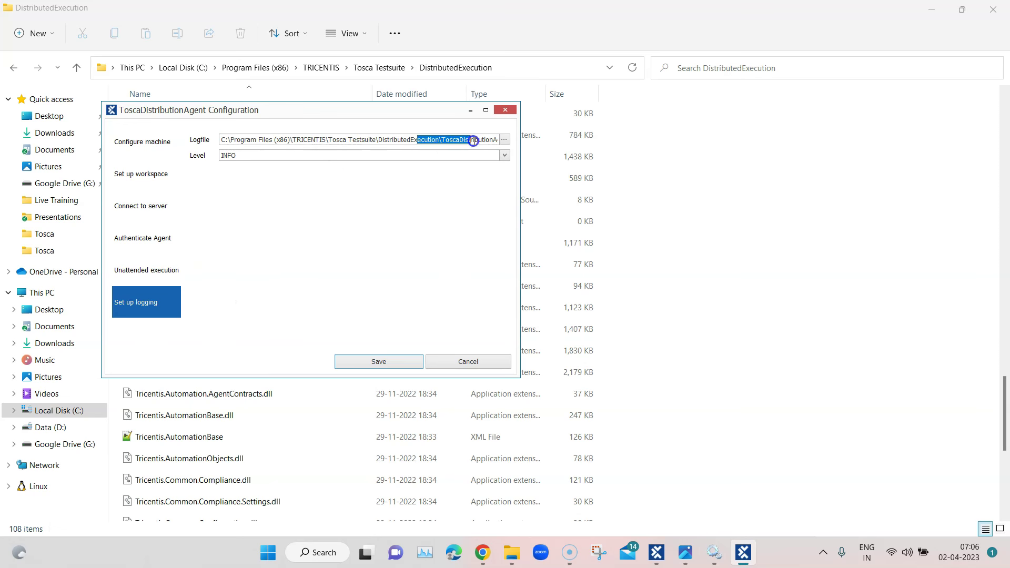
pyautogui.moveTo(339, 113); pyautogui.dragTo(557, 123)
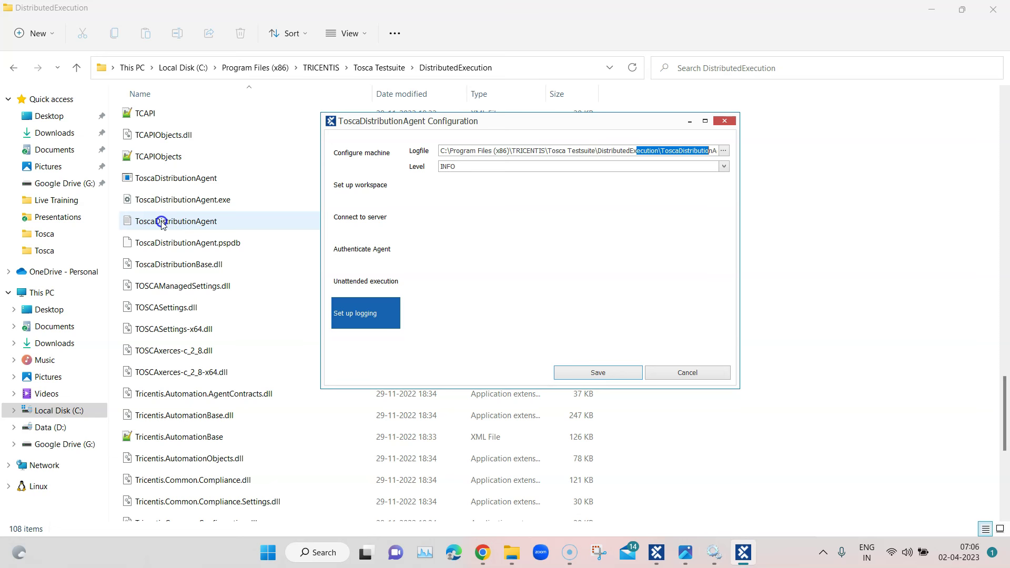
pyautogui.click(726, 168)
pyautogui.click(516, 187)
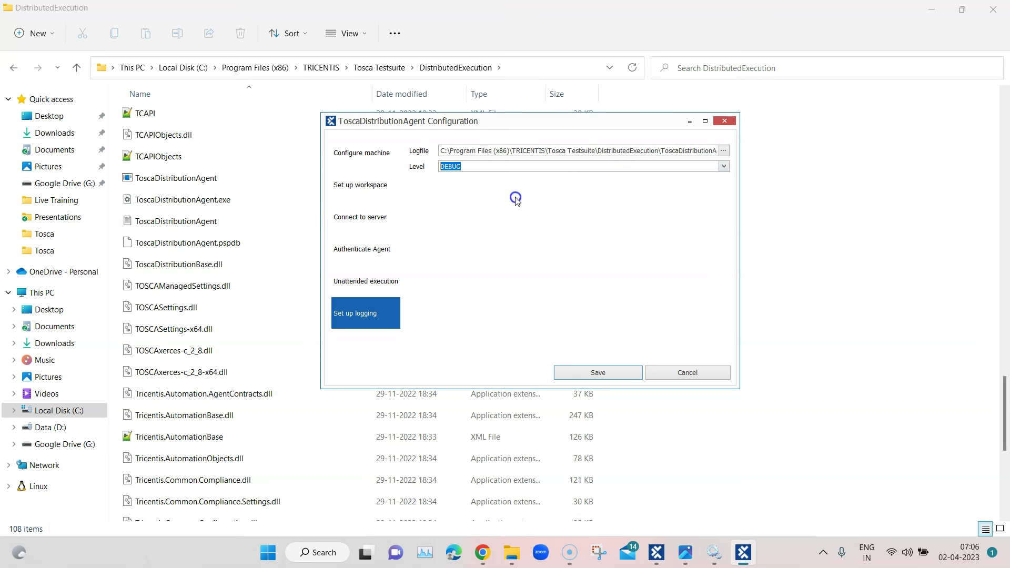
pyautogui.click(496, 167)
pyautogui.click(596, 374)
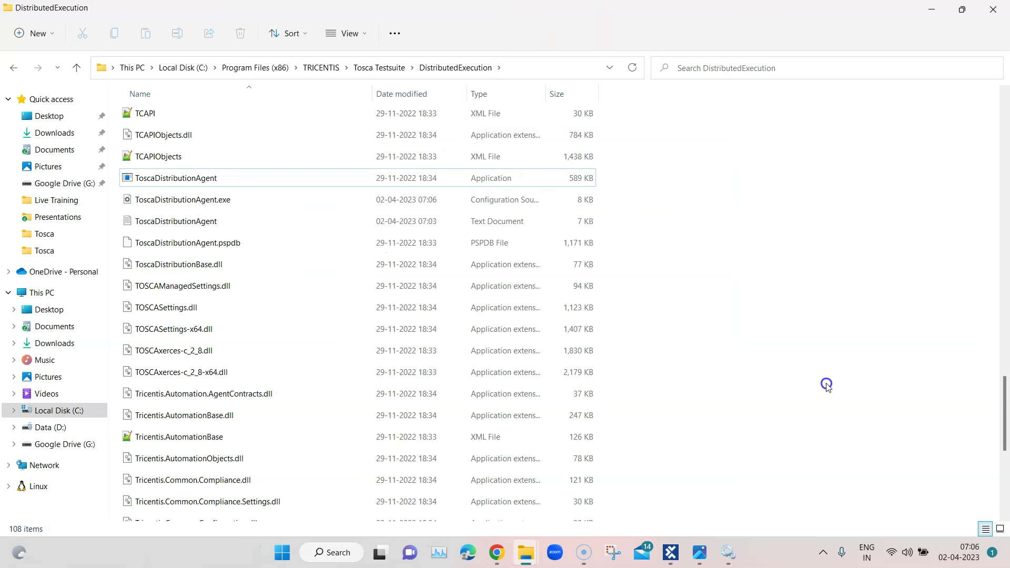
# Confirm the Distribution Agent is running in the tray, then open Distributed Execution from the Tosca Server start page
pyautogui.click(823, 552)
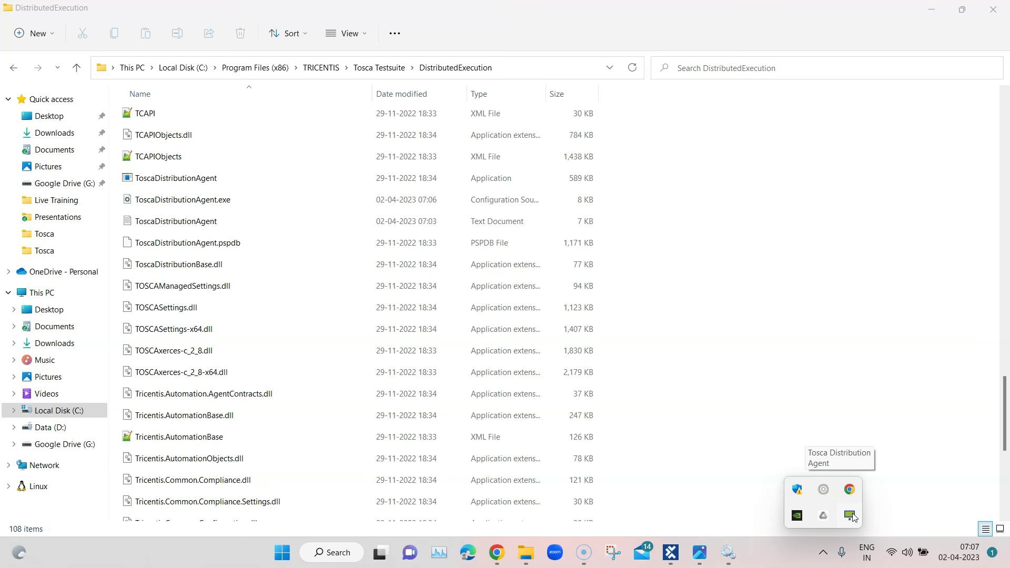
pyautogui.click(853, 517)
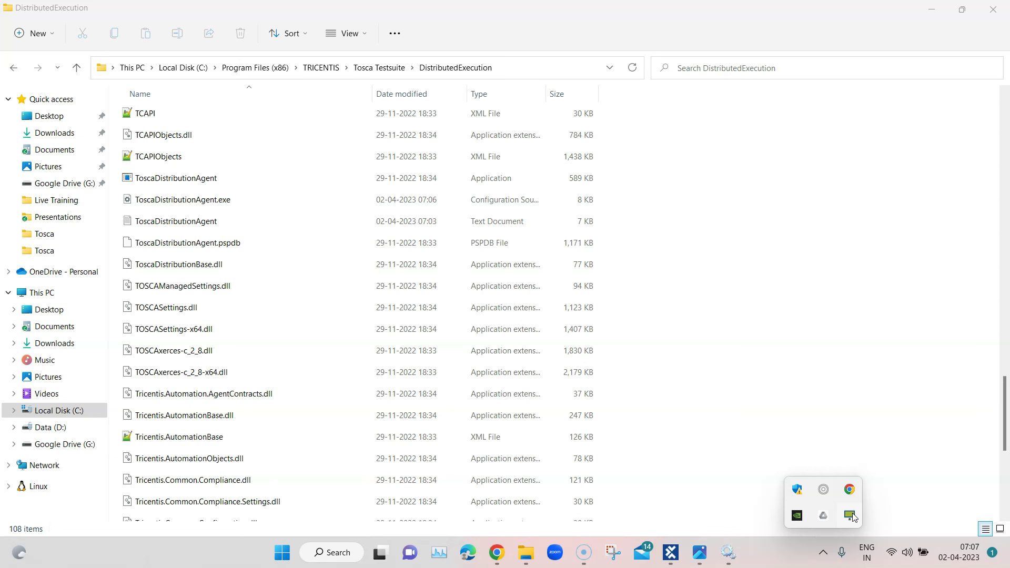
pyautogui.click(502, 554)
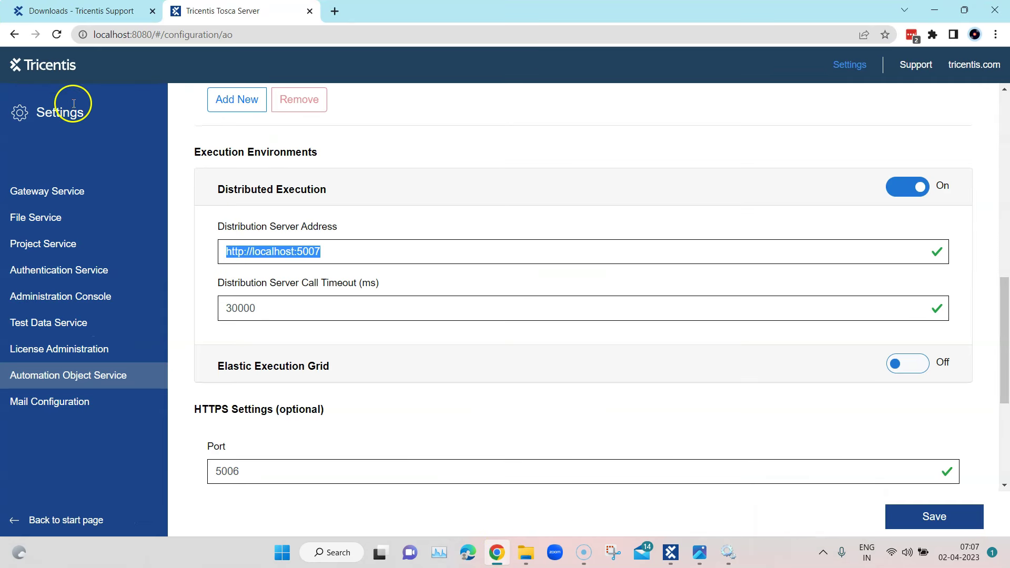
pyautogui.click(55, 69)
pyautogui.click(90, 266)
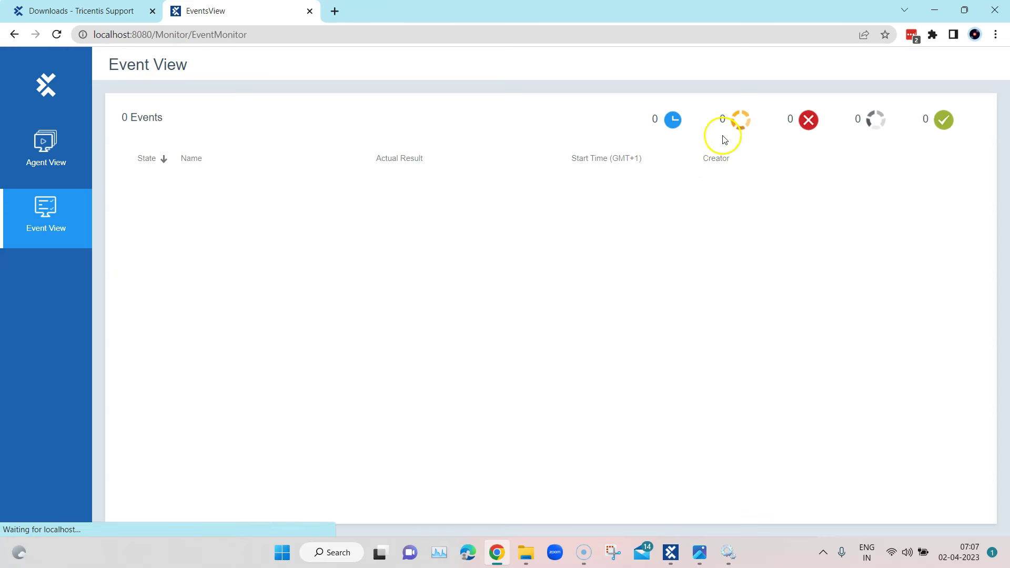
pyautogui.click(47, 144)
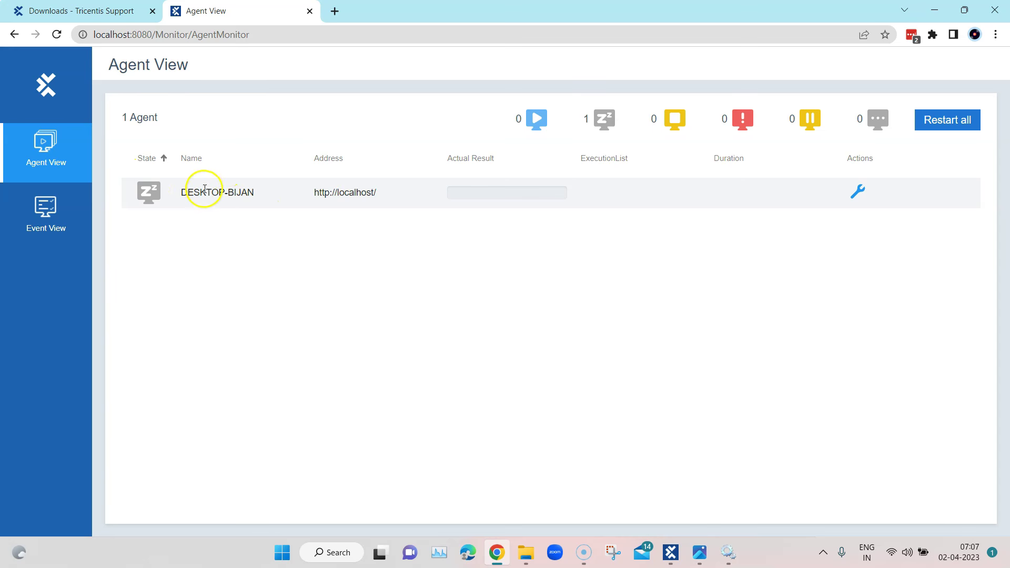
pyautogui.moveTo(262, 194); pyautogui.dragTo(181, 192)
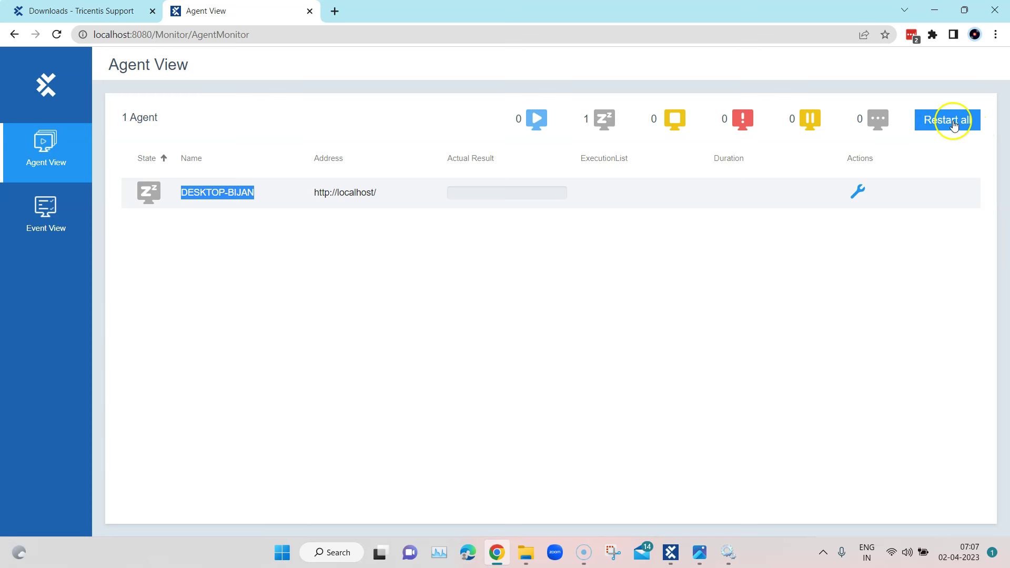
pyautogui.click(858, 192)
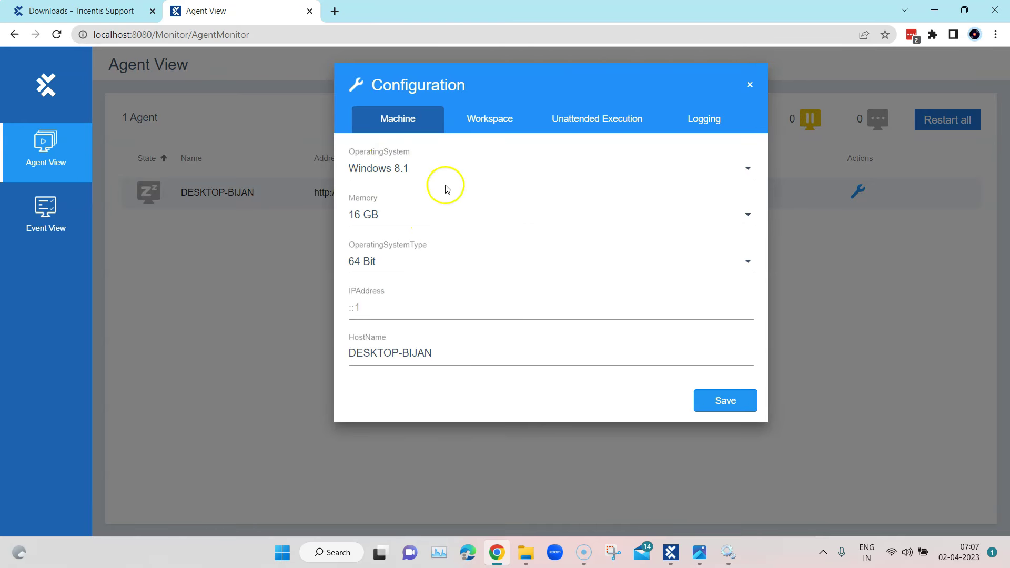
pyautogui.click(491, 126)
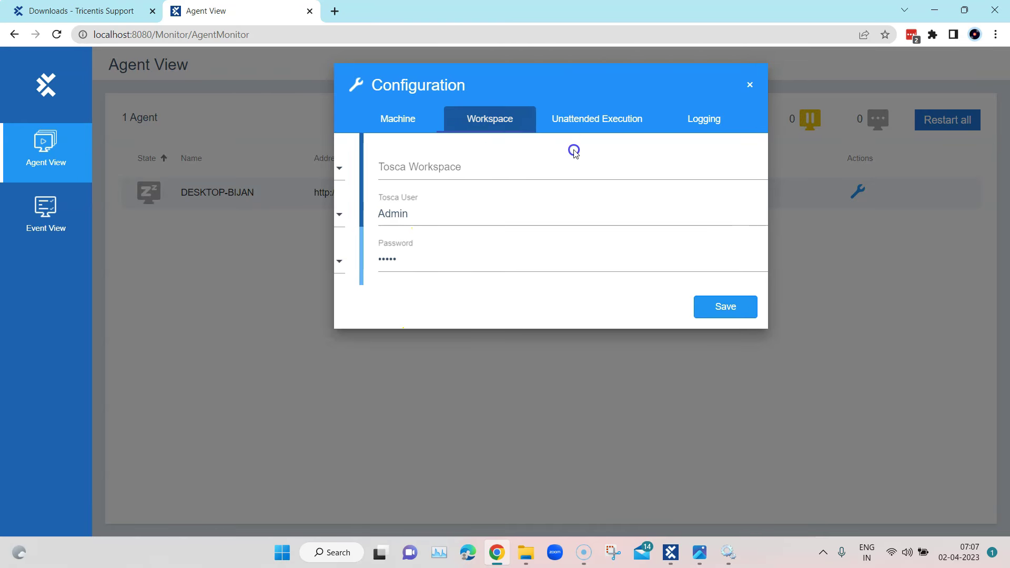
pyautogui.click(577, 126)
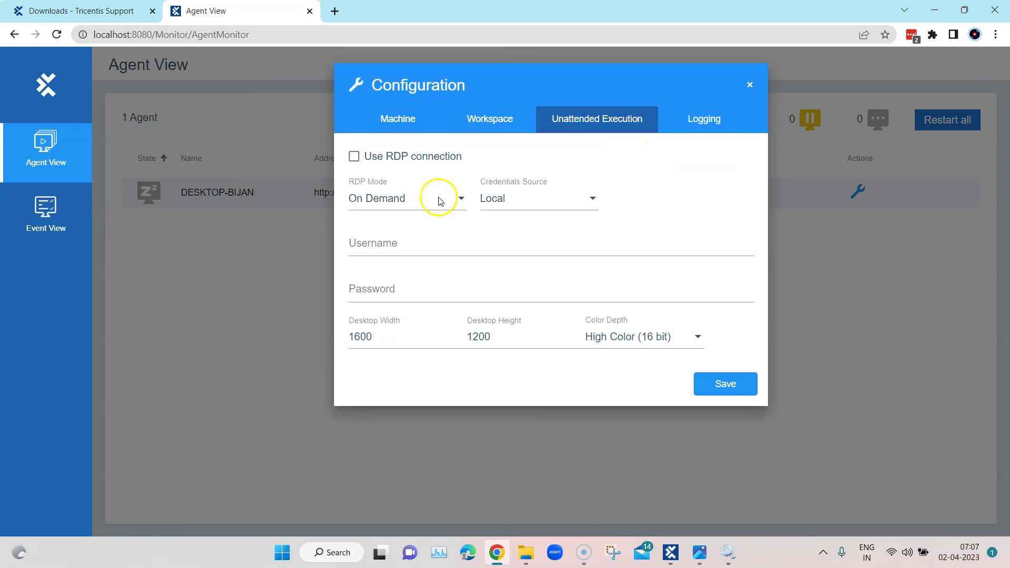
pyautogui.click(695, 132)
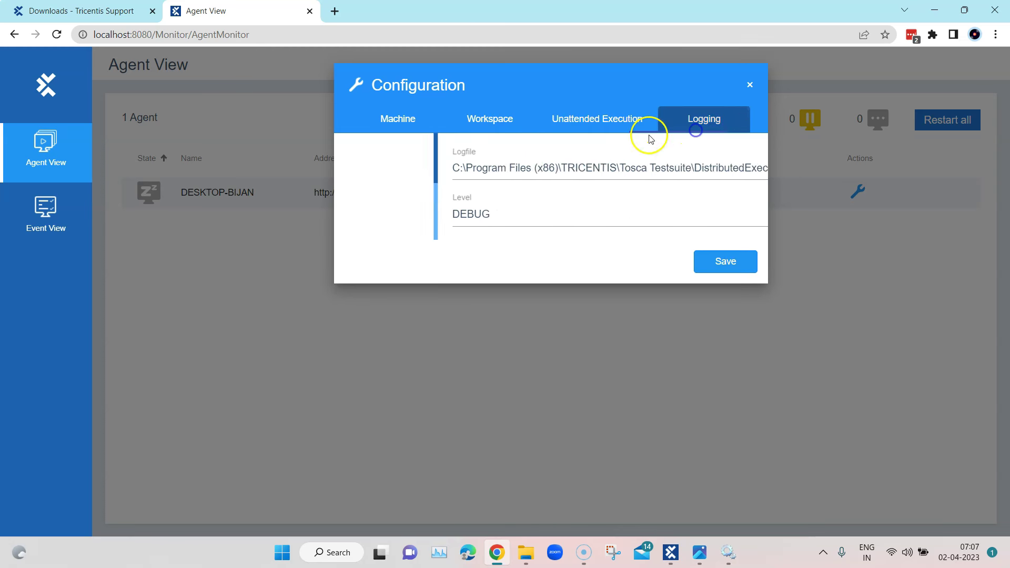
pyautogui.click(398, 119)
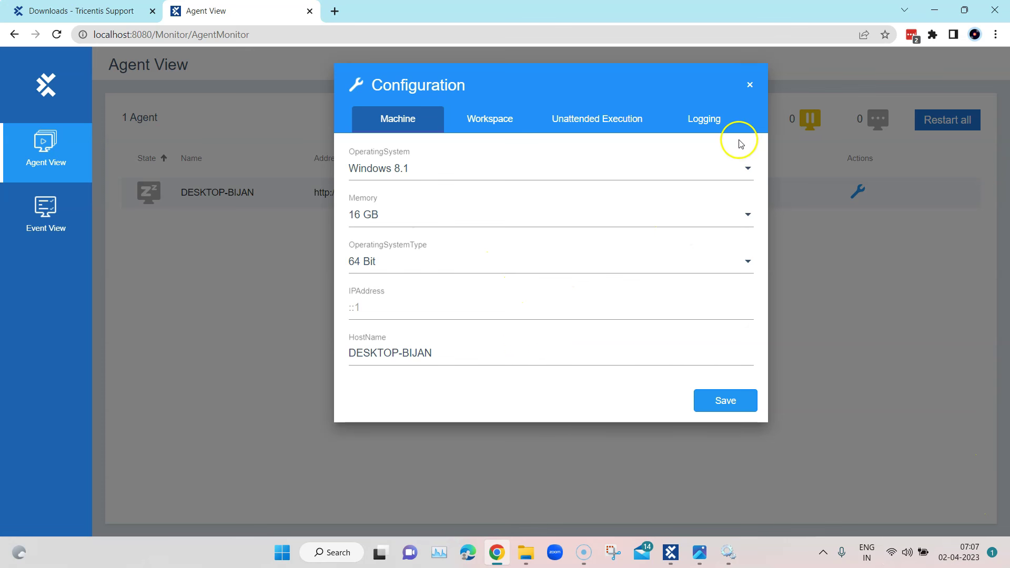
pyautogui.click(752, 85)
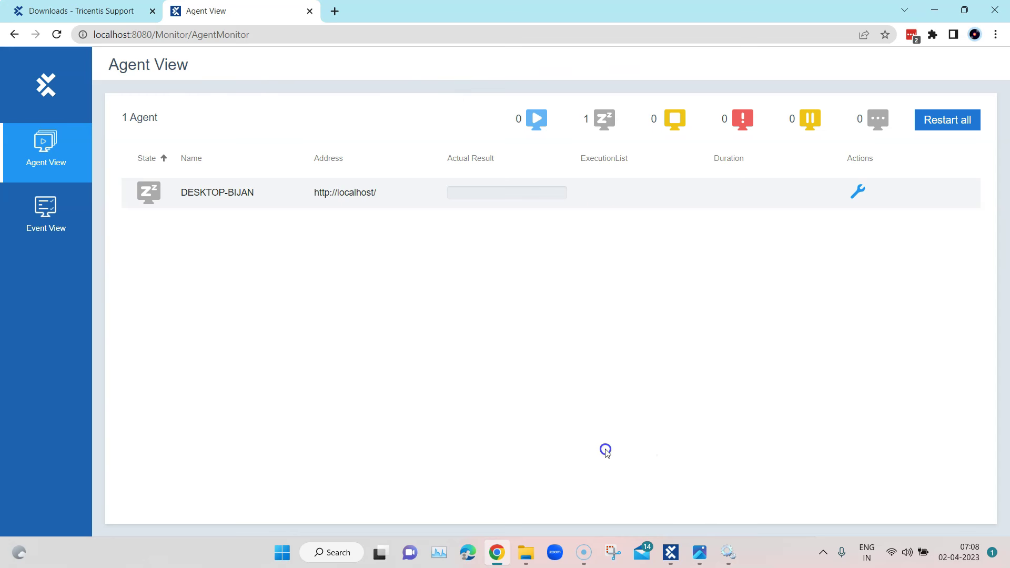
# Check that Agent View lists one idle agent, then switch to Tosca Commander
pyautogui.click(191, 442)
pyautogui.click(201, 216)
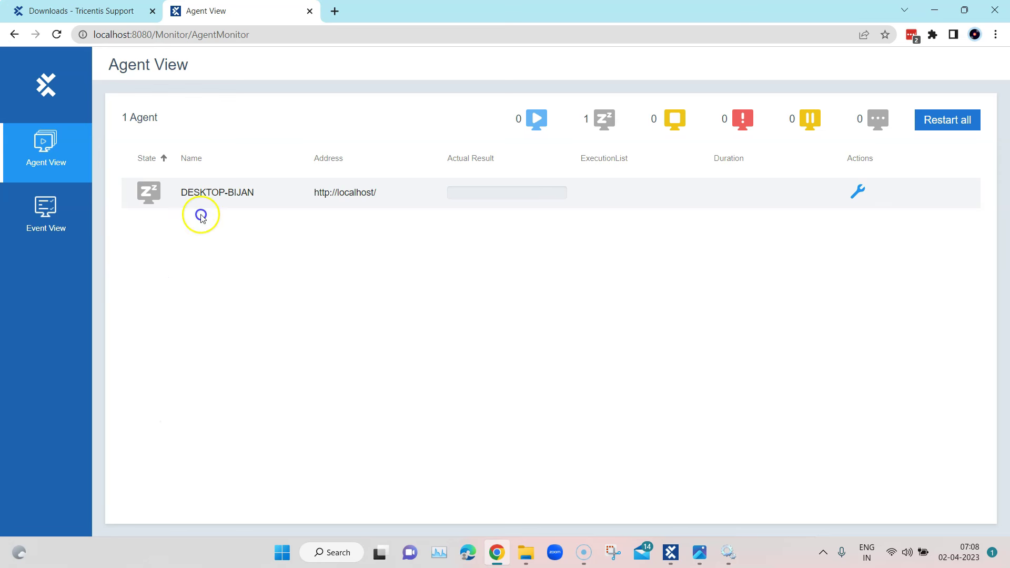
pyautogui.click(372, 379)
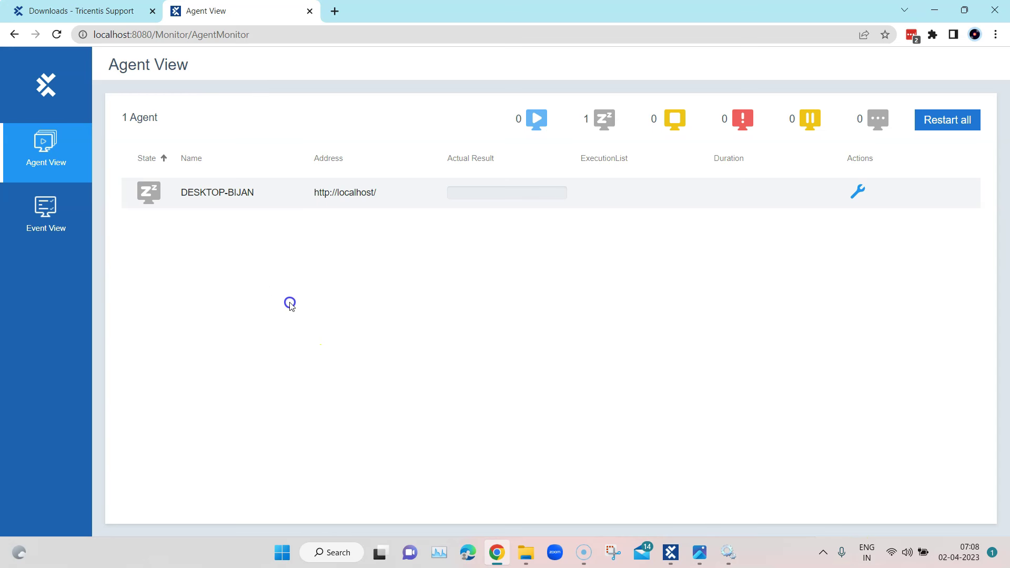
pyautogui.click(629, 371)
pyautogui.moveTo(679, 556)
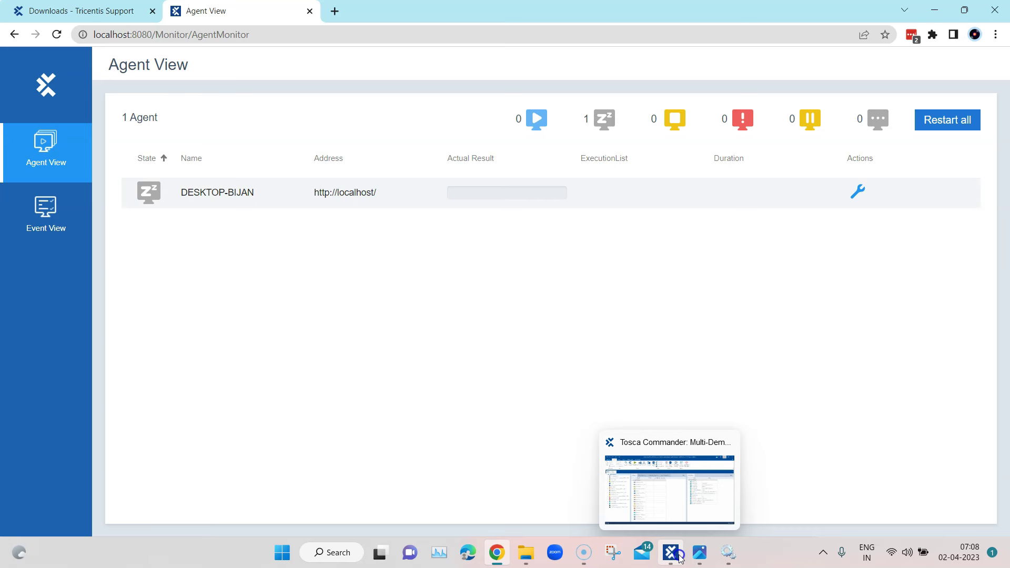
# Expand Execution > Configurations and list Any, RDP and SupportsClassic, each with 0 agents
pyautogui.click(681, 558)
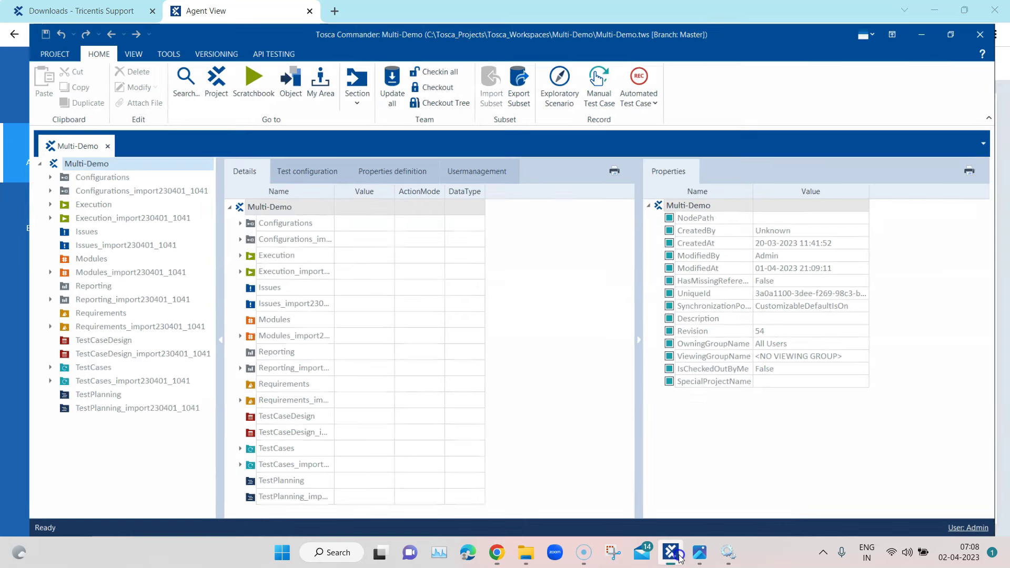
pyautogui.click(121, 197)
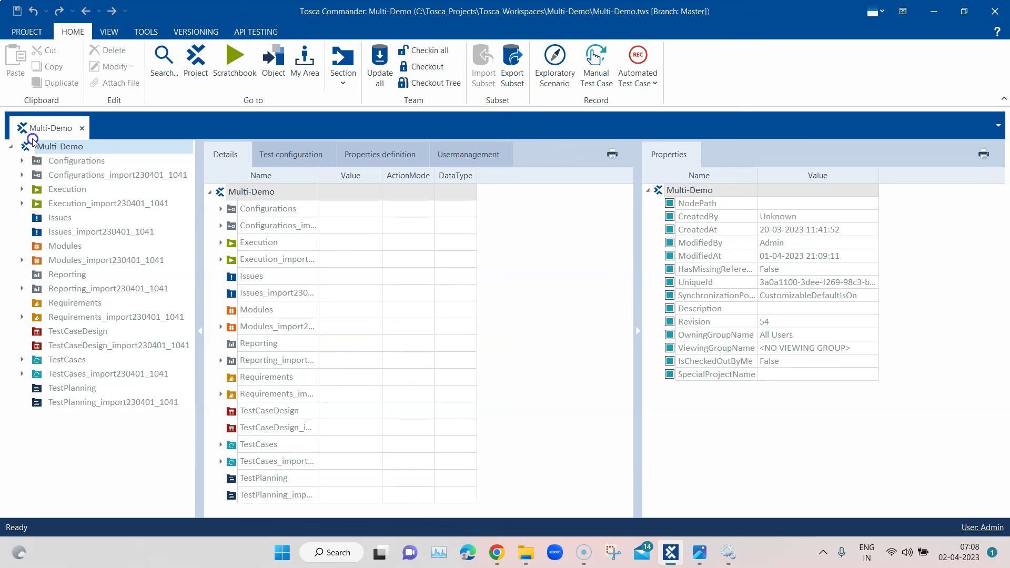
pyautogui.click(21, 189)
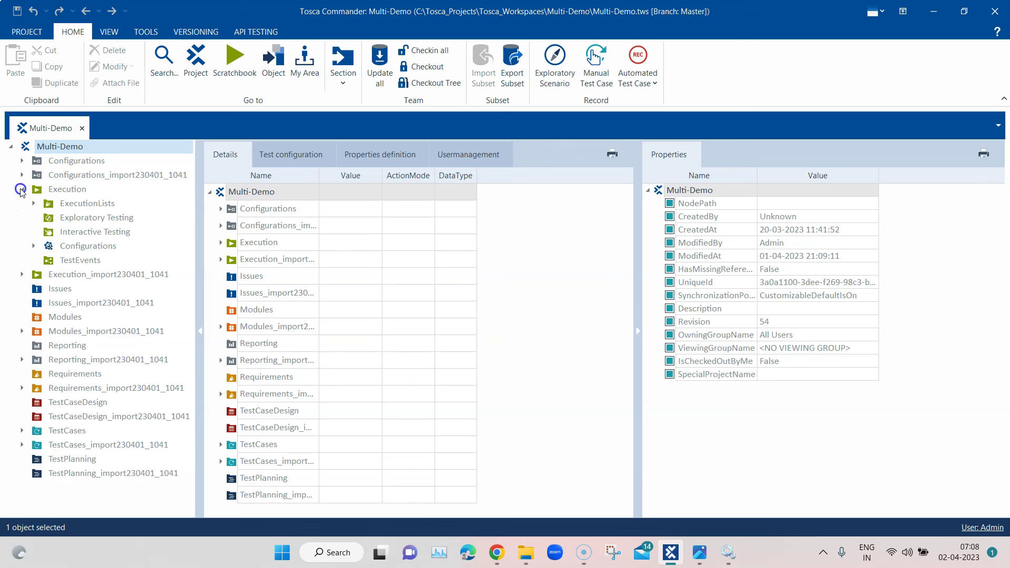
pyautogui.click(34, 246)
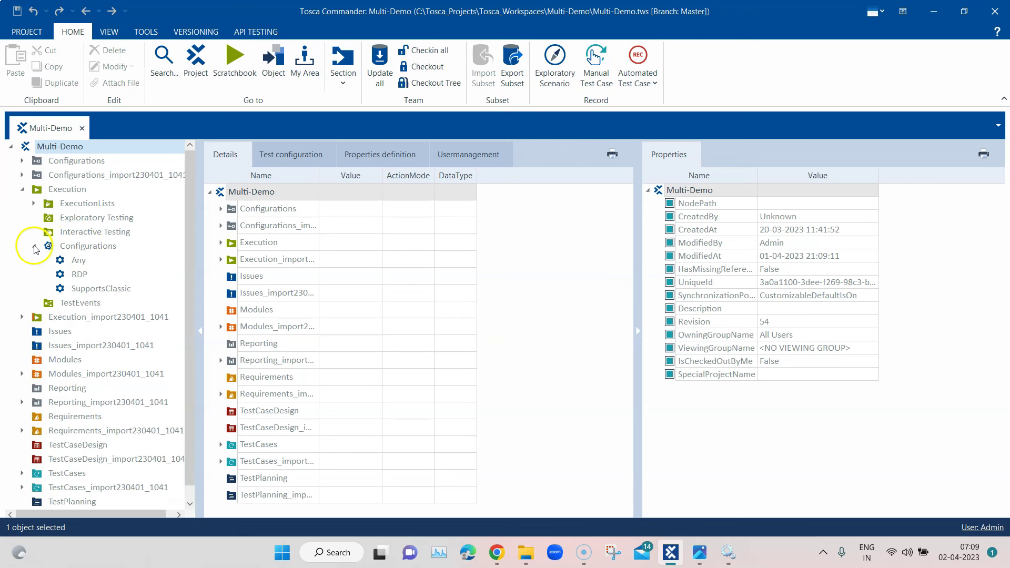
pyautogui.click(94, 246)
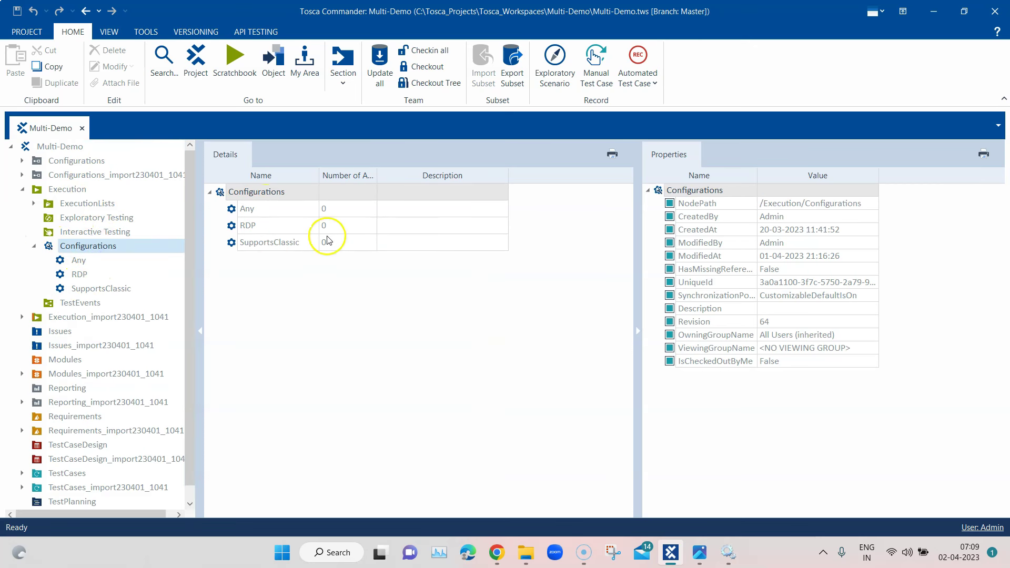
pyautogui.moveTo(317, 172); pyautogui.dragTo(460, 178)
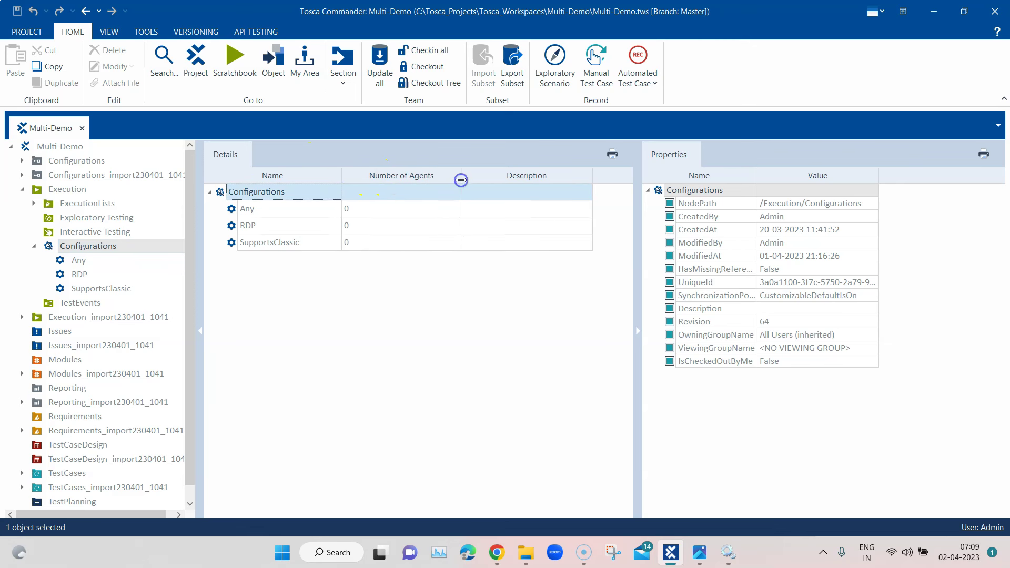
pyautogui.click(258, 209)
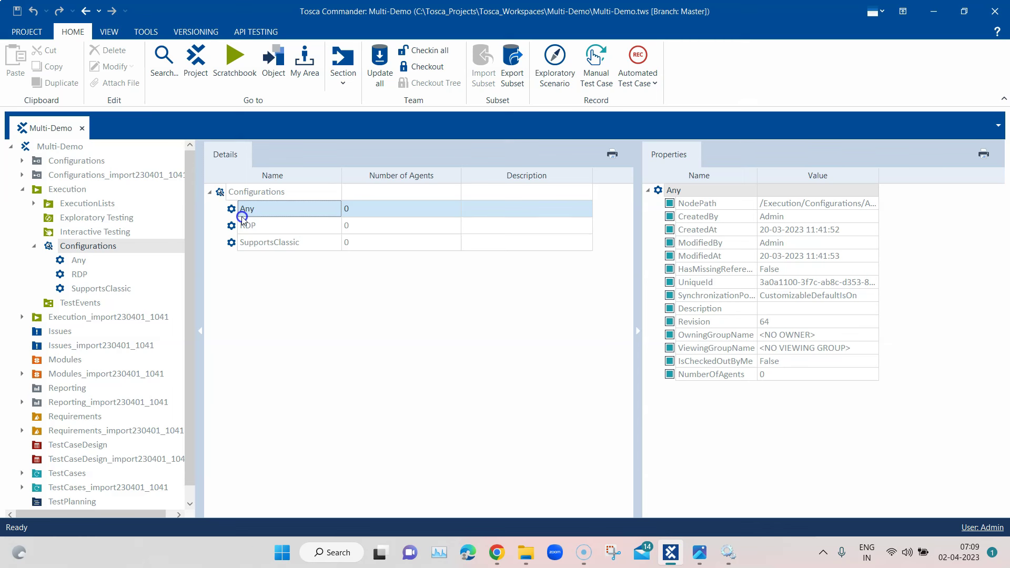
# Review the RDP, SupportsClassic and TestEvents details, then right-click the Configurations folder
pyautogui.click(251, 225)
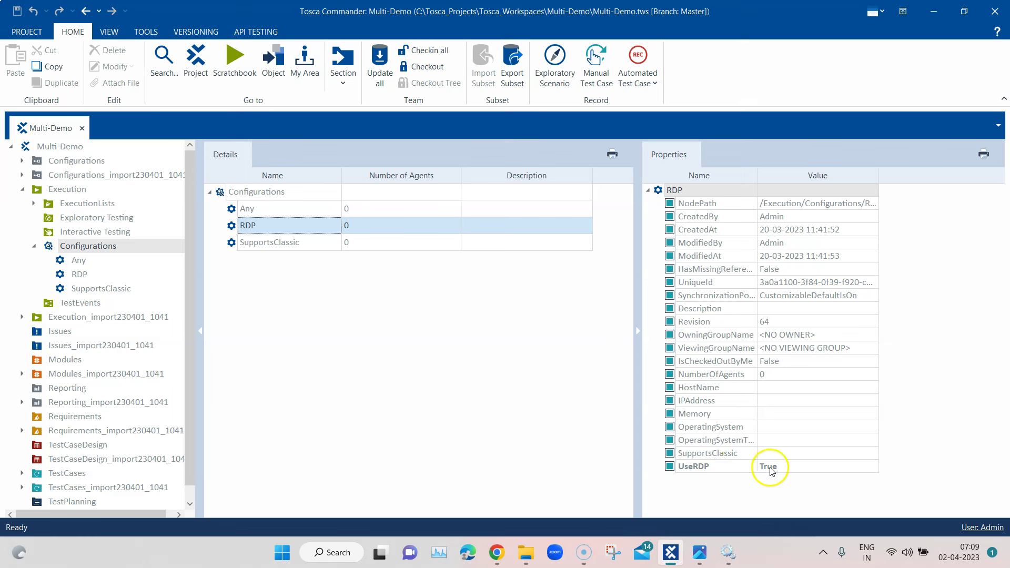
pyautogui.click(278, 242)
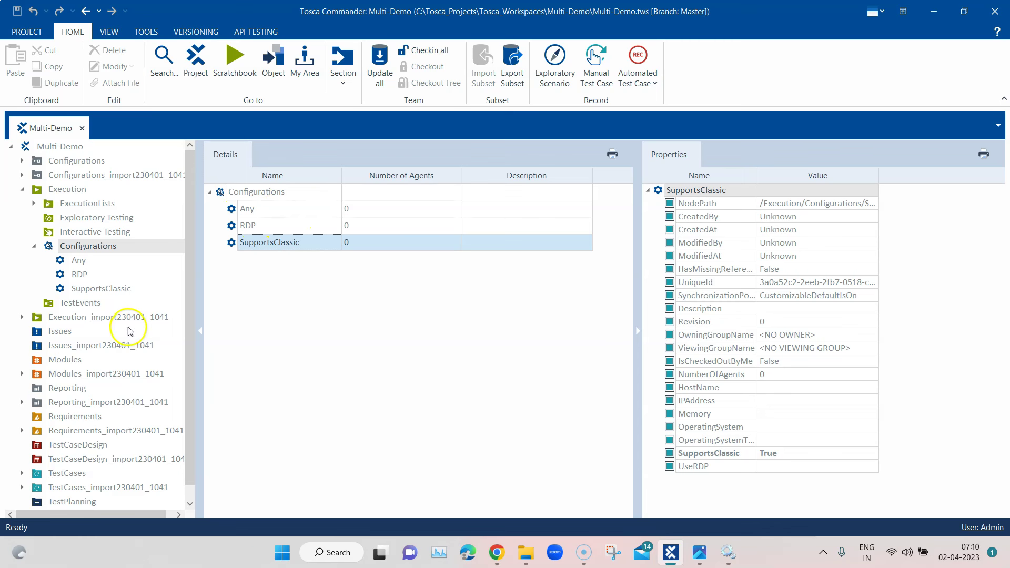
pyautogui.click(80, 305)
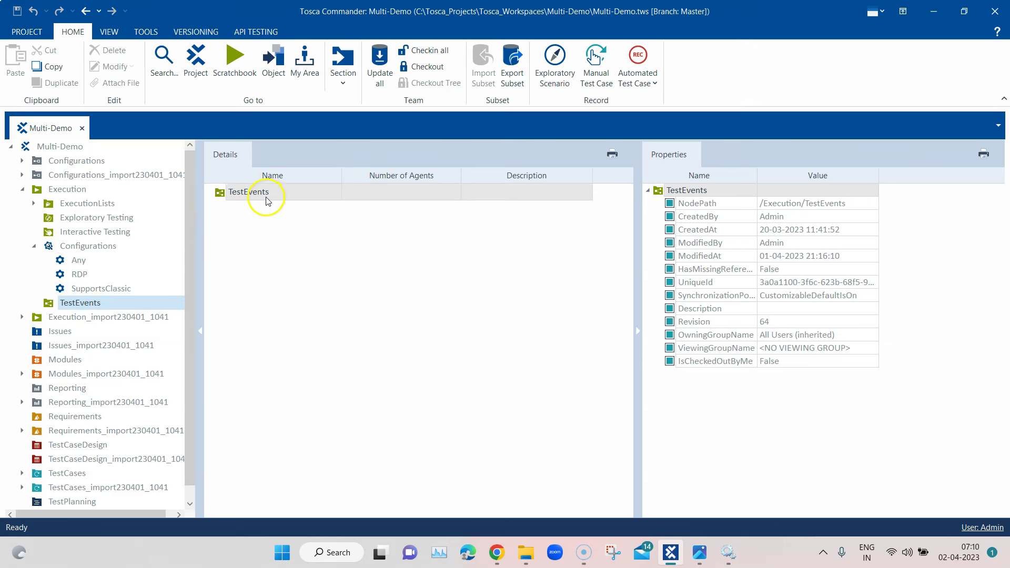
pyautogui.scroll(-1, 191, 242)
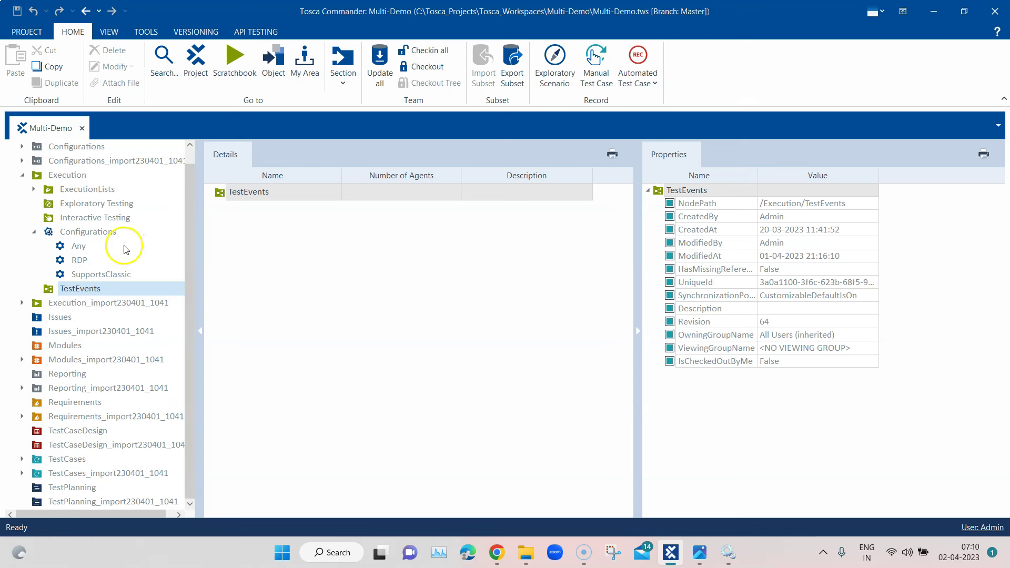
pyautogui.rightClick(100, 234)
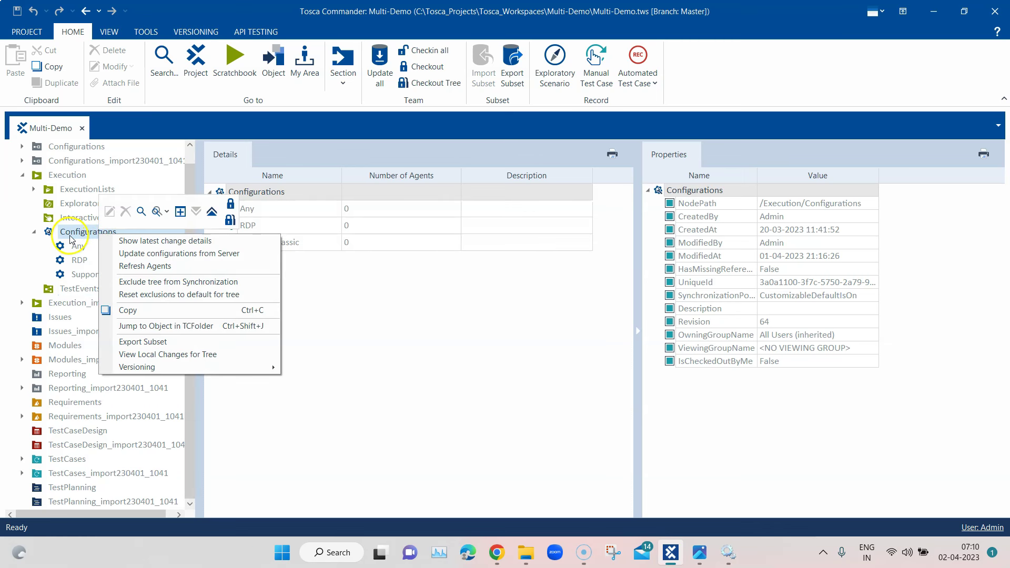
# Attempt Refresh Agents, dismiss the unable-to-connect error, and show the PROJECT Info page
pyautogui.click(151, 267)
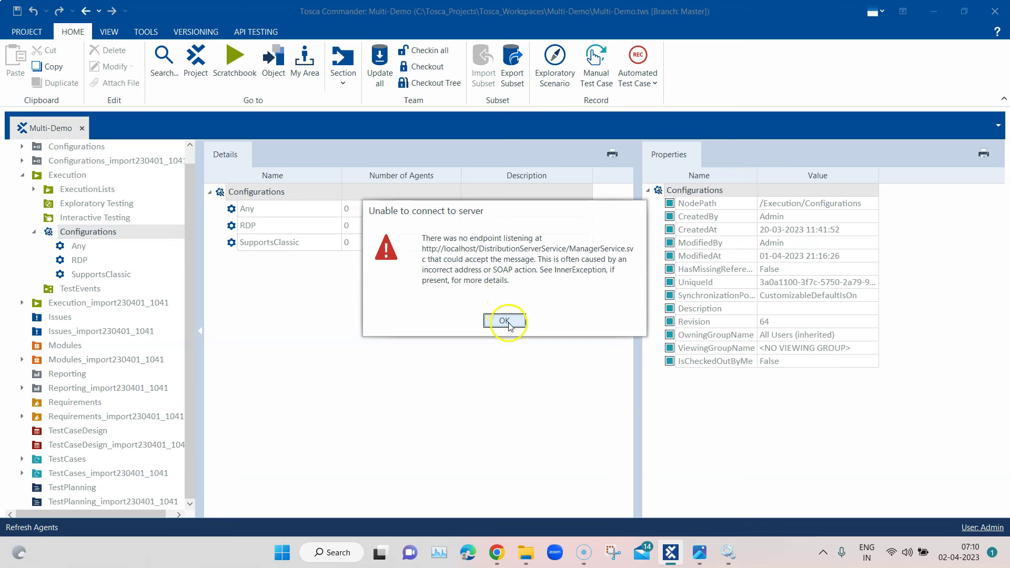
pyautogui.moveTo(422, 248); pyautogui.dragTo(615, 275)
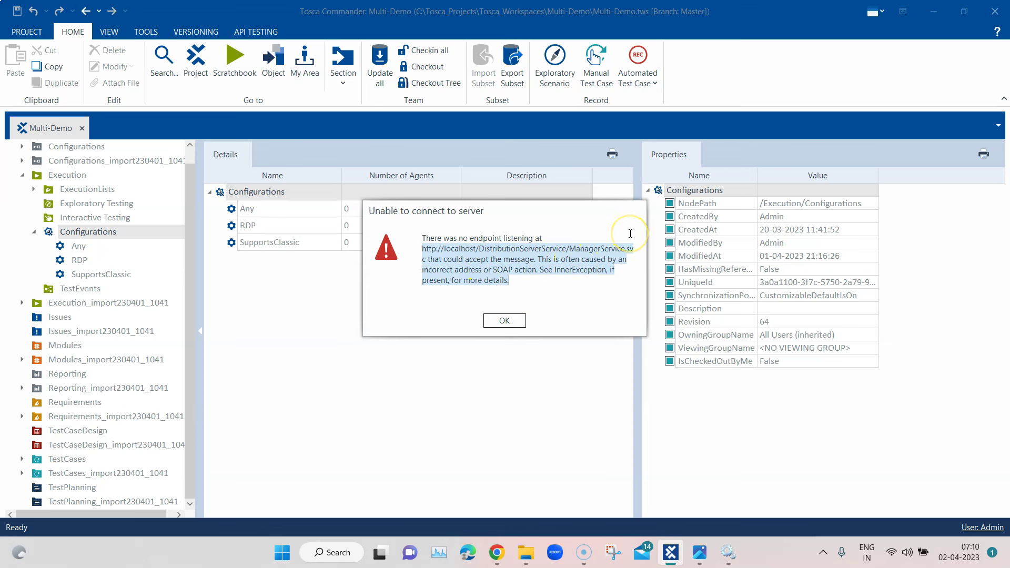
pyautogui.click(513, 320)
pyautogui.click(33, 40)
pyautogui.click(28, 36)
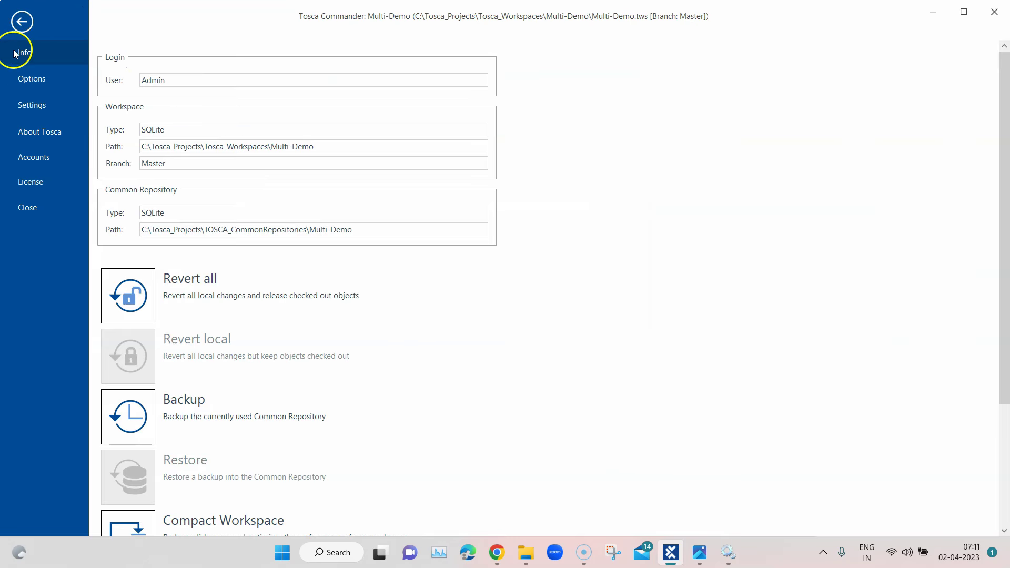
# Open Tosca Settings full screen at Commander > DistributedExecution > Monitor Url
pyautogui.click(39, 110)
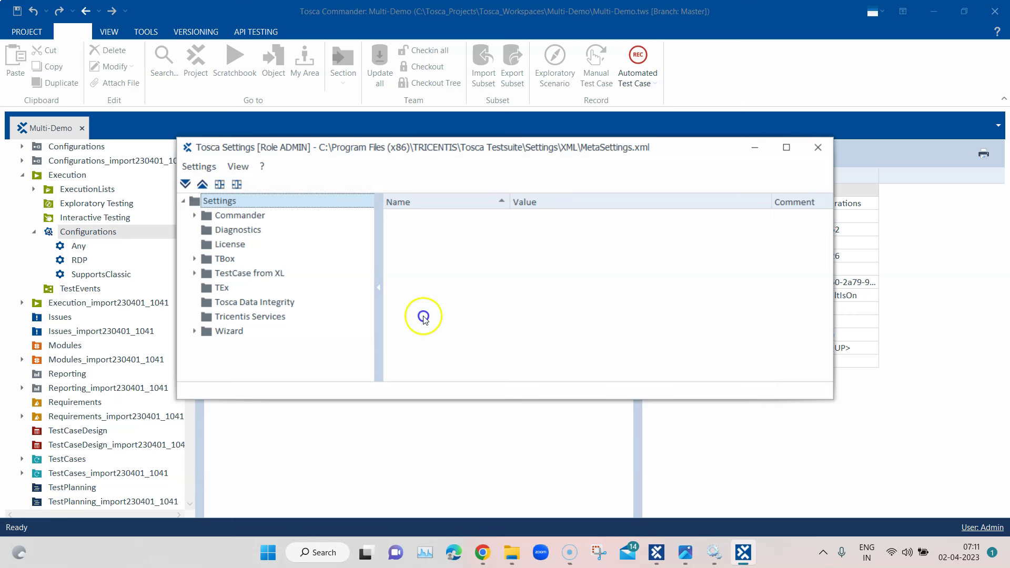
pyautogui.click(786, 147)
pyautogui.click(18, 74)
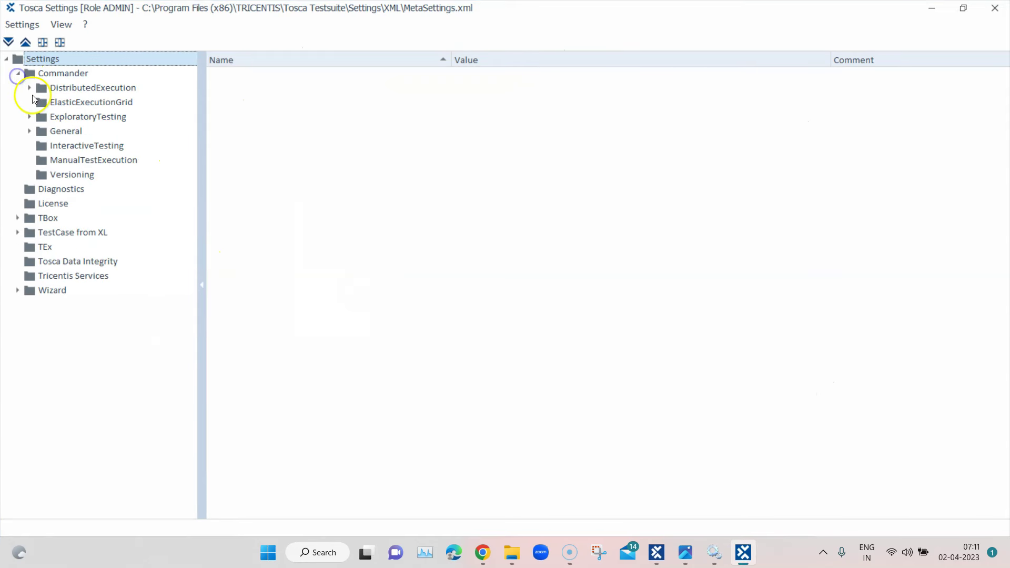
pyautogui.click(30, 88)
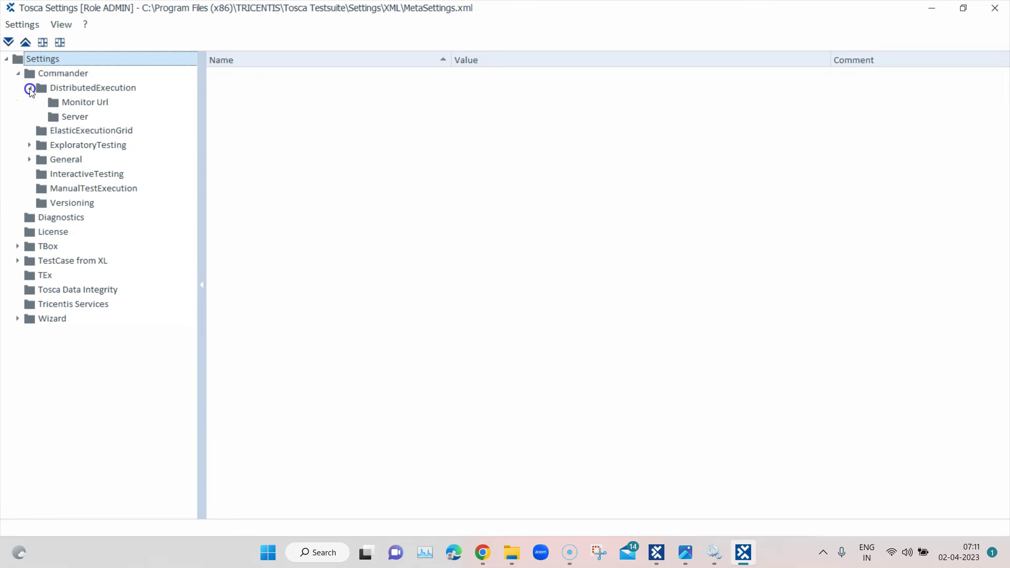
pyautogui.click(83, 102)
pyautogui.click(505, 76)
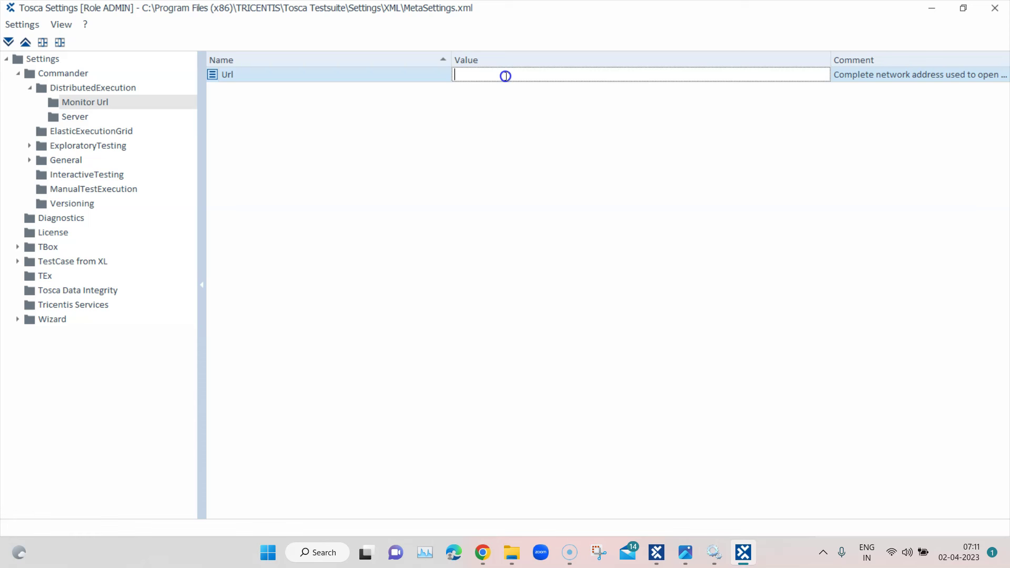
pyautogui.write('http')
pyautogui.moveTo(485, 550)
pyautogui.click(442, 487)
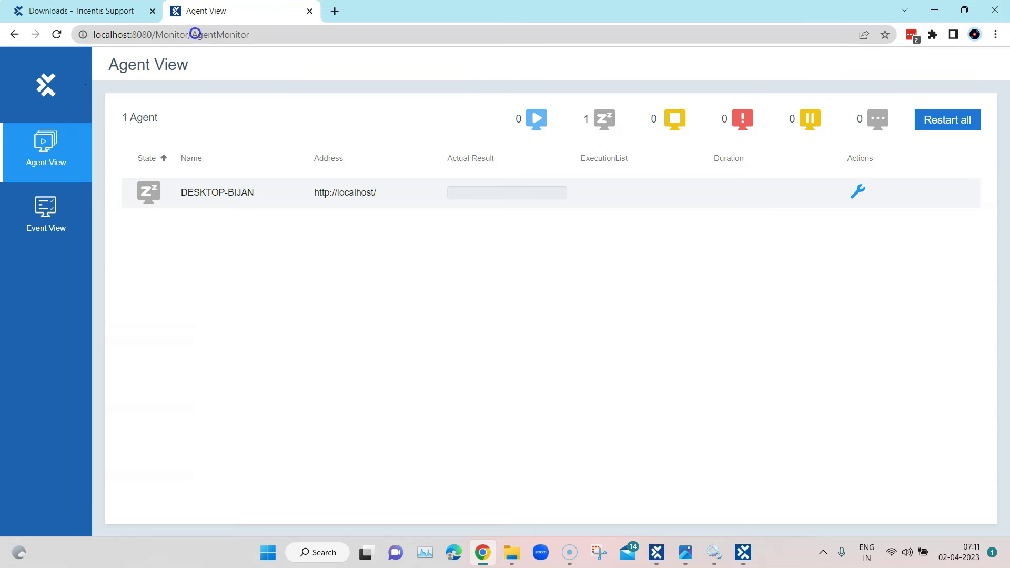
pyautogui.moveTo(188, 33); pyautogui.dragTo(90, 34)
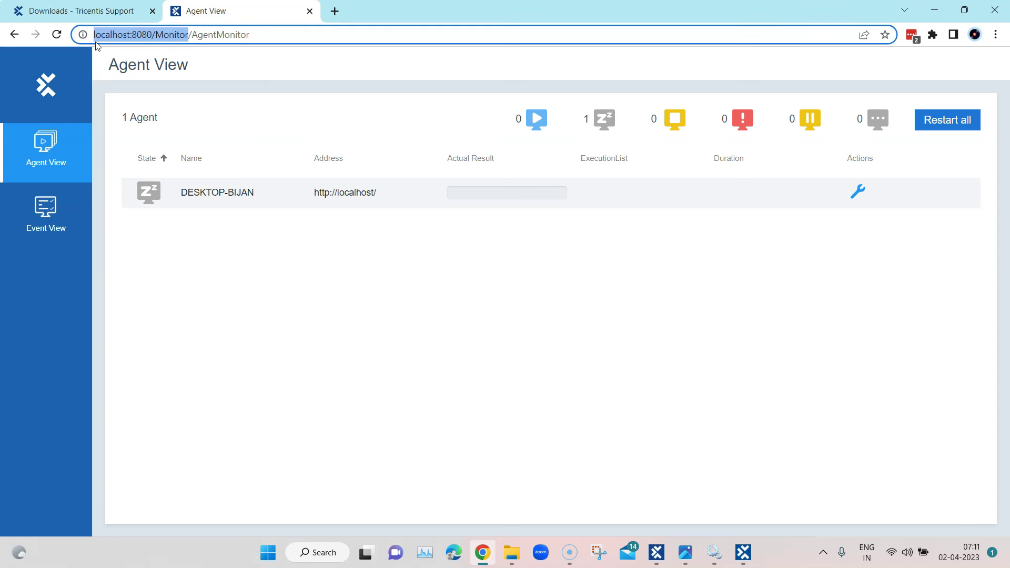
pyautogui.click(933, 11)
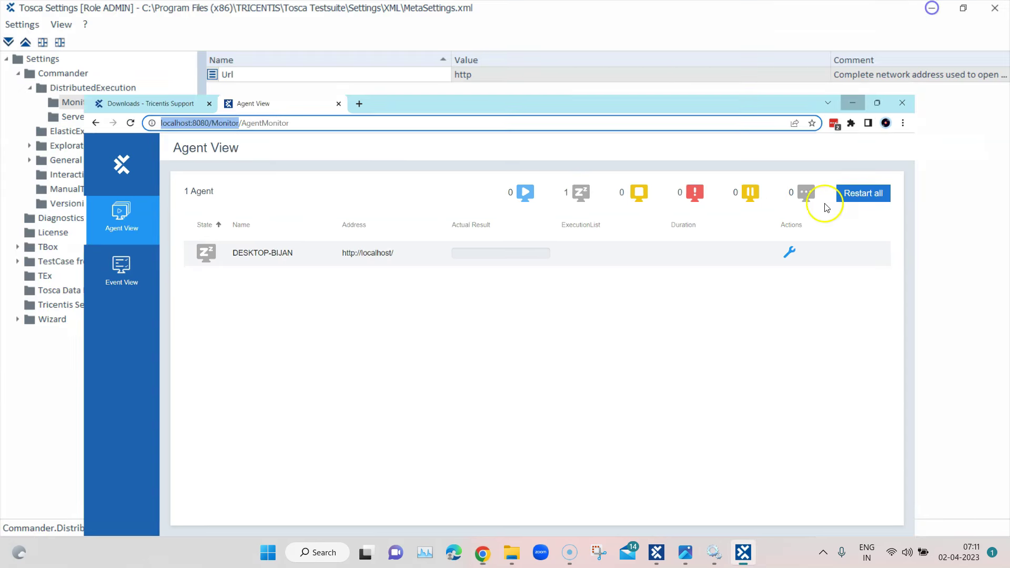
pyautogui.click(495, 75)
pyautogui.moveTo(495, 77); pyautogui.dragTo(455, 79)
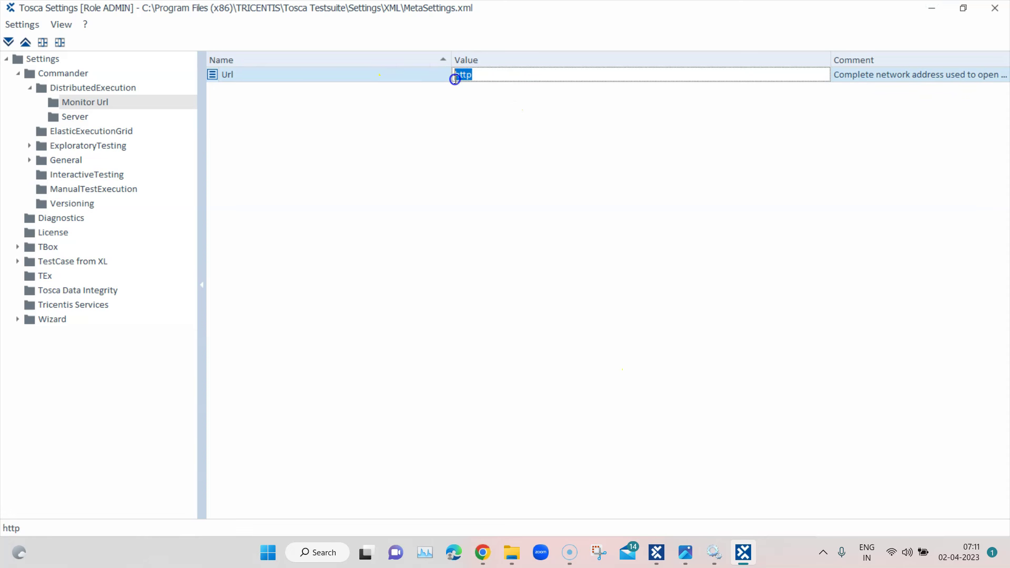
pyautogui.write('http://localhost:8080/monitor')
pyautogui.click(579, 169)
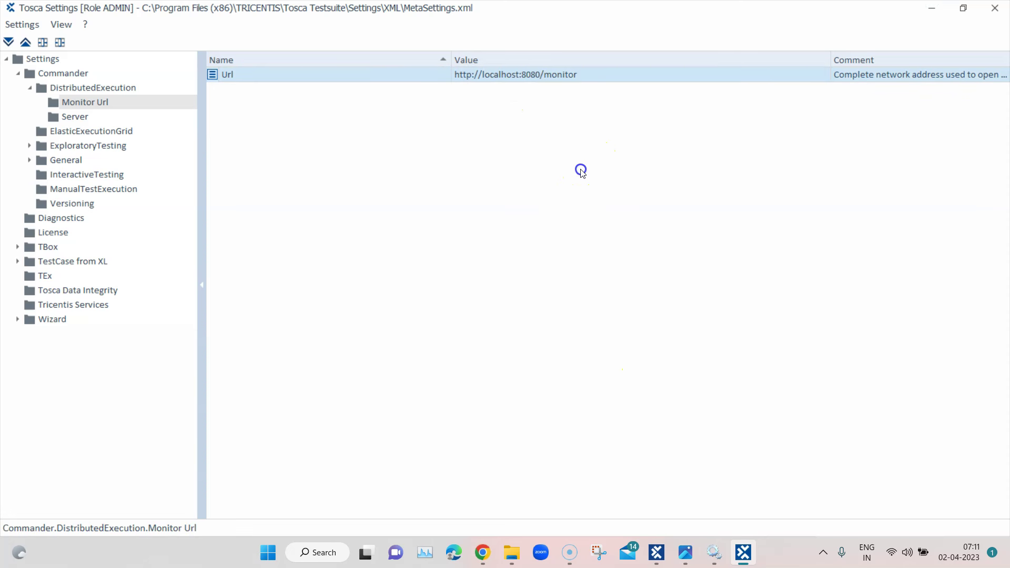
pyautogui.click(90, 116)
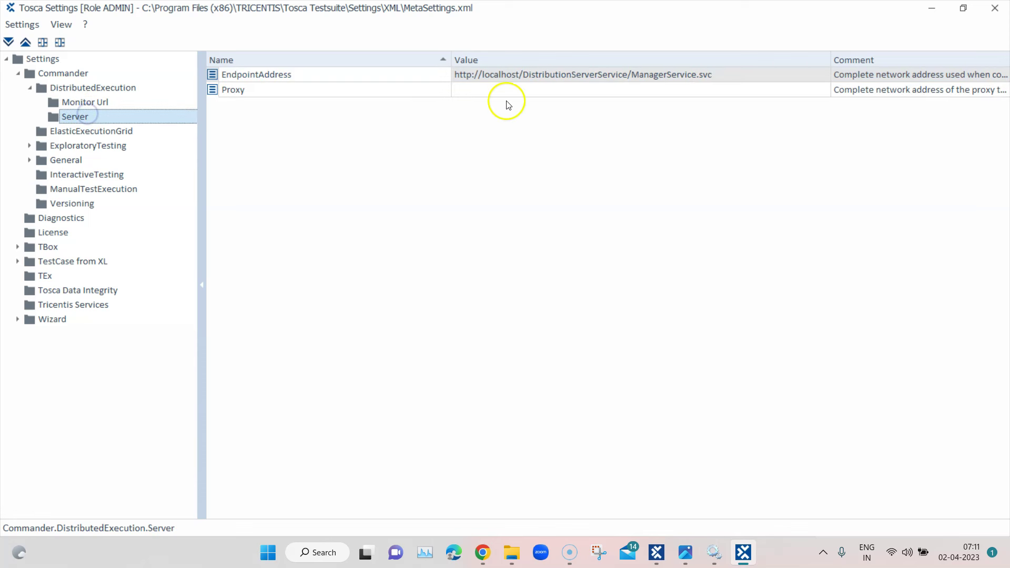
# Insert :8080 after localhost in the Server EndpointAddress value
pyautogui.click(518, 76)
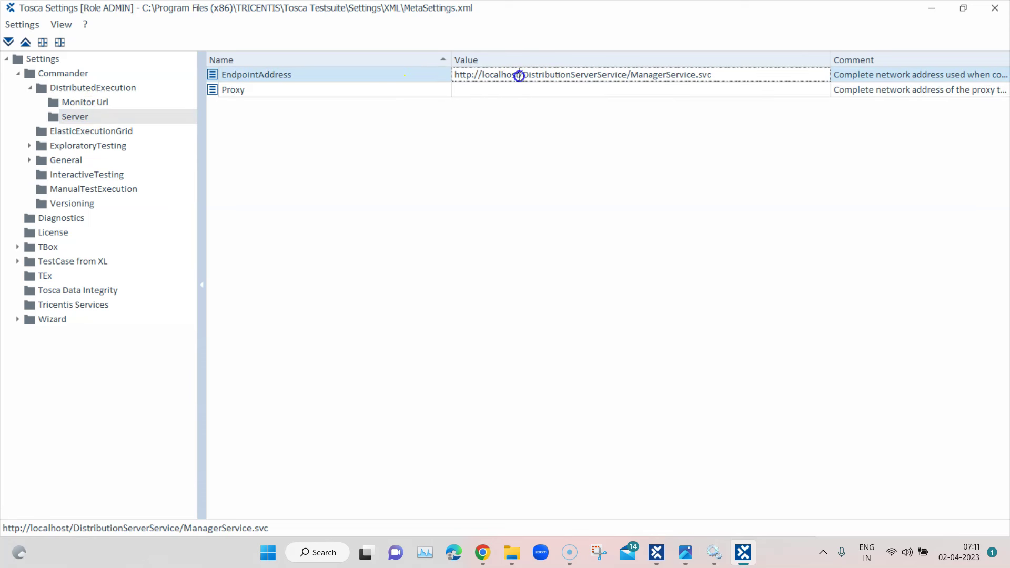
pyautogui.write(':8080')
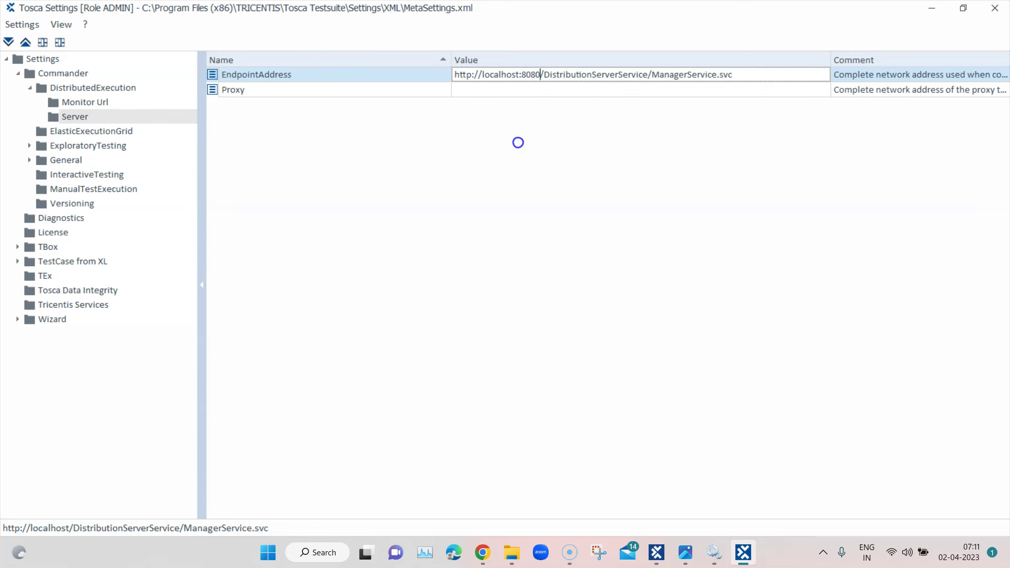
pyautogui.press('Return')
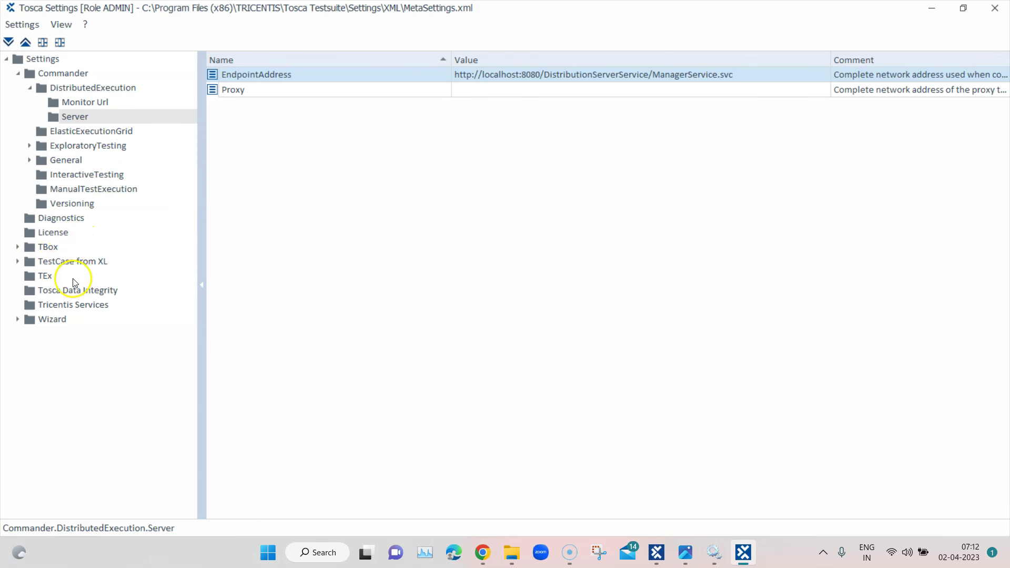
pyautogui.click(53, 306)
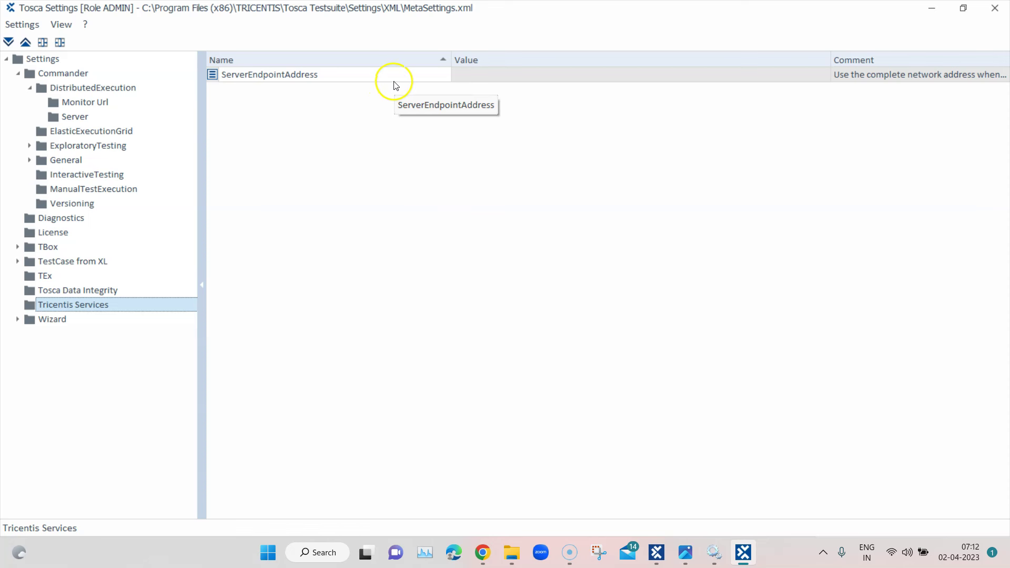
pyautogui.click(468, 75)
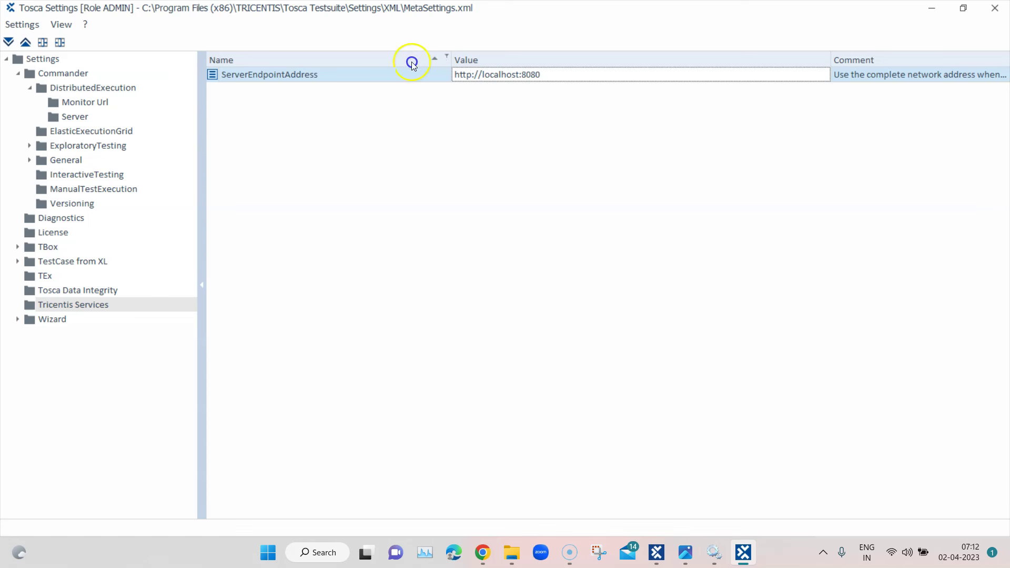
pyautogui.click(403, 231)
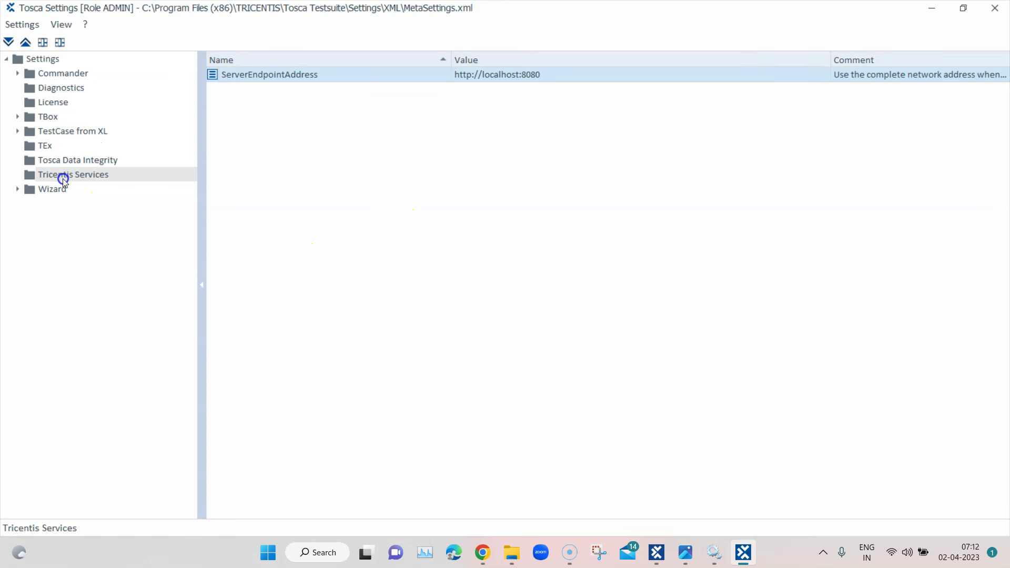
pyautogui.click(19, 73)
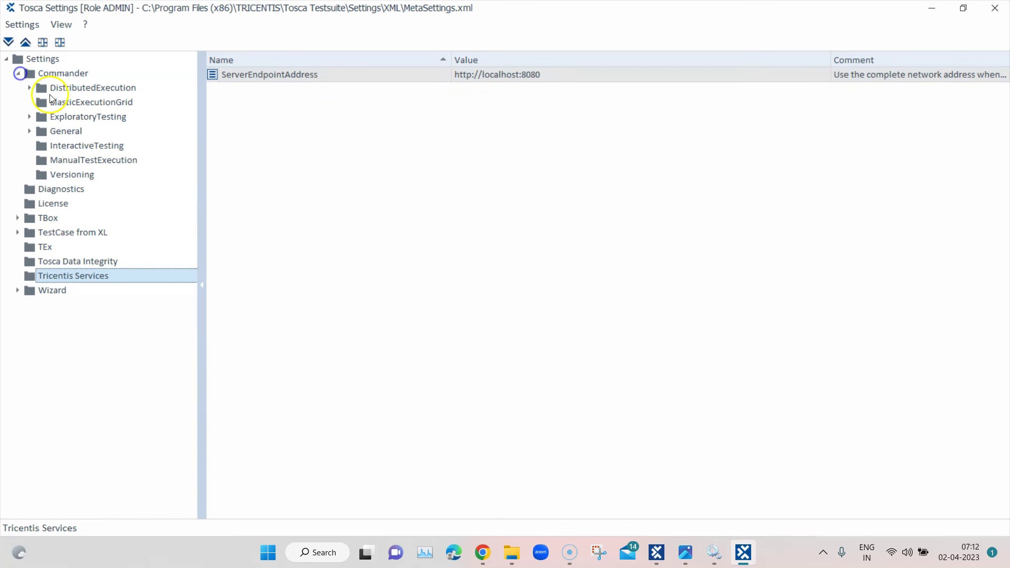
pyautogui.click(30, 88)
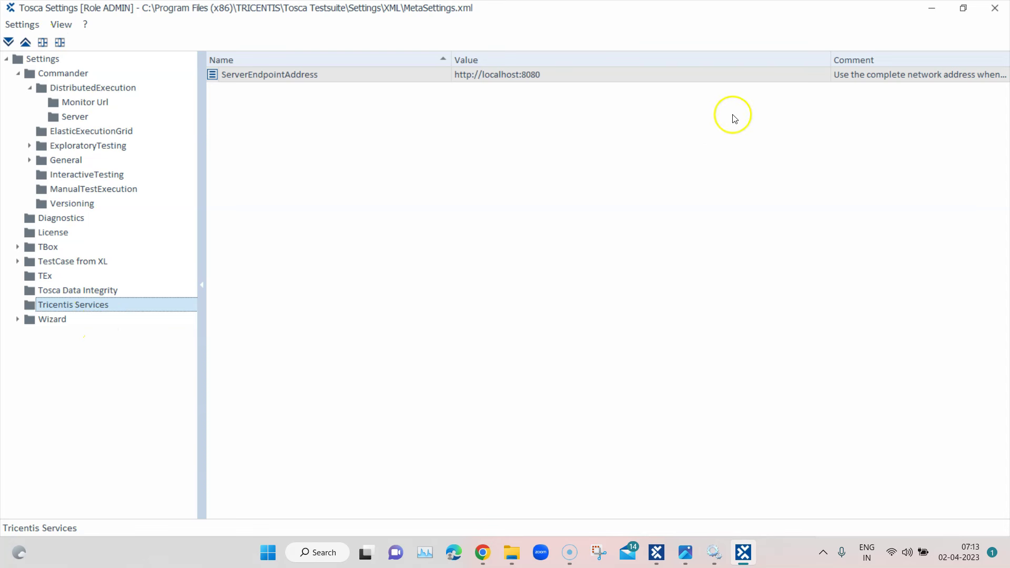
pyautogui.click(1002, 19)
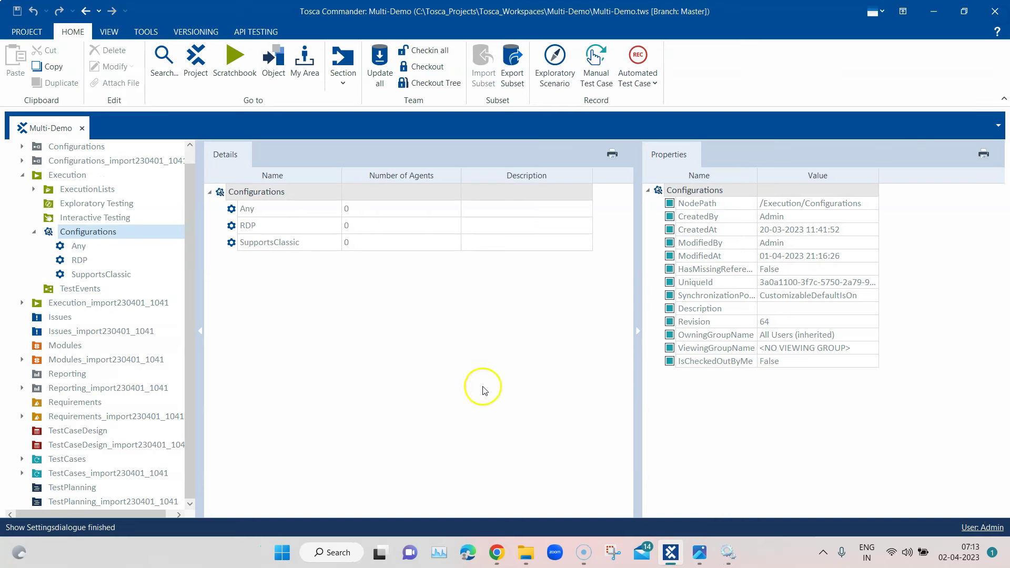
# Refresh agents so Any lists one agent, and dismiss the 'Projectroot not editable' server-update error
pyautogui.rightClick(112, 233)
pyautogui.click(138, 267)
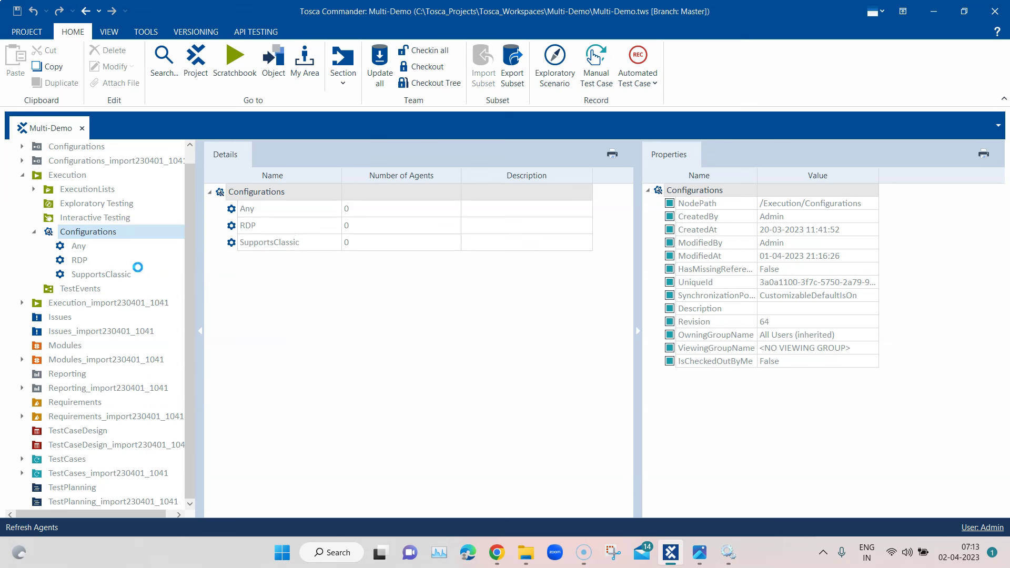
pyautogui.rightClick(118, 237)
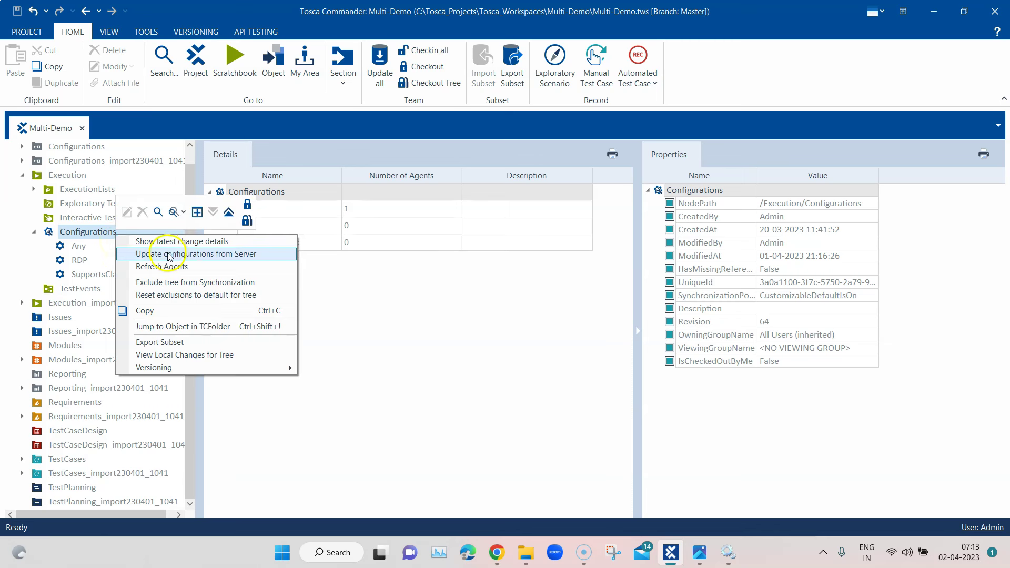
pyautogui.click(208, 259)
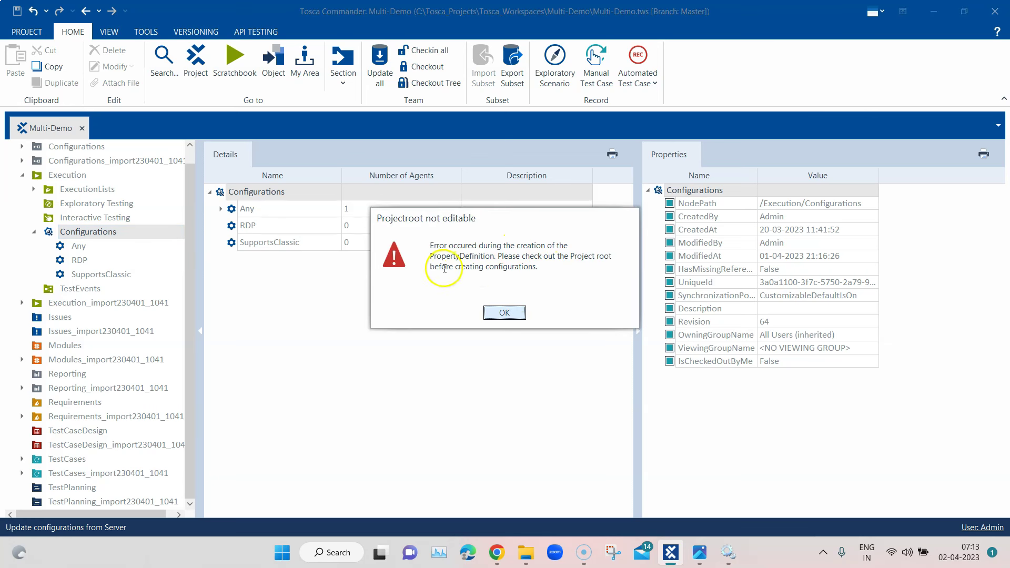
pyautogui.moveTo(429, 245); pyautogui.dragTo(545, 265)
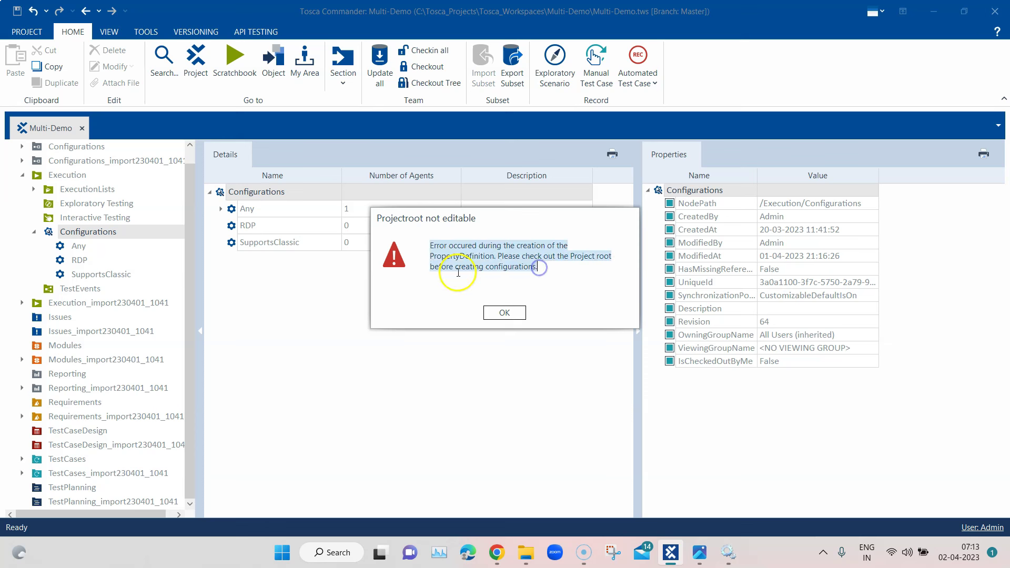
pyautogui.click(504, 314)
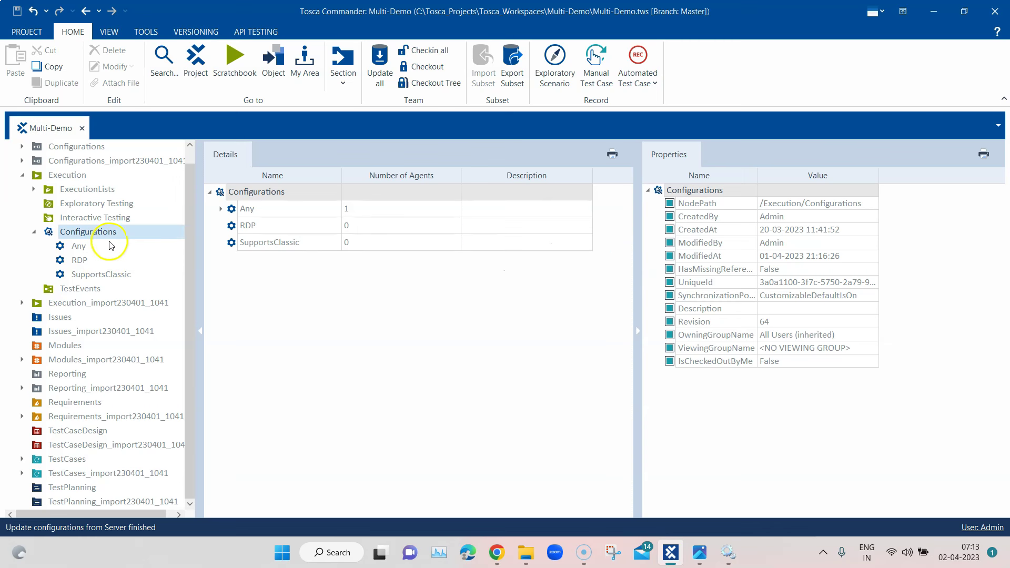
# Review the agent under Any and the Any, RDP and SupportsClassic properties, then select TestEvents
pyautogui.click(220, 209)
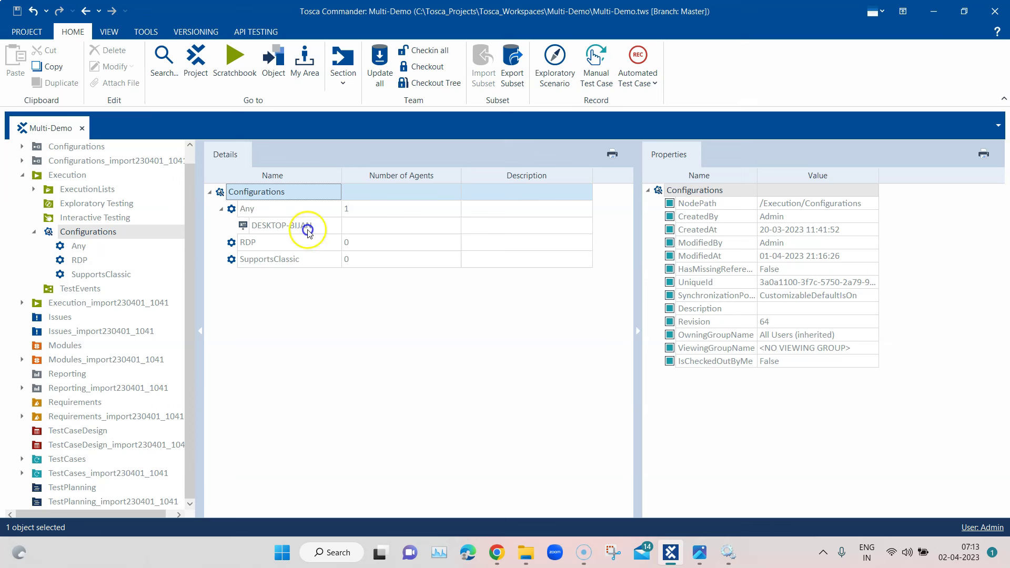
pyautogui.click(517, 285)
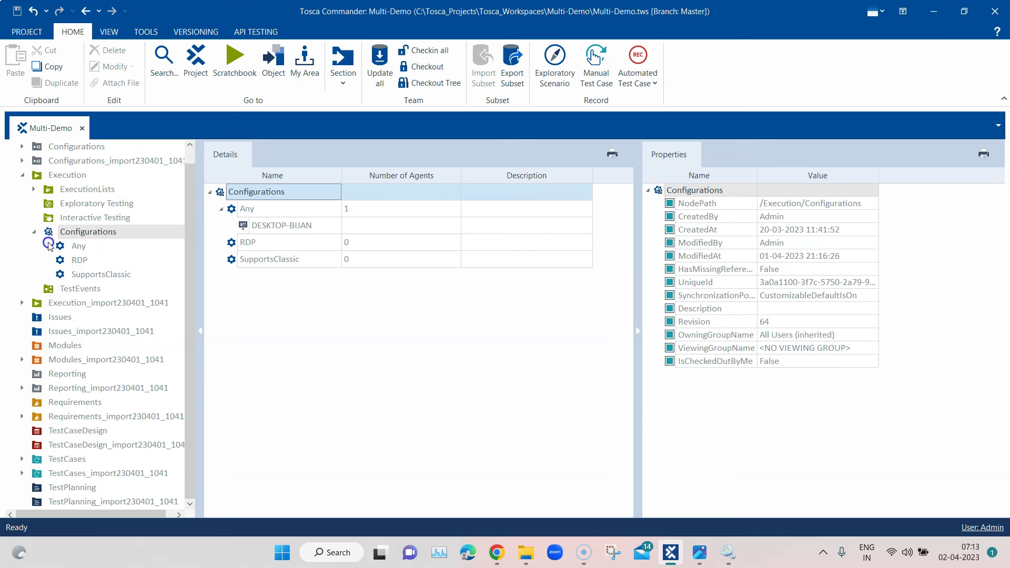
pyautogui.click(241, 210)
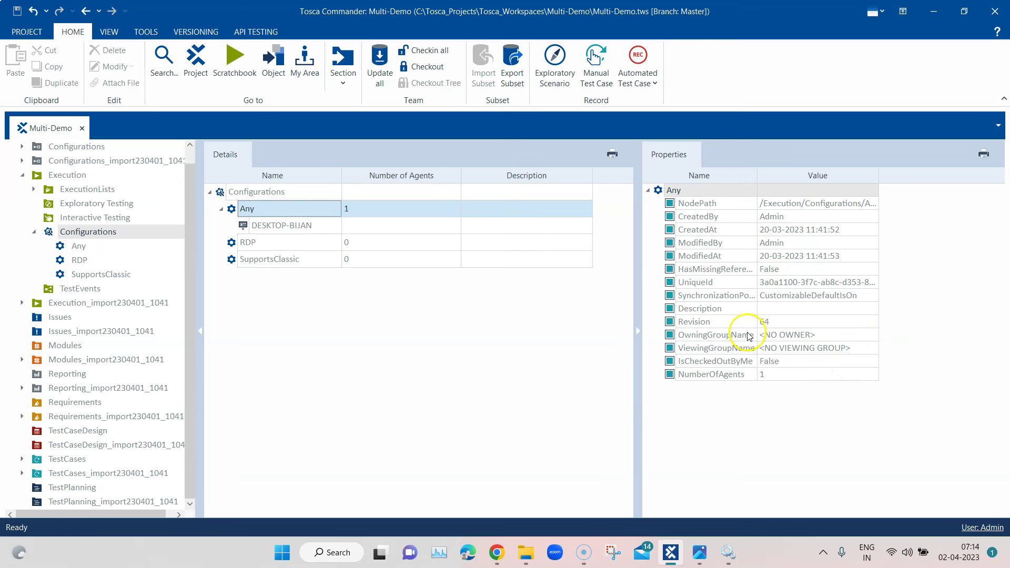
pyautogui.click(248, 244)
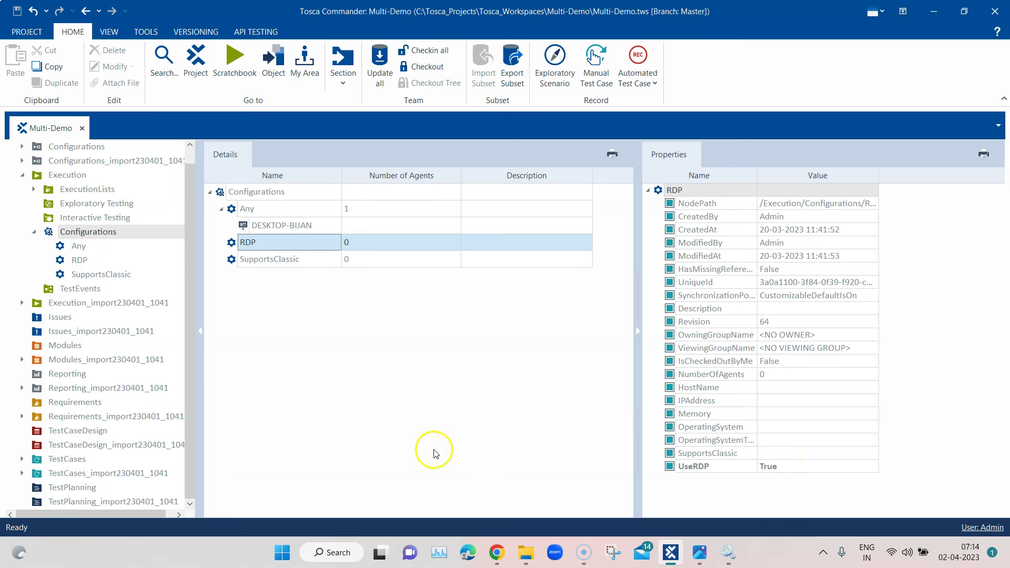
pyautogui.click(257, 261)
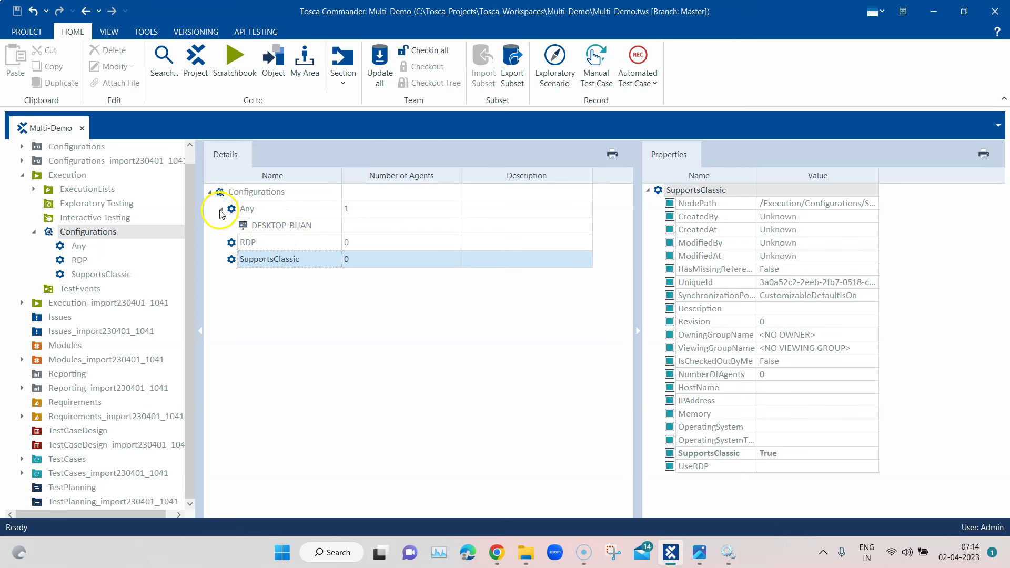
pyautogui.click(221, 208)
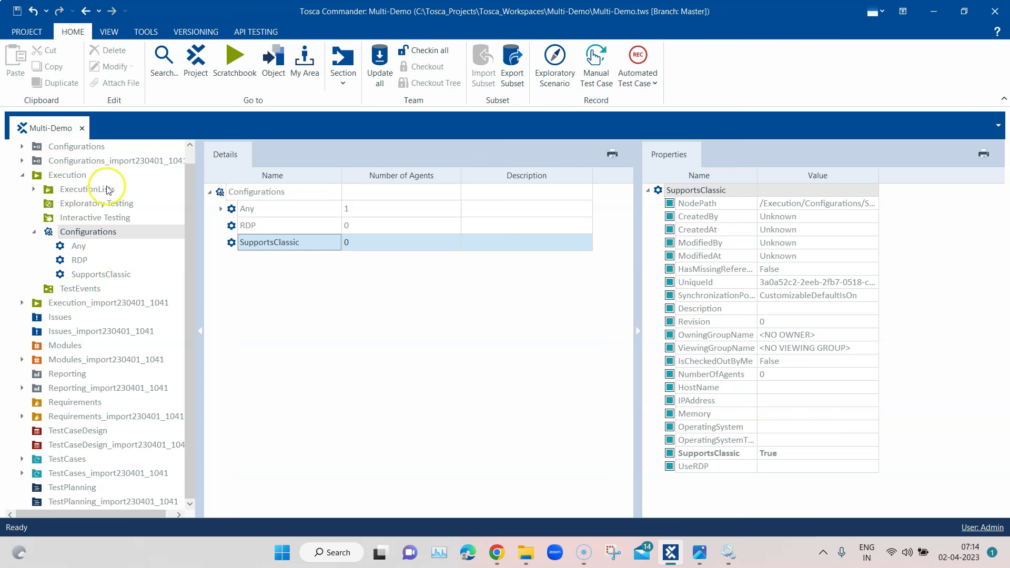
pyautogui.click(90, 288)
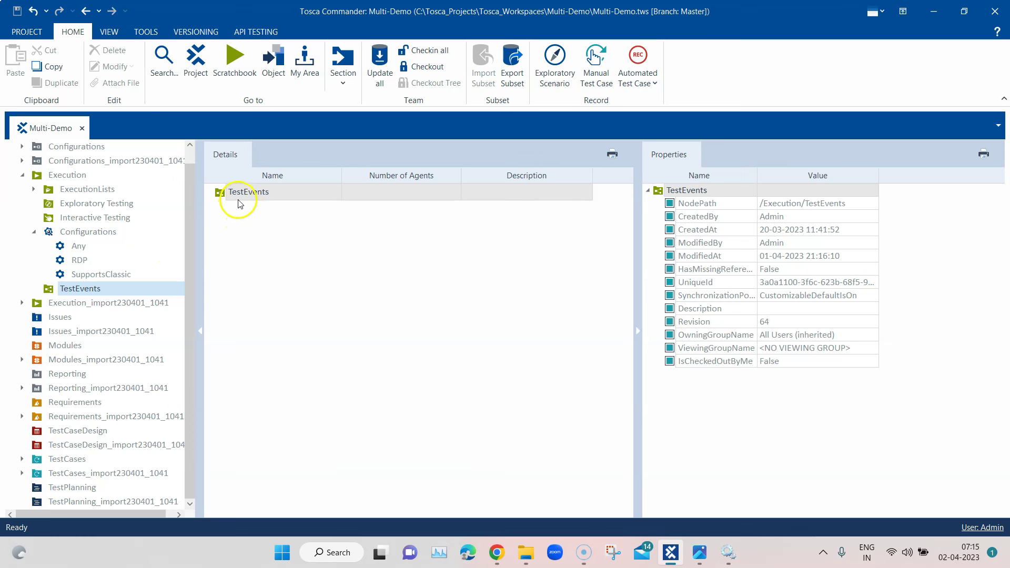
# Check out the TestEvents folder and create a new test event in it
pyautogui.click(34, 232)
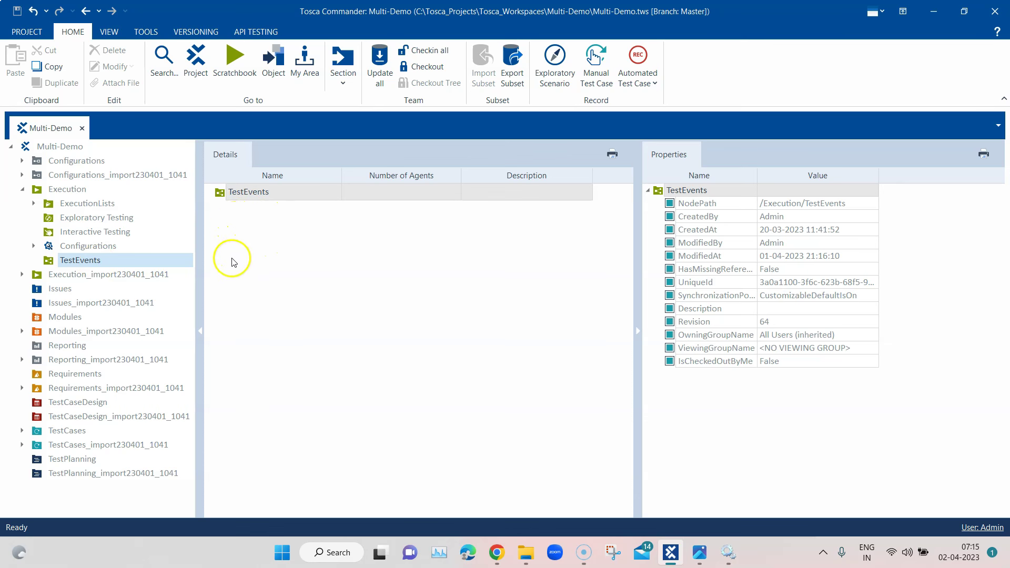
pyautogui.rightClick(94, 262)
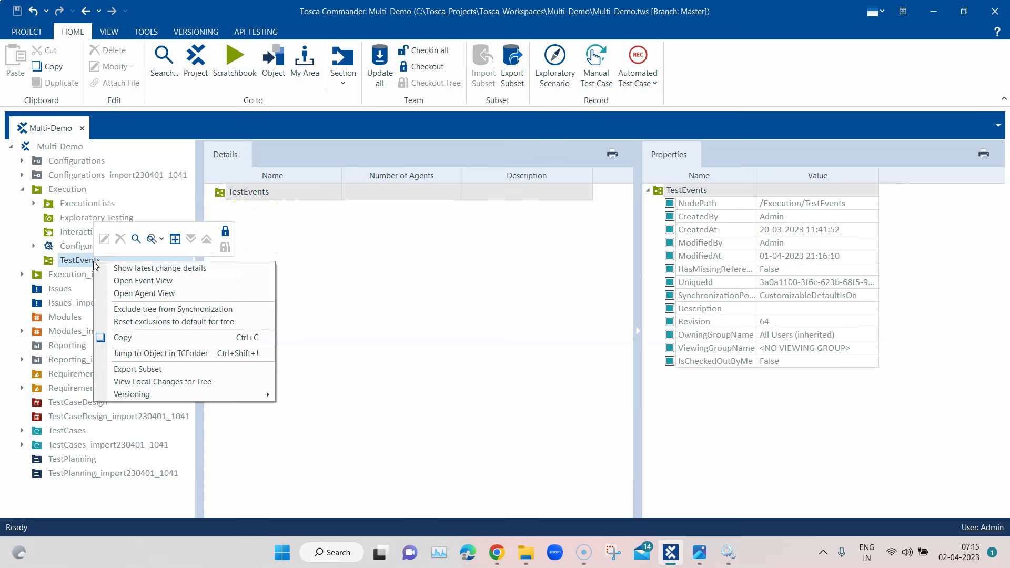
pyautogui.click(225, 235)
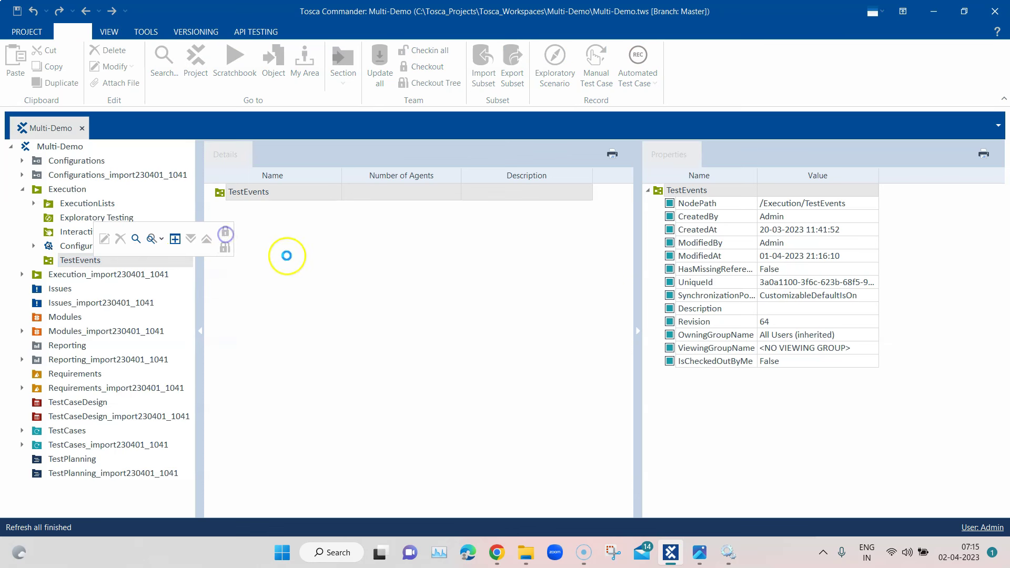
pyautogui.rightClick(104, 261)
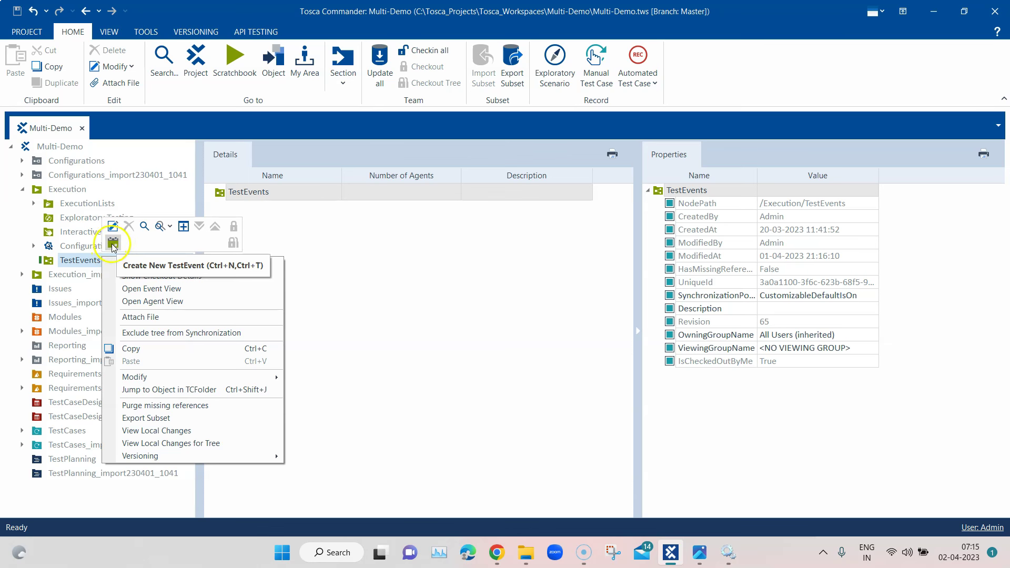
pyautogui.click(113, 243)
# Name the new test event 'DEX Event' and assign the Any configuration to it
pyautogui.click(152, 274)
pyautogui.doubleClick(98, 274)
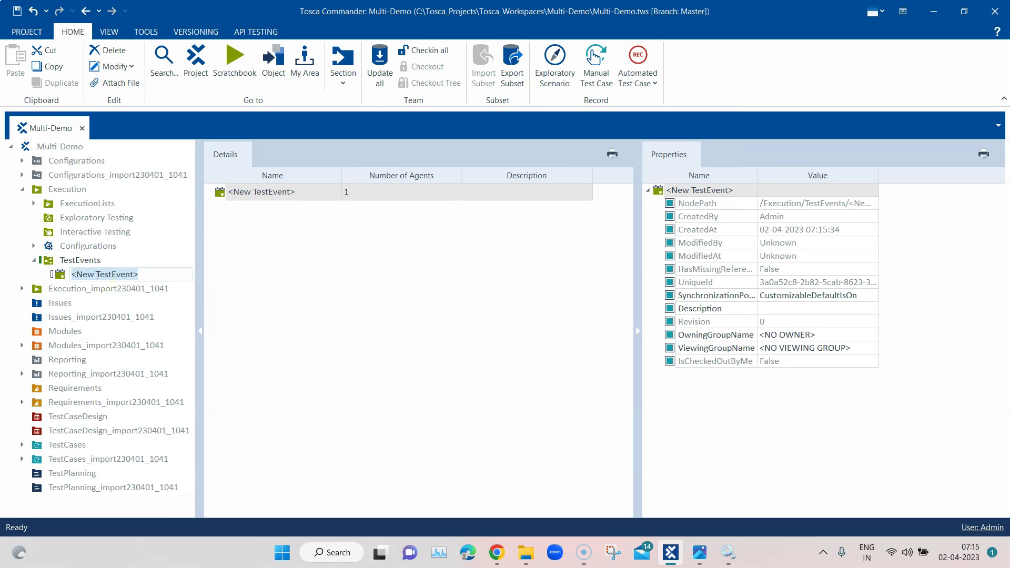
pyautogui.write('DEX Exe')
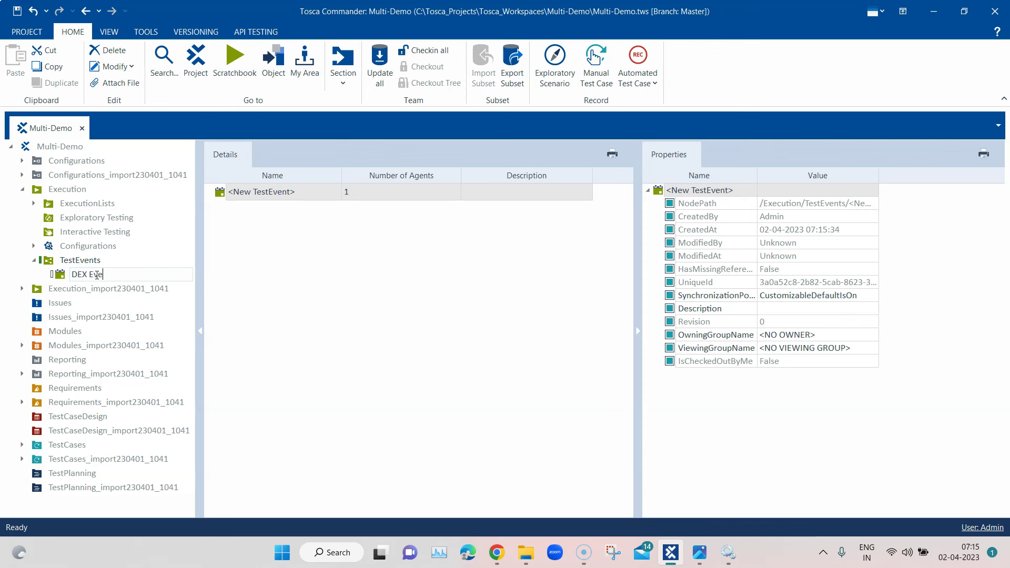
pyautogui.click(263, 275)
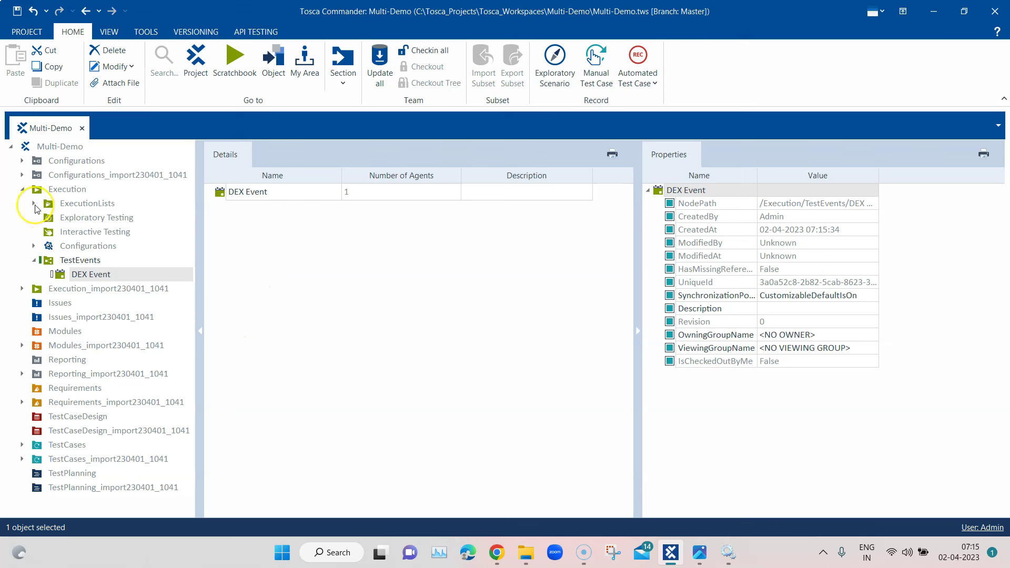
pyautogui.click(33, 245)
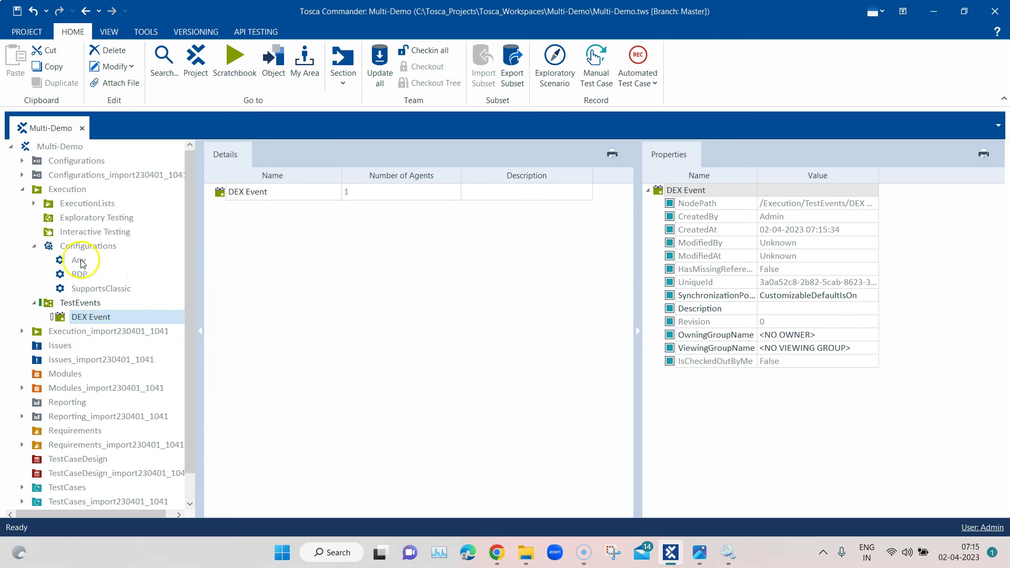
pyautogui.moveTo(79, 260); pyautogui.dragTo(237, 195)
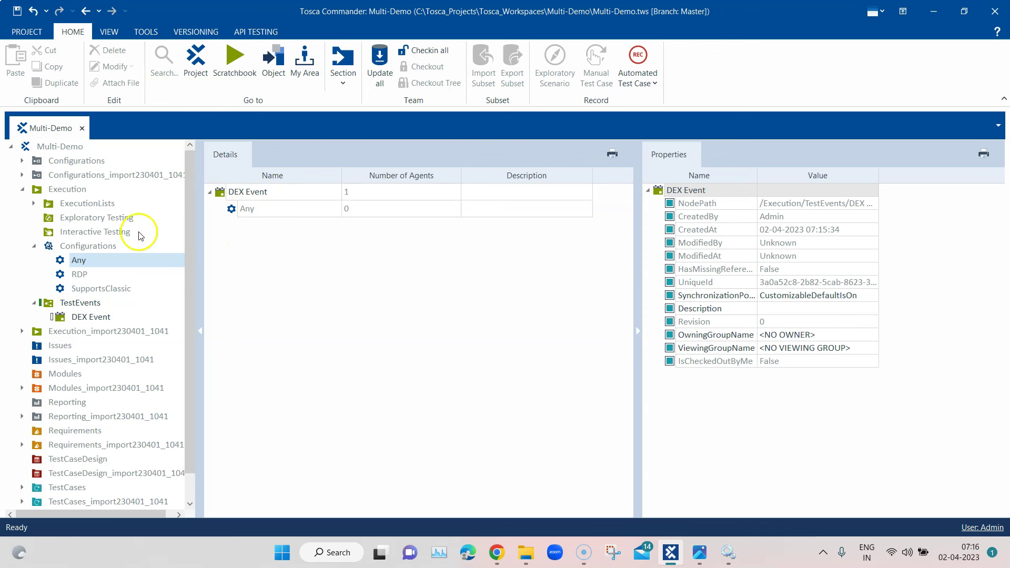
# Expand ExecutionLists and inspect the DEX Test execution list and its Google entry
pyautogui.click(34, 204)
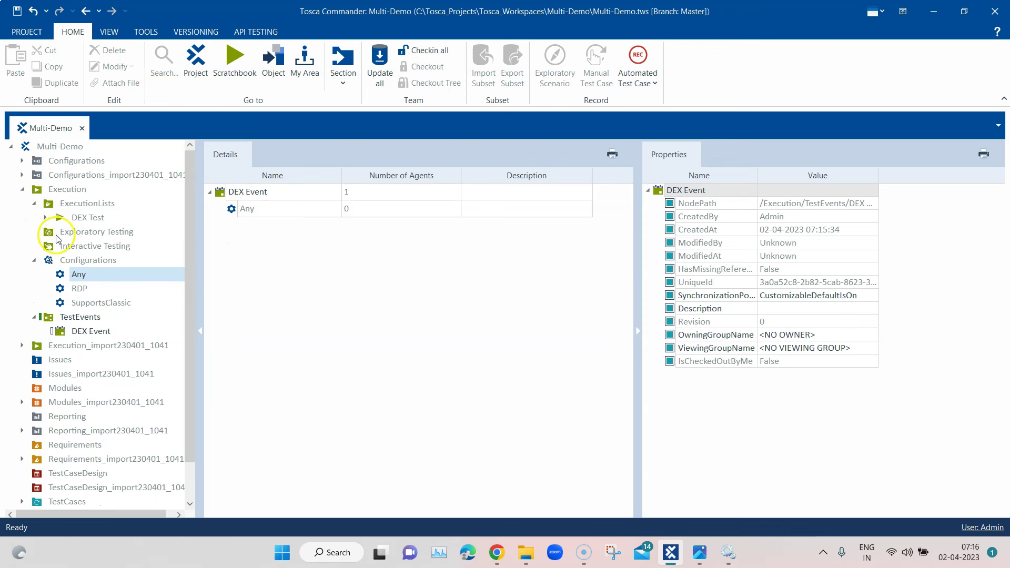
pyautogui.click(47, 217)
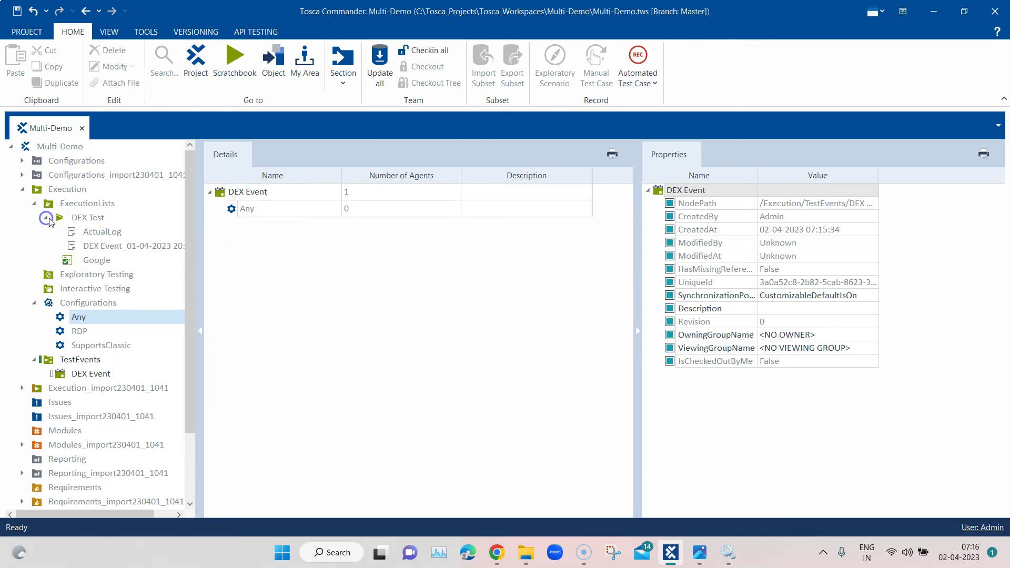
pyautogui.click(86, 218)
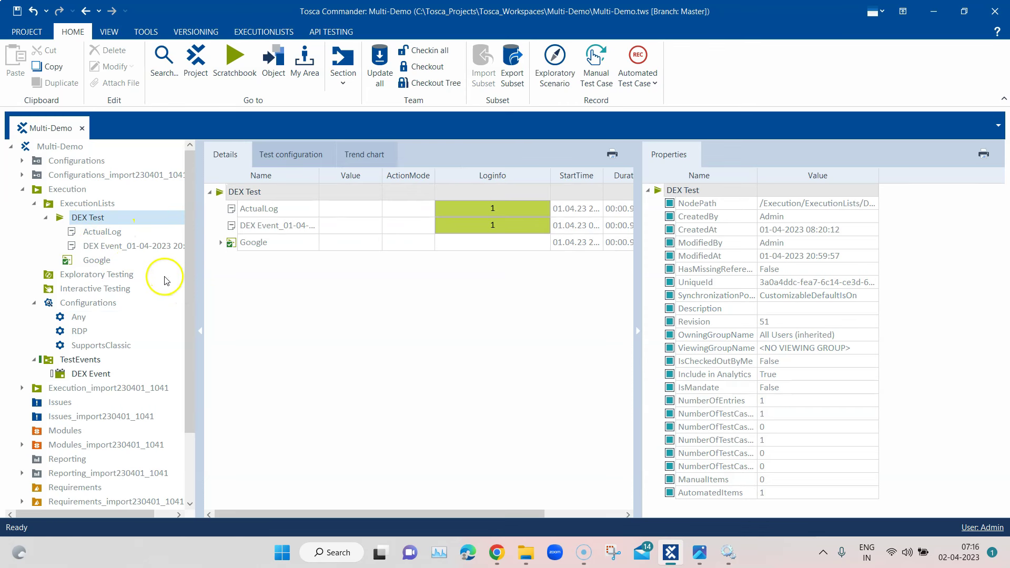
pyautogui.click(221, 243)
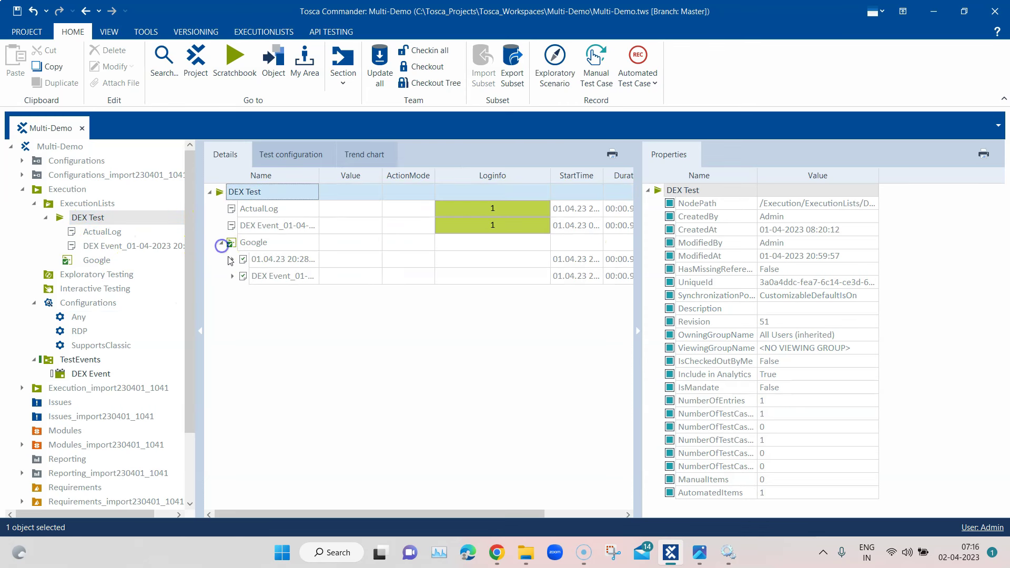
pyautogui.click(221, 243)
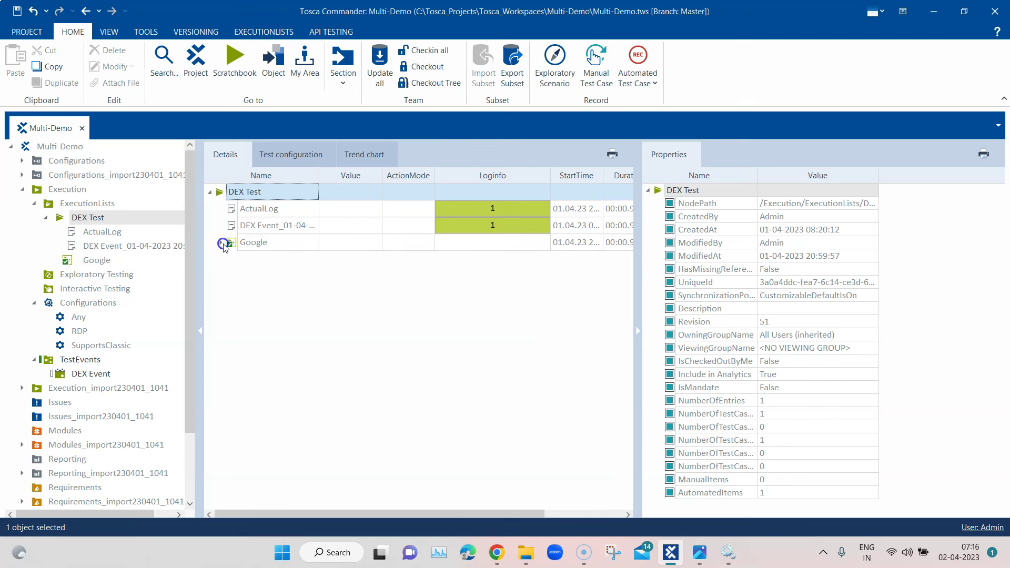
# Inspect the Google test case's OpenUrl step, then return to the DEX Test list
pyautogui.rightClick(249, 247)
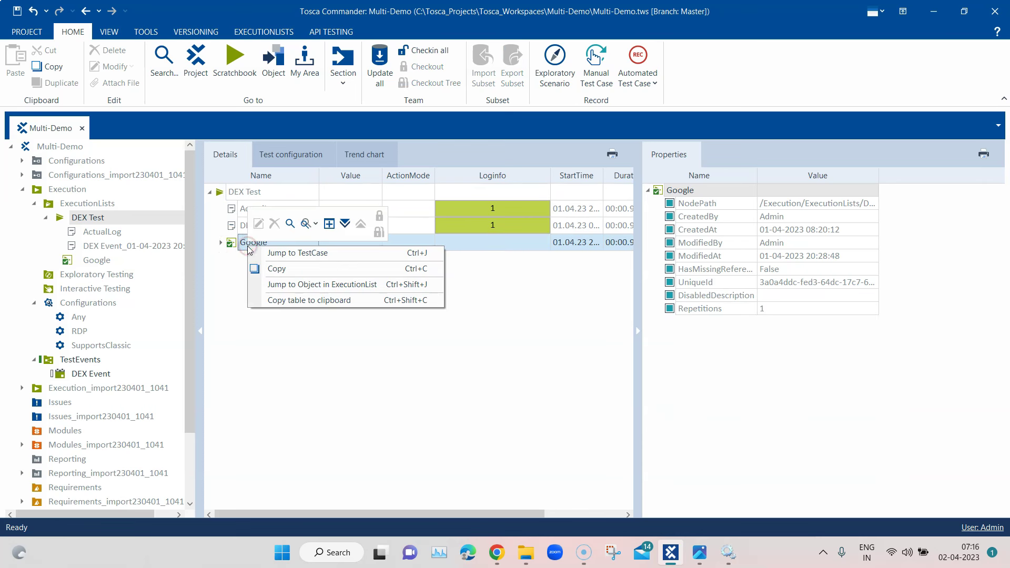
pyautogui.click(276, 255)
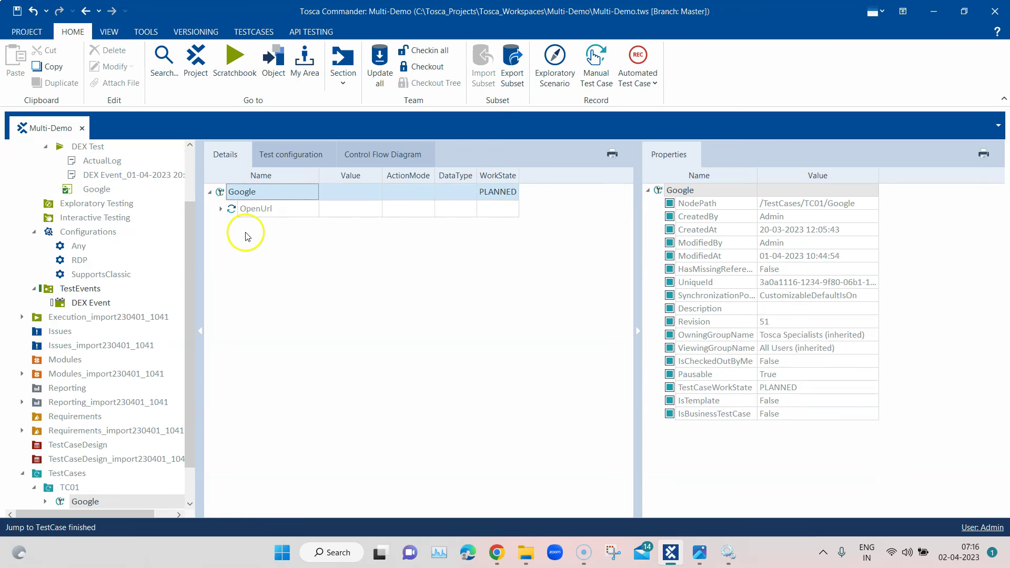
pyautogui.click(219, 209)
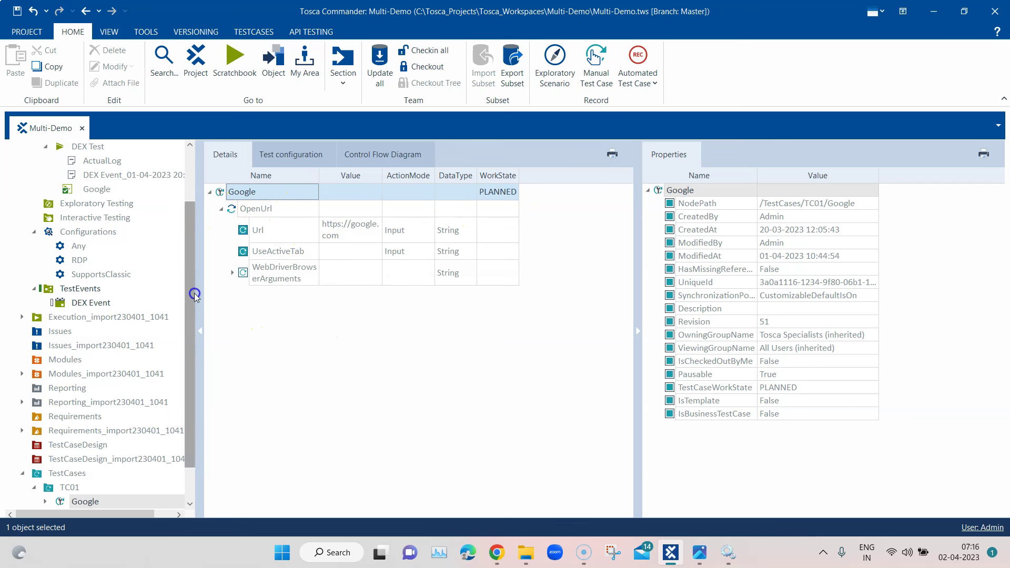
pyautogui.moveTo(195, 296); pyautogui.dragTo(193, 247)
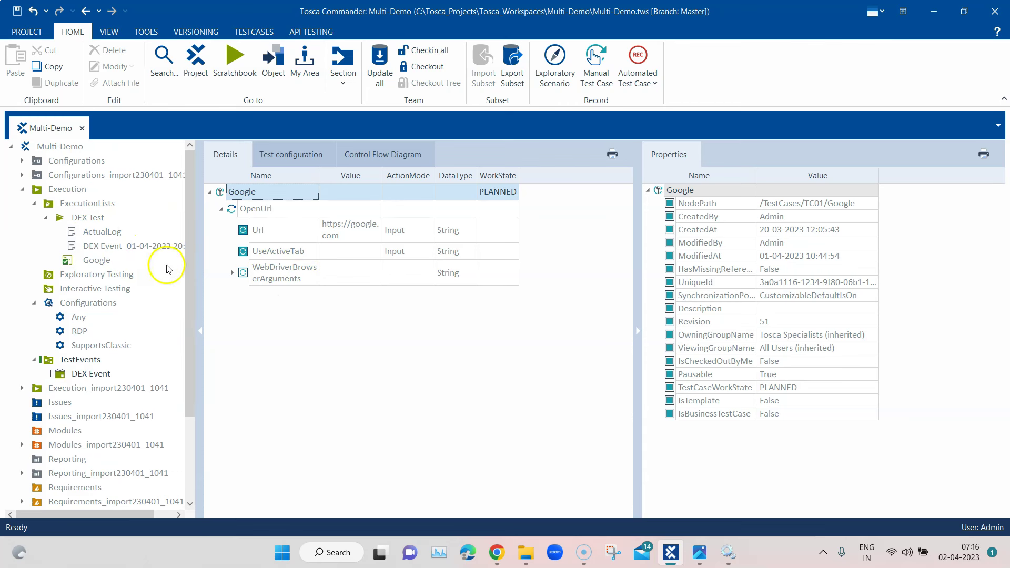
pyautogui.click(100, 261)
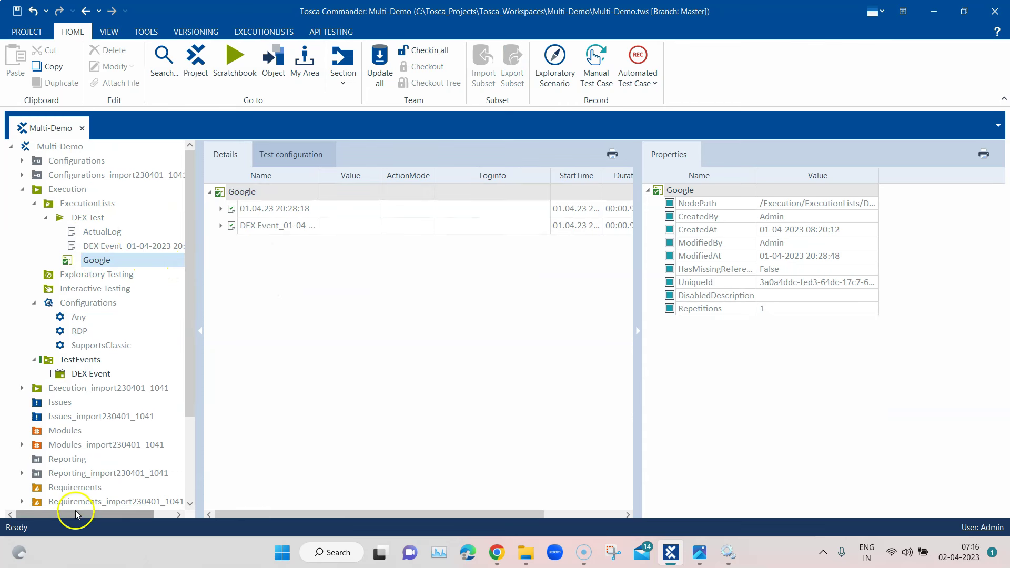
pyautogui.click(45, 219)
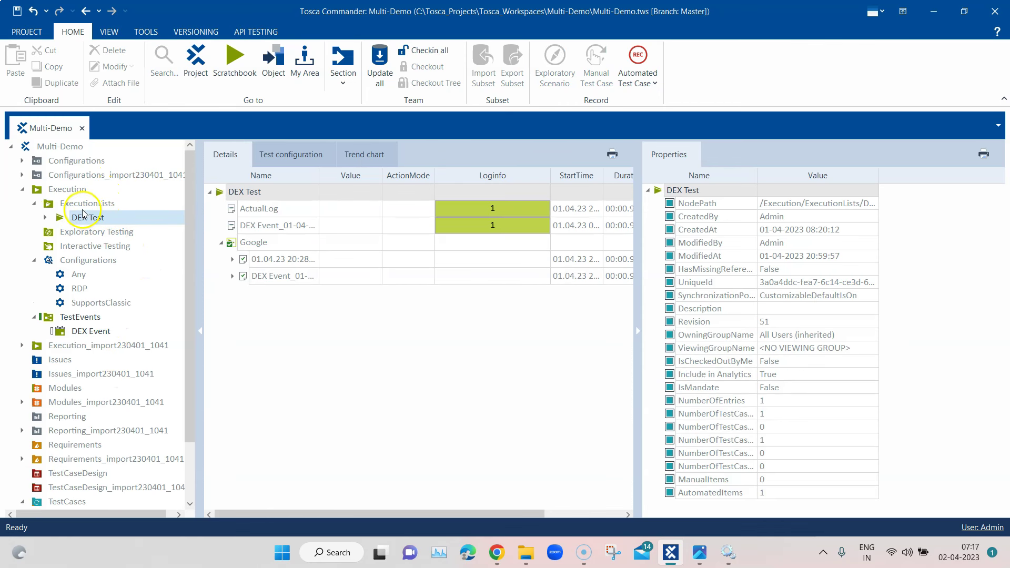
# Drag DEX Test onto the DEX Event's Any configuration
pyautogui.click(90, 330)
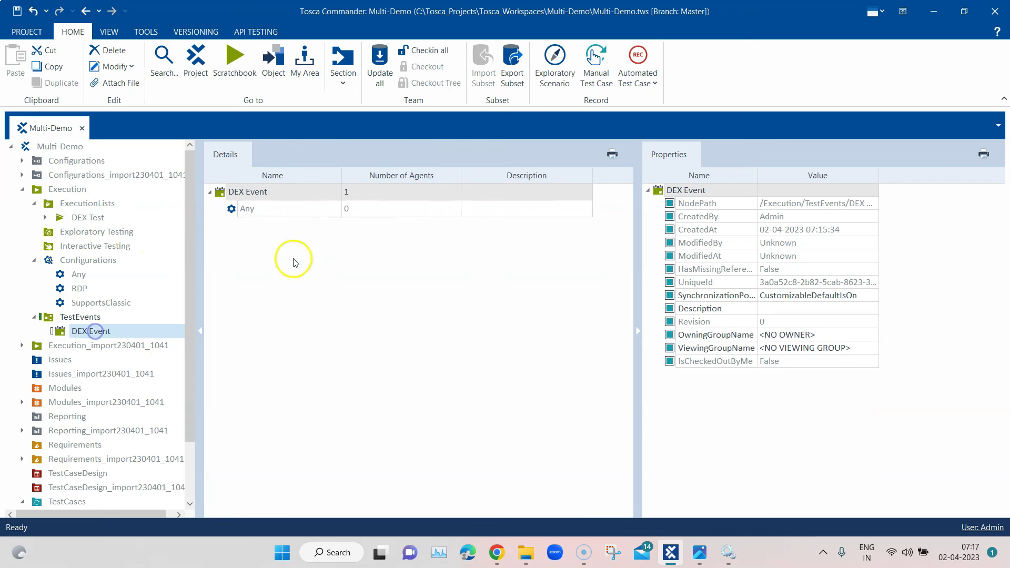
pyautogui.moveTo(82, 225); pyautogui.dragTo(232, 209)
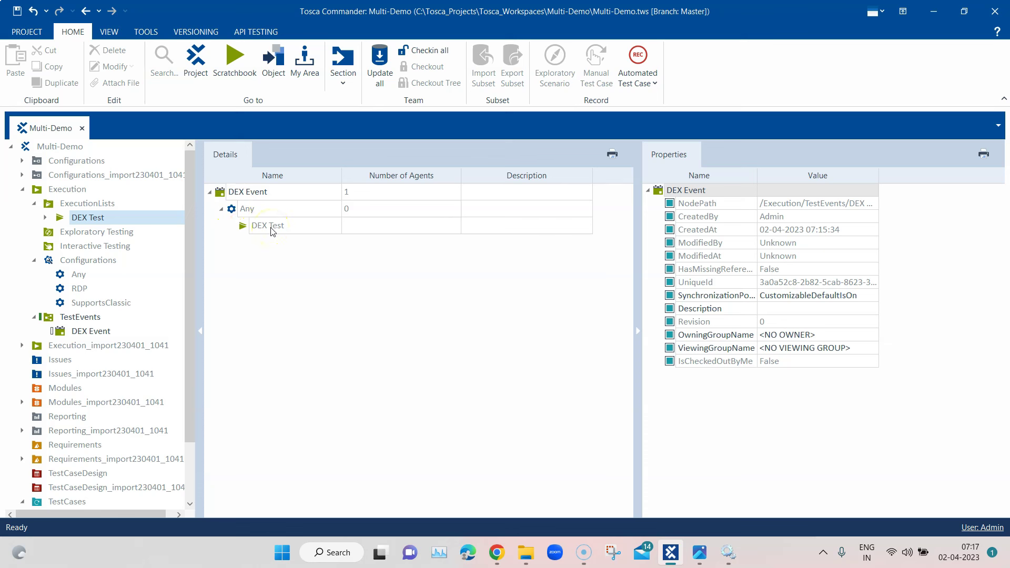
pyautogui.rightClick(85, 205)
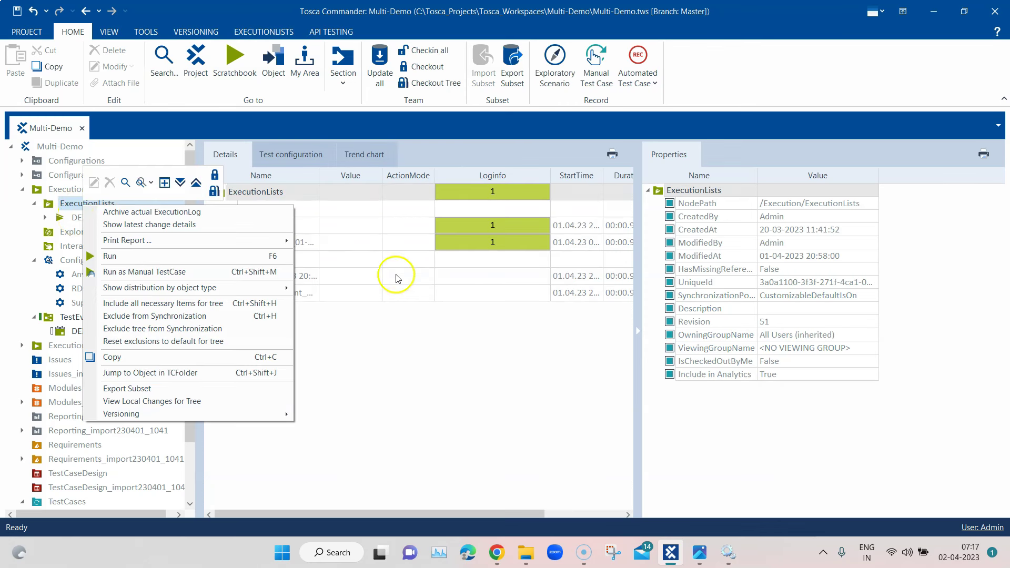
pyautogui.click(375, 370)
pyautogui.click(233, 259)
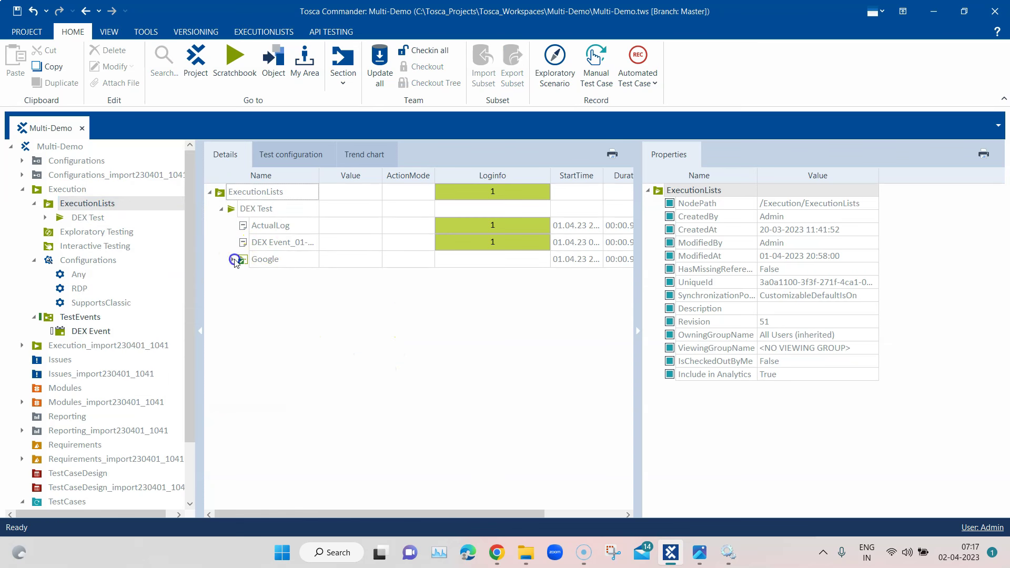
pyautogui.click(221, 209)
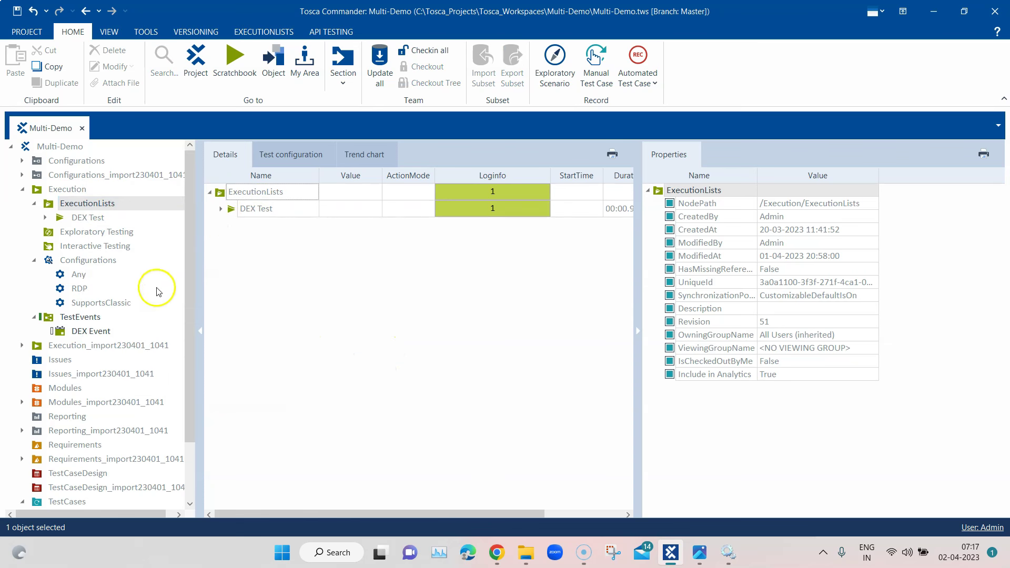
pyautogui.click(90, 332)
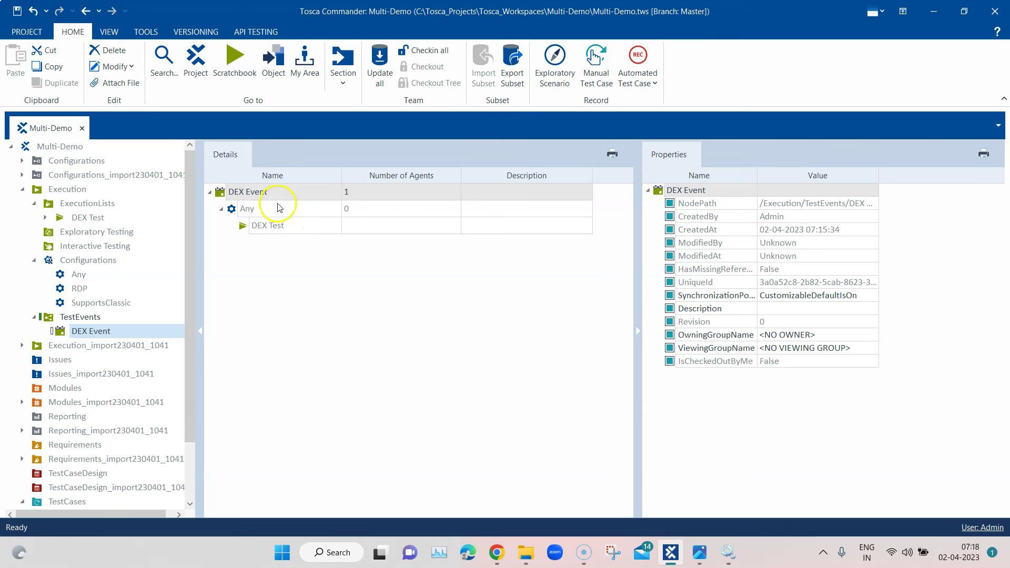
# Execute the DEX Event now and bring up the browser's Agent View page
pyautogui.click(823, 553)
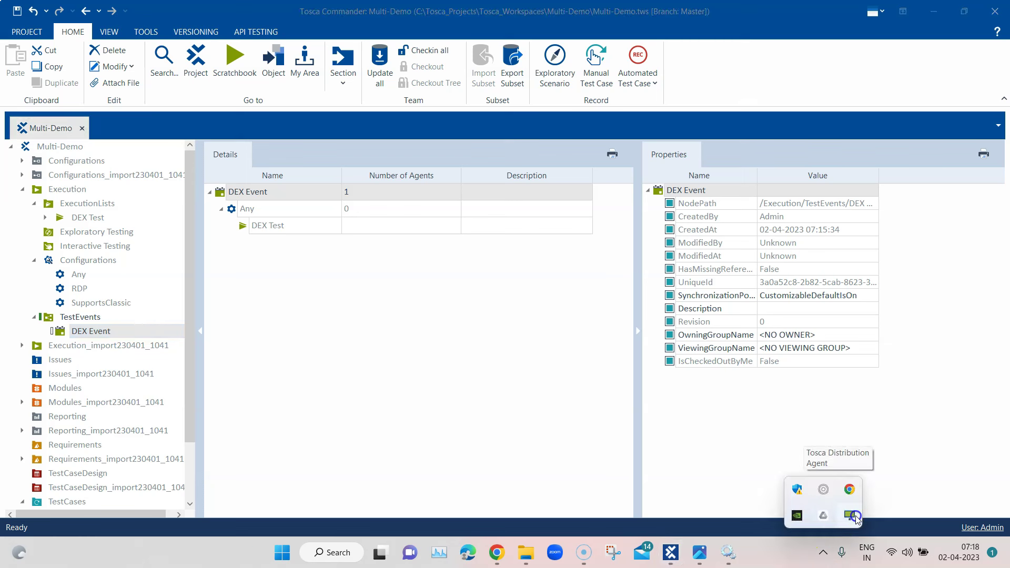
pyautogui.click(482, 365)
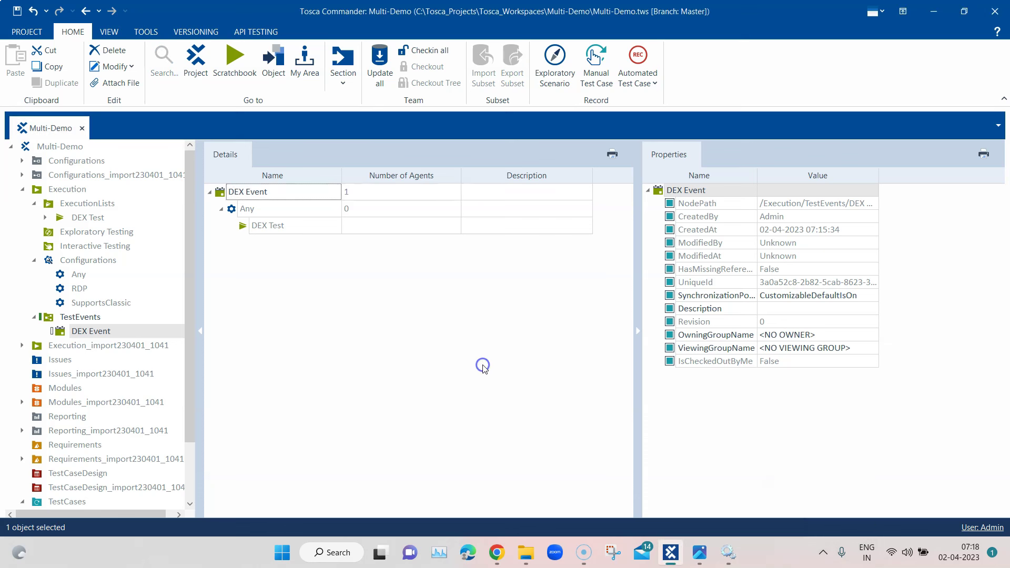
pyautogui.rightClick(254, 195)
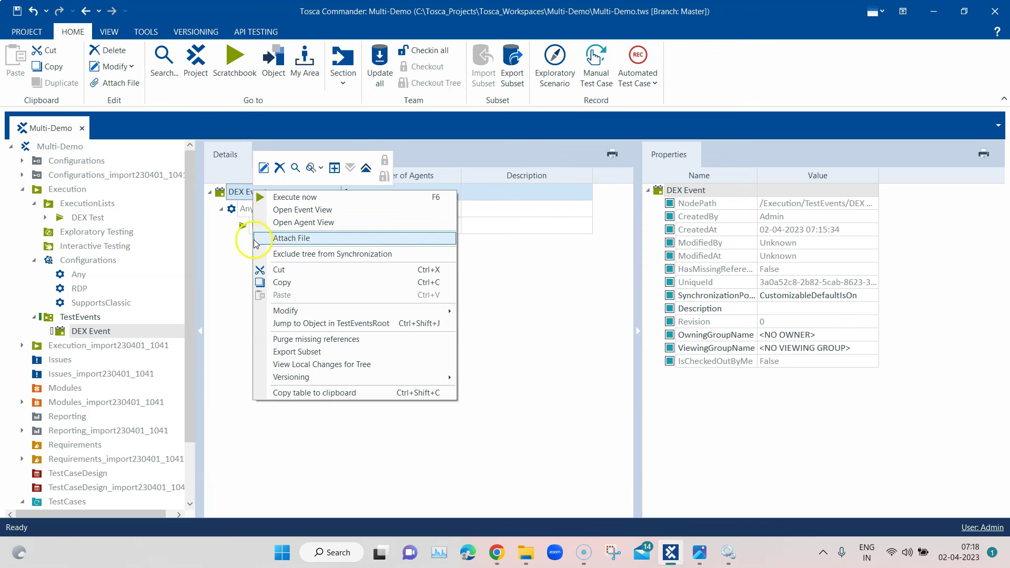
pyautogui.rightClick(141, 328)
pyautogui.click(170, 337)
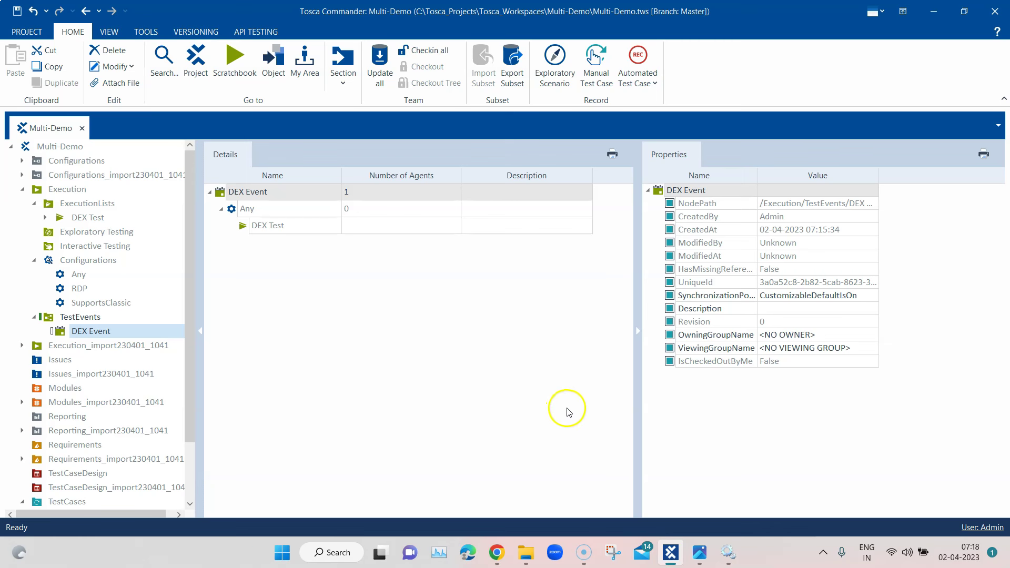
pyautogui.moveTo(496, 552)
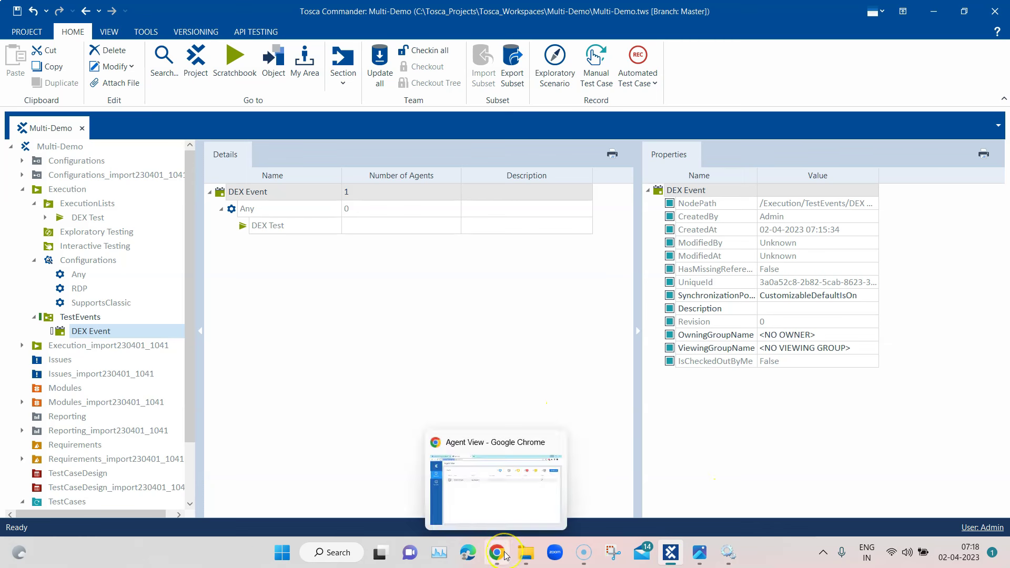
pyautogui.click(525, 470)
# Inspect the DEX Event run in Event View: 1 Canceled, automation objects could not be retrieved
pyautogui.click(32, 218)
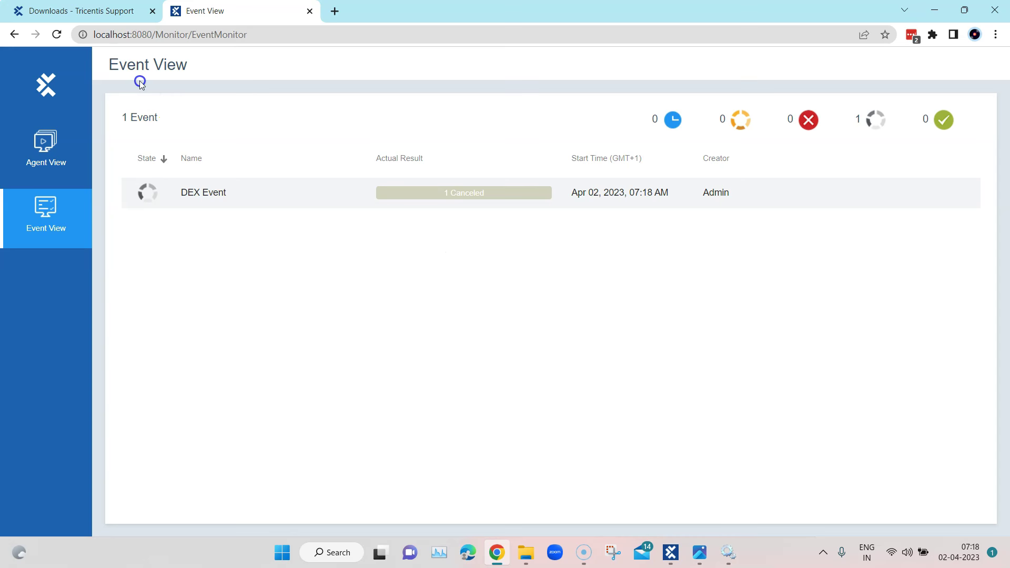
pyautogui.click(573, 207)
pyautogui.click(469, 197)
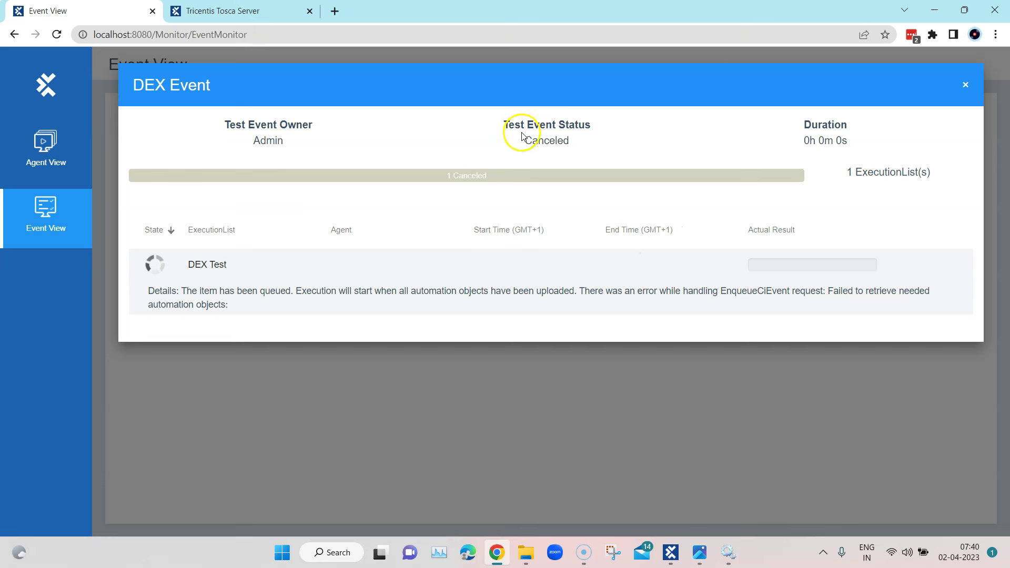
pyautogui.moveTo(509, 125); pyautogui.dragTo(525, 140)
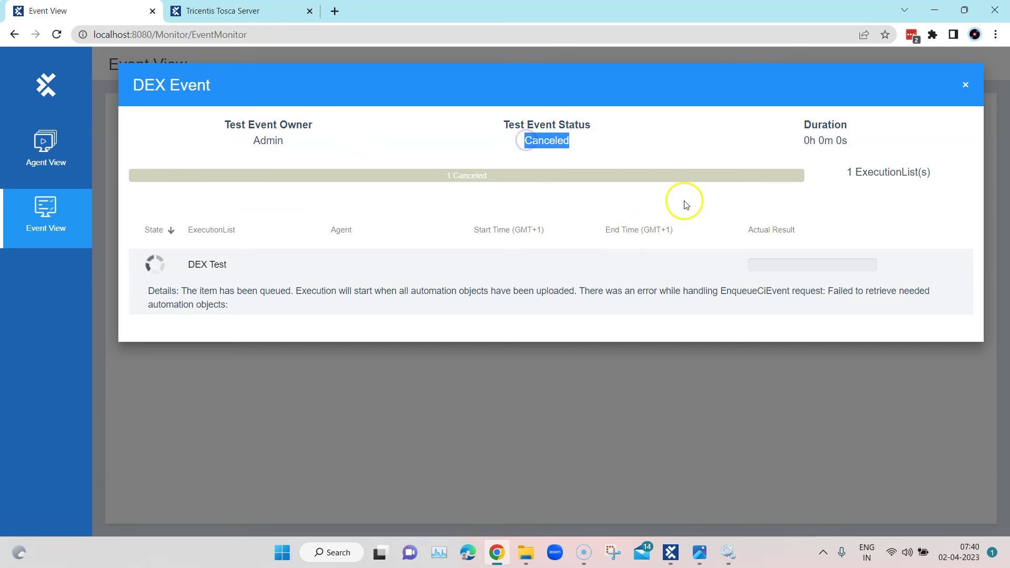
pyautogui.moveTo(149, 290); pyautogui.dragTo(255, 304)
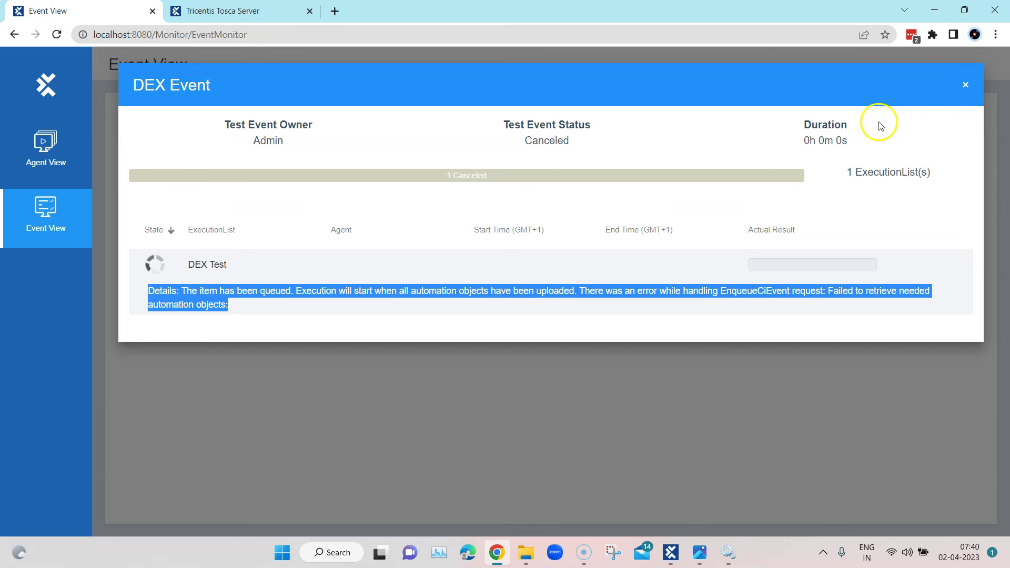
pyautogui.click(965, 88)
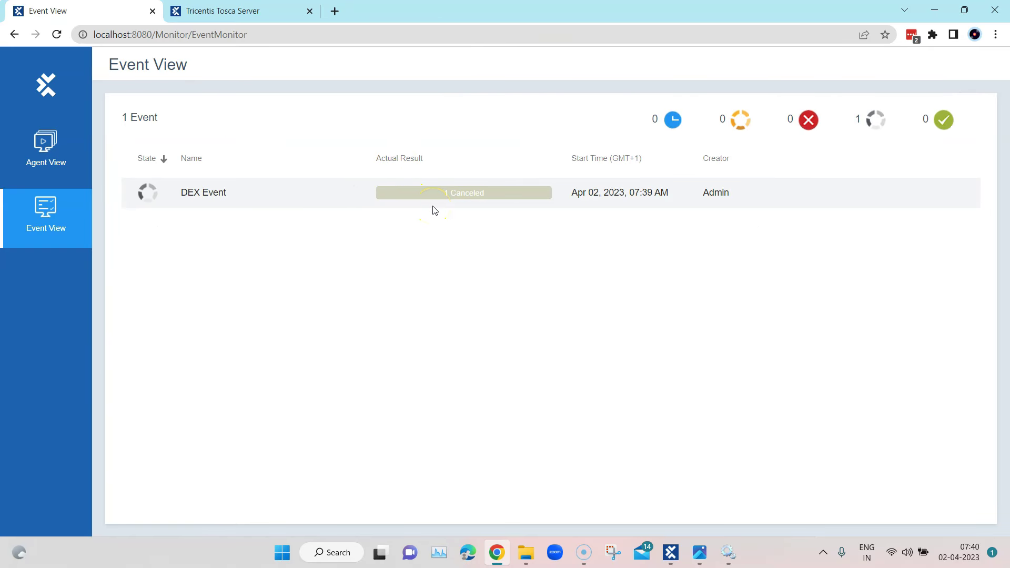
pyautogui.click(453, 194)
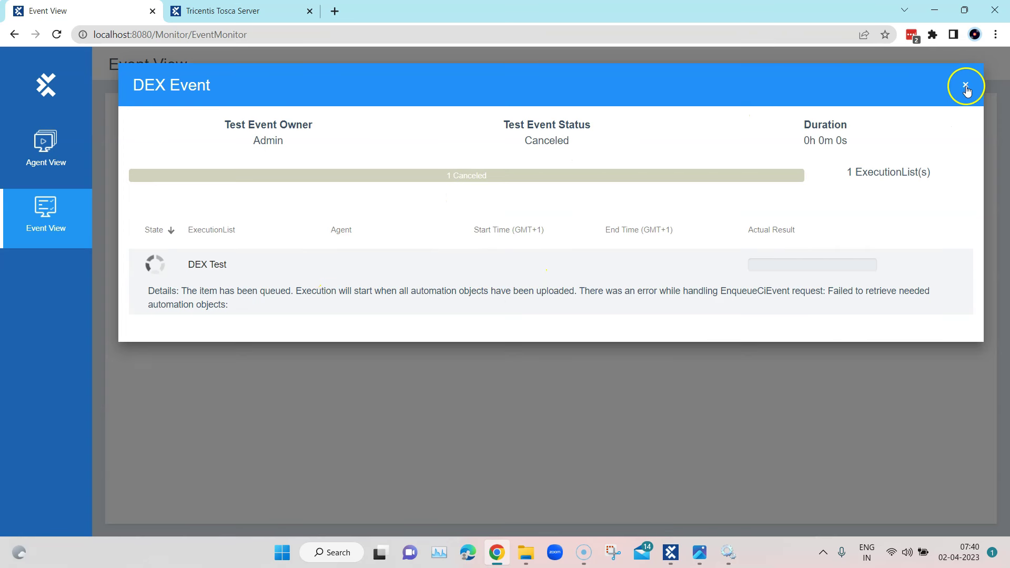
pyautogui.click(965, 85)
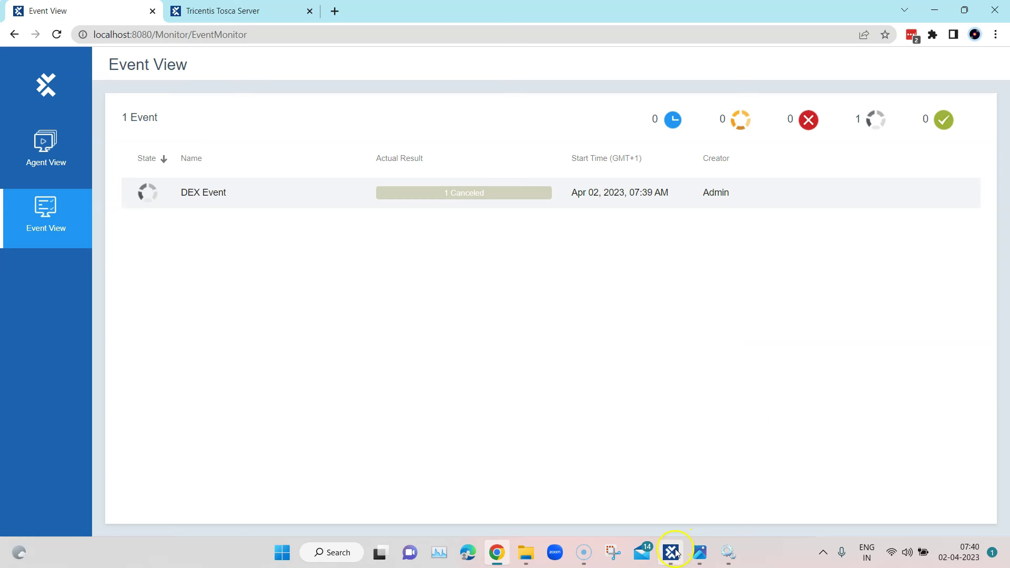
# Select the DEX Event under TestEvents and check in all changes
pyautogui.moveTo(676, 556)
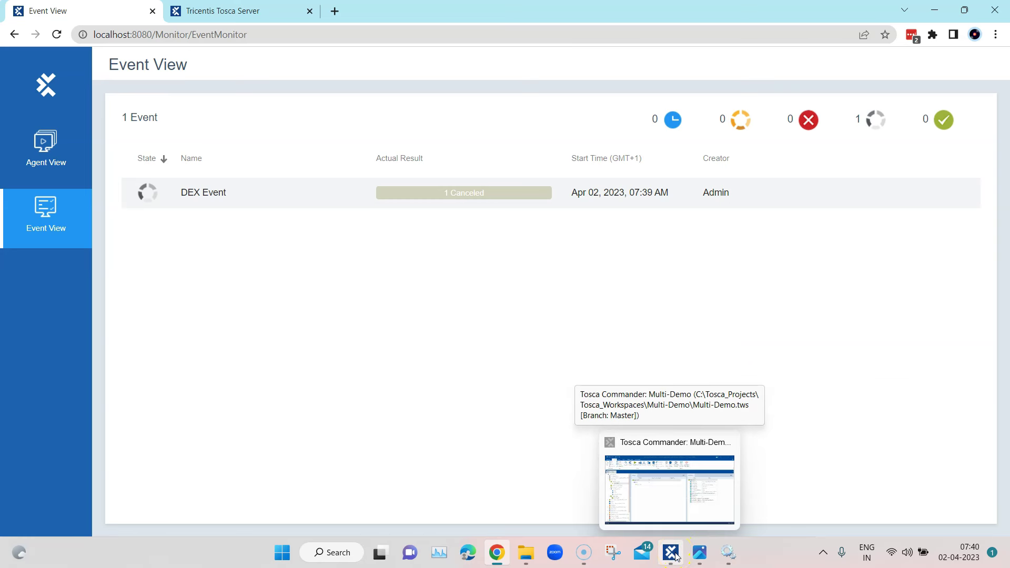
pyautogui.click(675, 556)
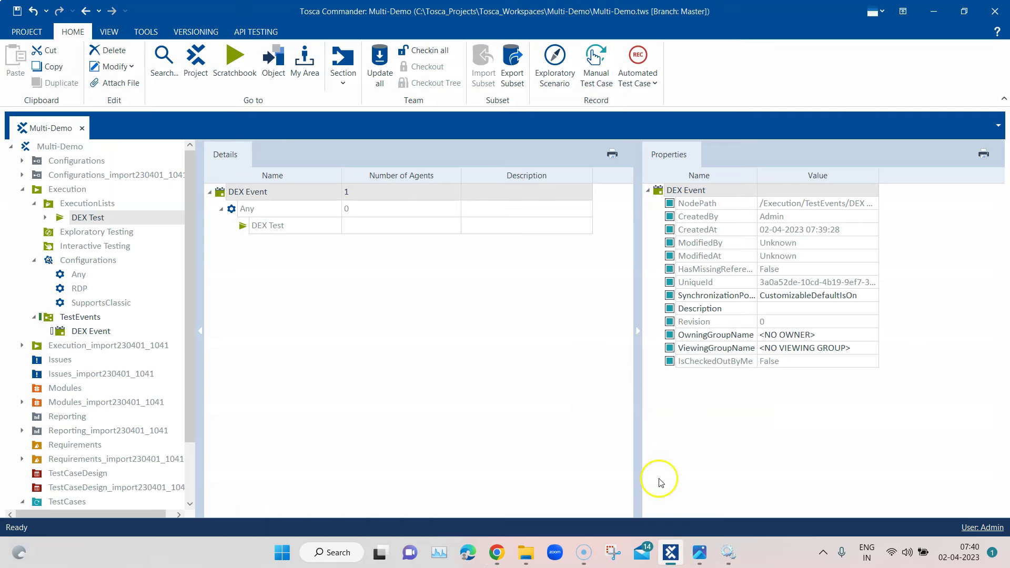
pyautogui.click(92, 318)
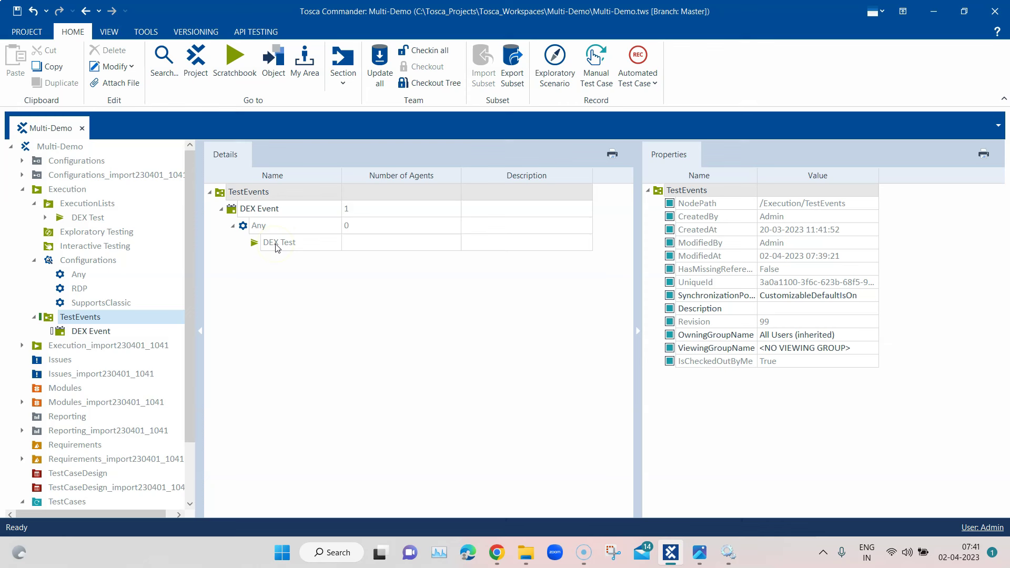
pyautogui.click(74, 334)
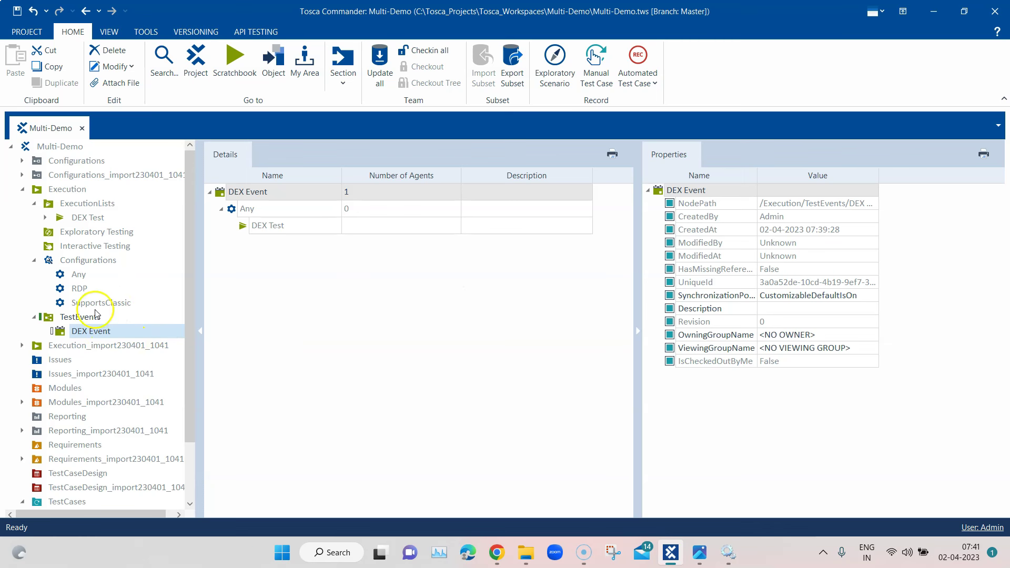
pyautogui.click(424, 53)
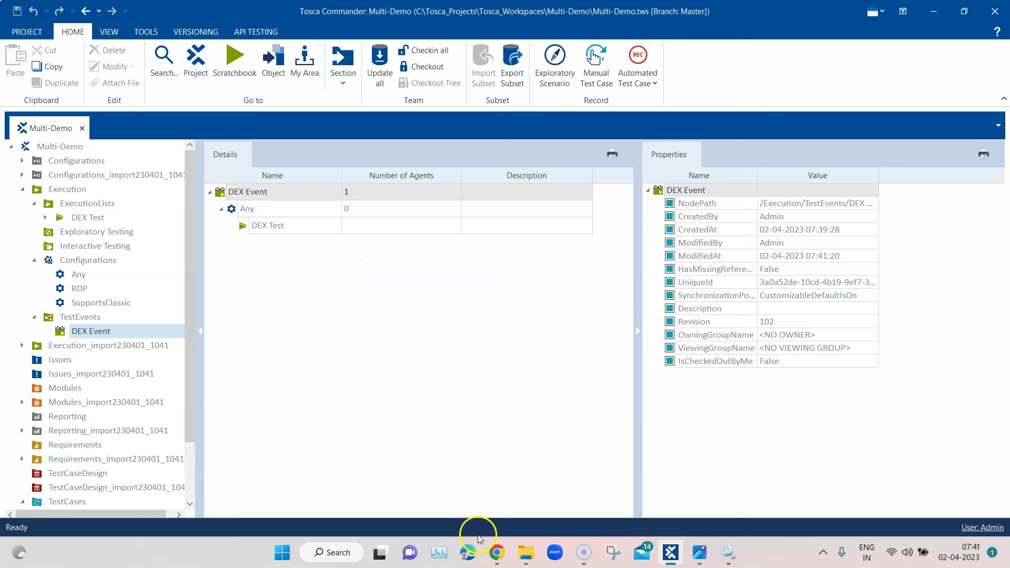
pyautogui.click(498, 546)
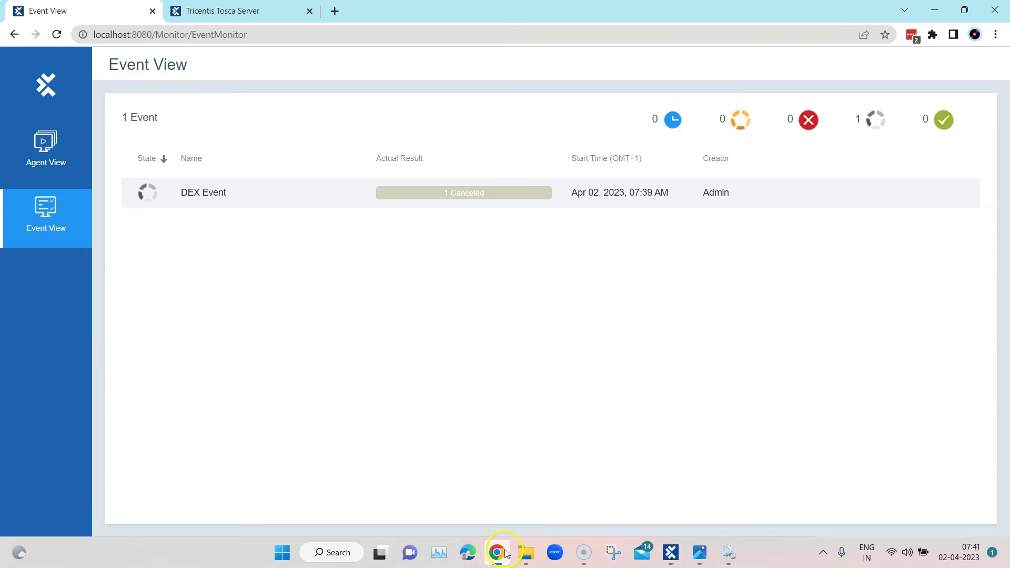
# Run the DEX Event again with Execute now from the Details pane
pyautogui.click(496, 551)
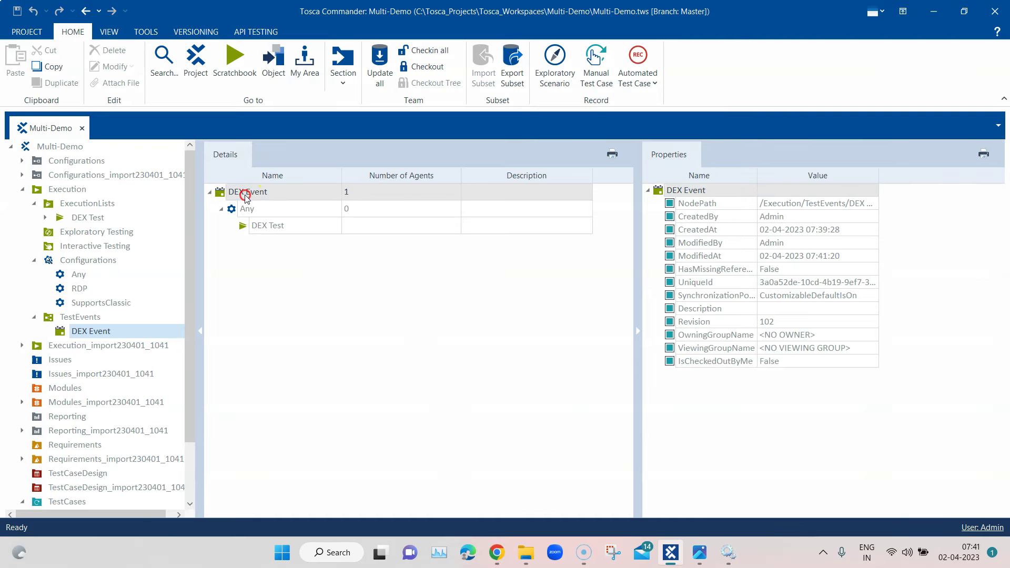
pyautogui.rightClick(245, 198)
pyautogui.click(262, 209)
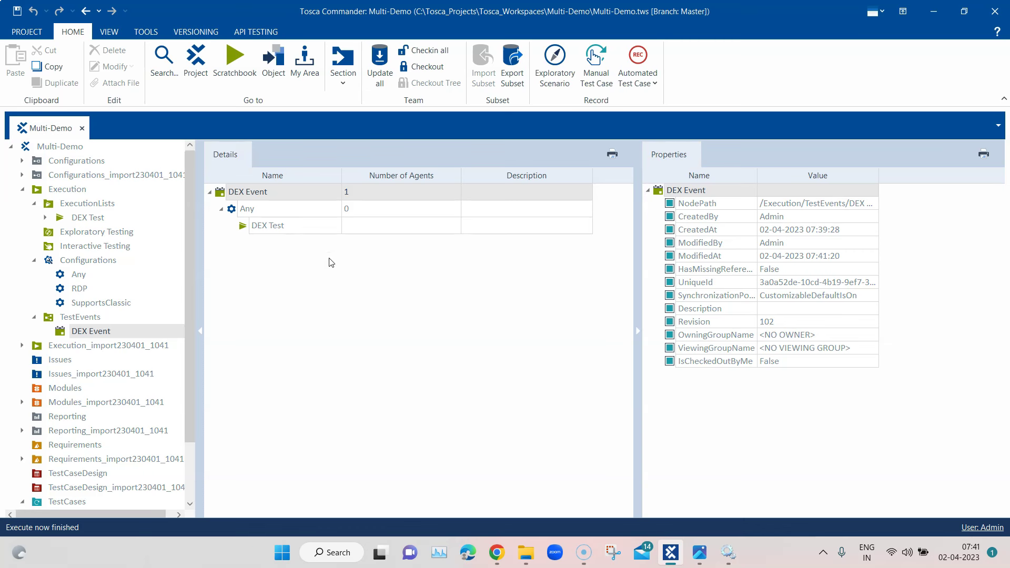
pyautogui.moveTo(500, 555)
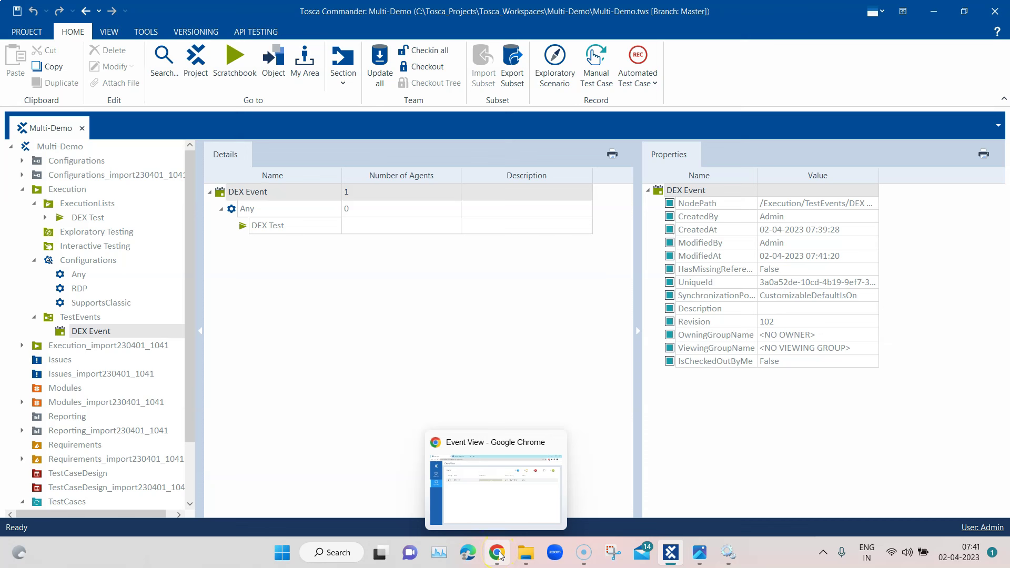
pyautogui.click(500, 555)
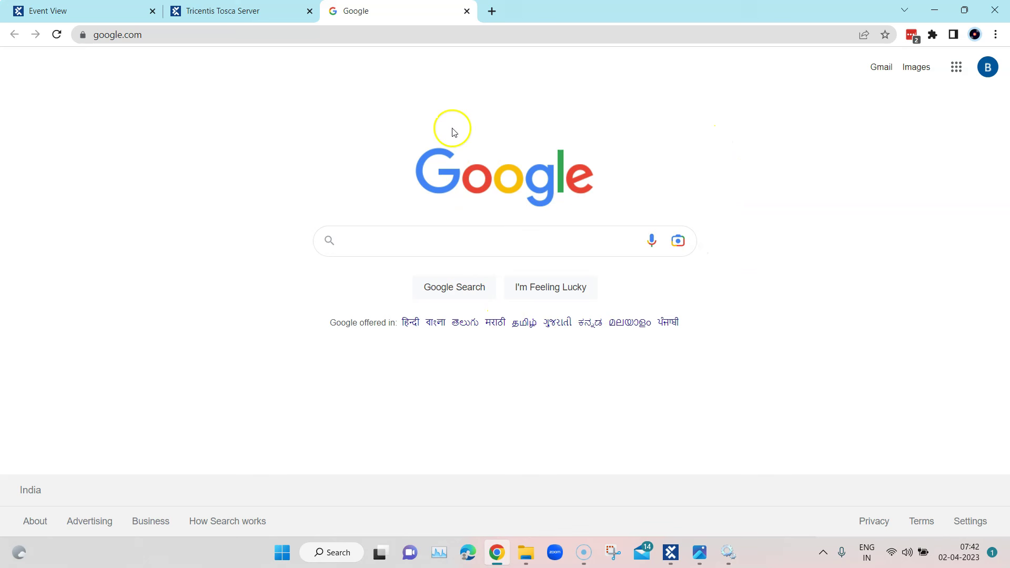
# Close the Google tab, confirm the DEX Event passed and the agent is idle, then minimize Chrome
pyautogui.click(467, 12)
pyautogui.click(56, 10)
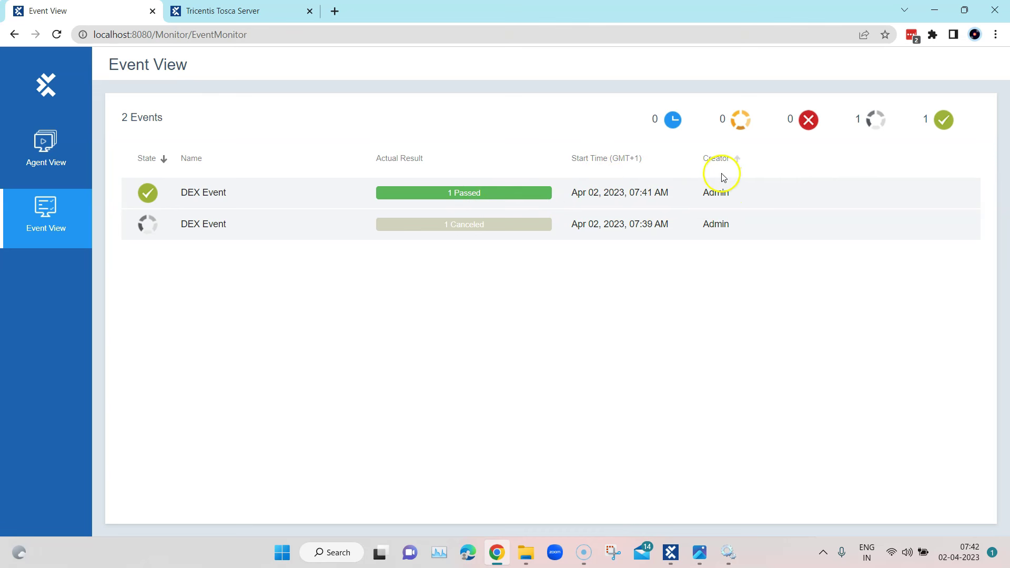
pyautogui.click(47, 149)
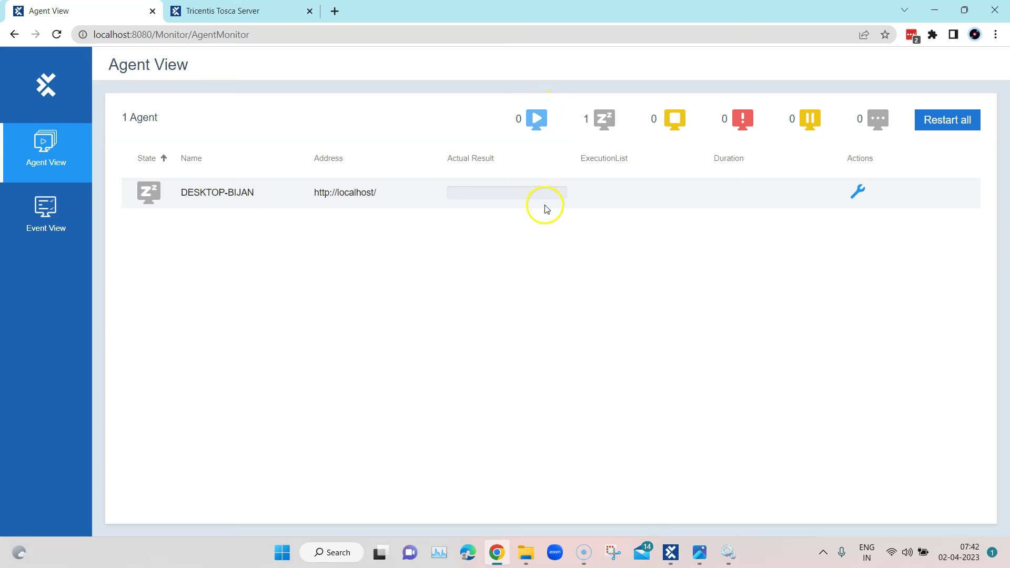
pyautogui.click(46, 212)
pyautogui.click(56, 168)
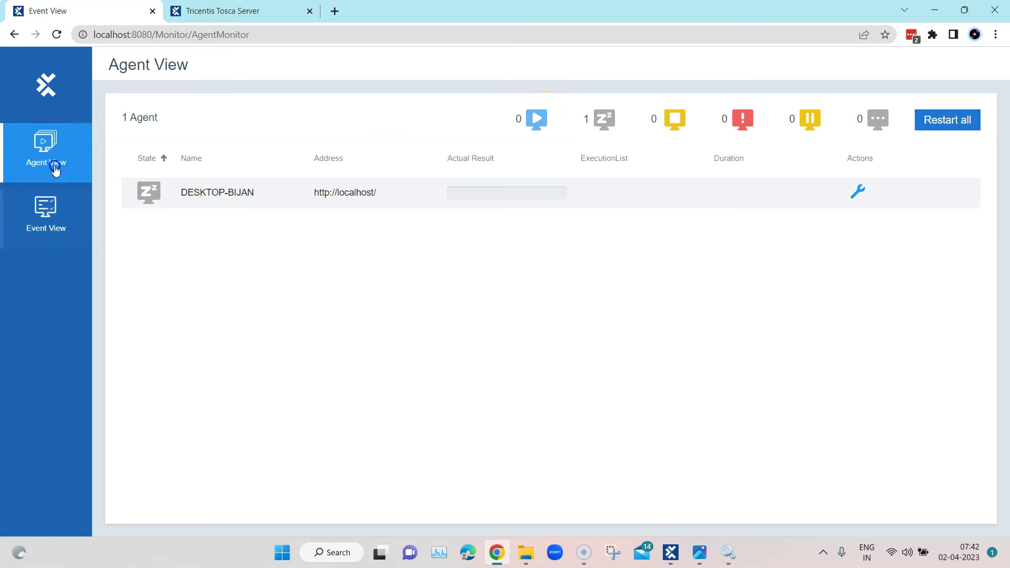
pyautogui.click(55, 213)
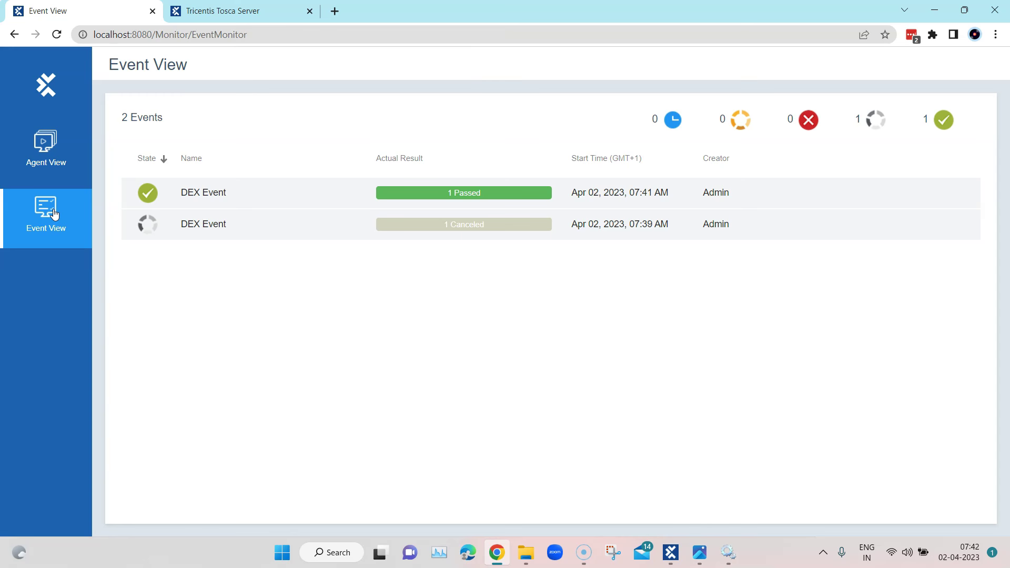
pyautogui.click(929, 16)
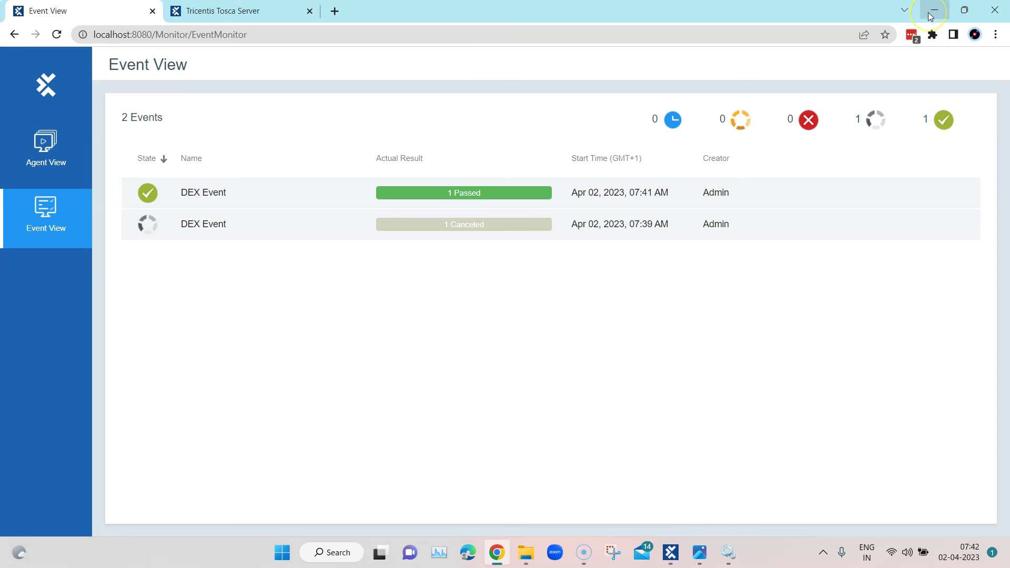
pyautogui.click(934, 11)
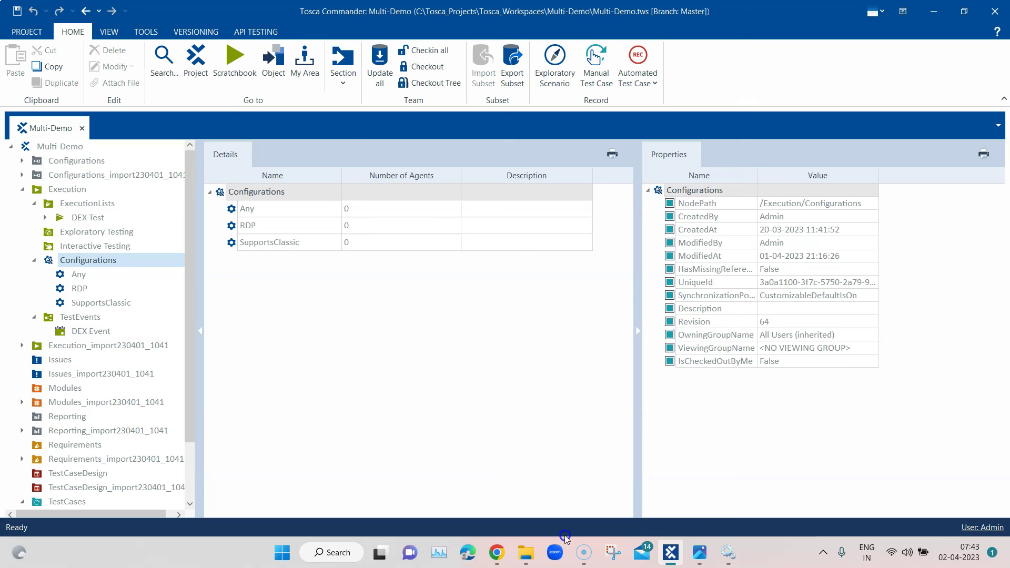
# Browse to C:\Program Files (x86)\TRICENTIS\Tosca Server\DexServer and select ConfigurationParameters
pyautogui.moveTo(533, 556)
pyautogui.click(560, 496)
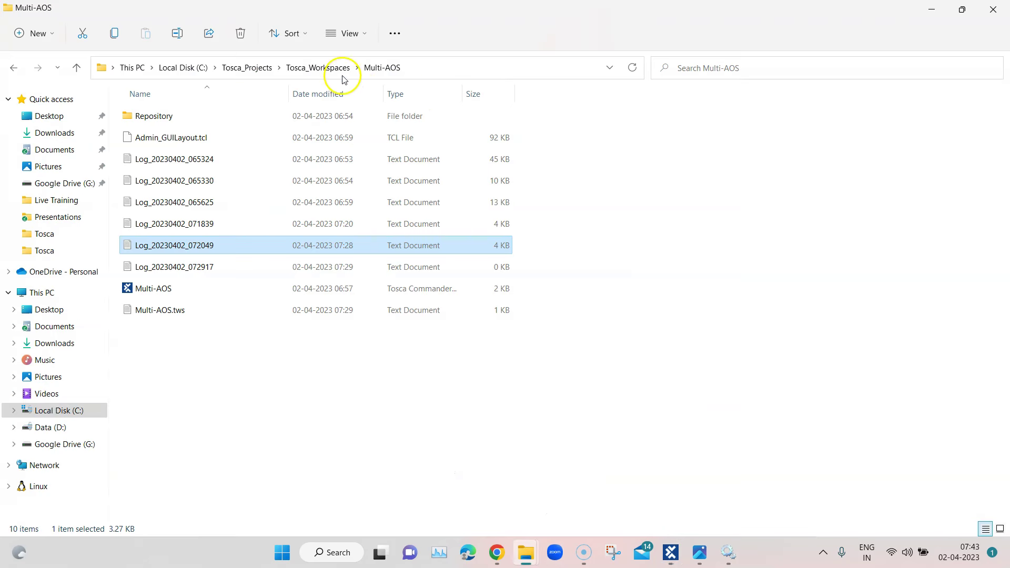
pyautogui.click(199, 71)
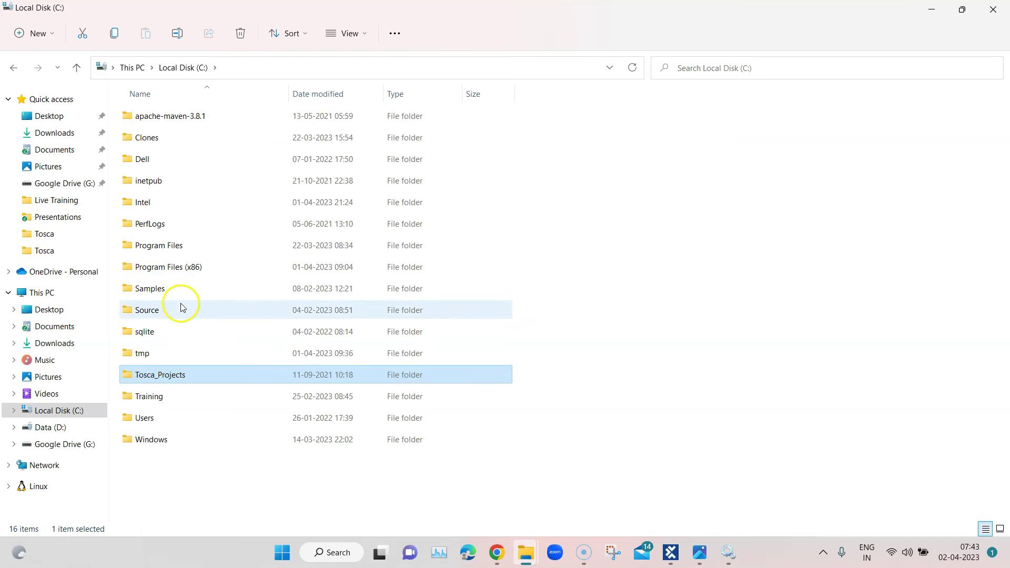
pyautogui.doubleClick(174, 270)
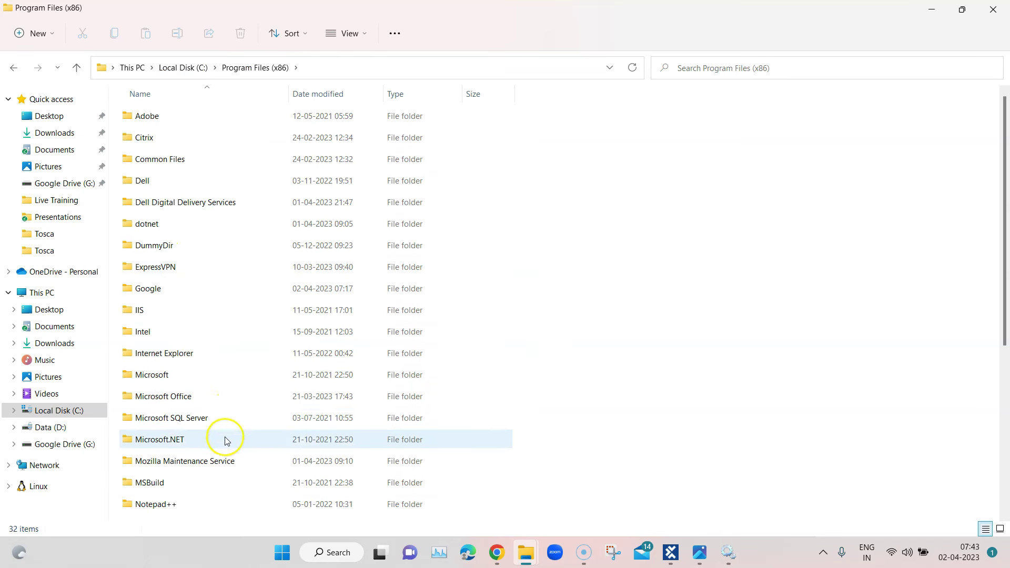
pyautogui.scroll(-4, 227, 420)
pyautogui.doubleClick(173, 339)
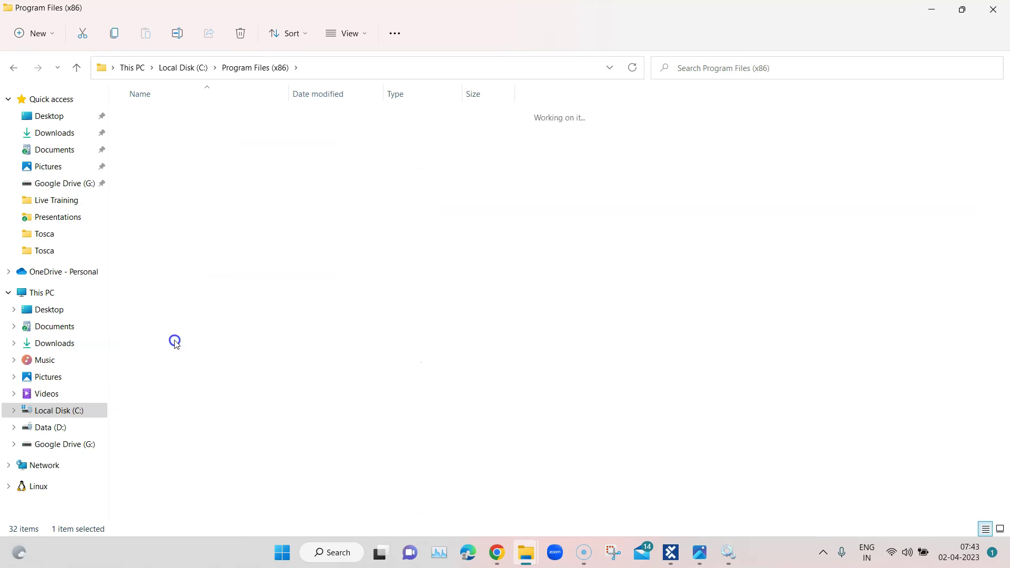
pyautogui.click(181, 118)
pyautogui.doubleClick(181, 118)
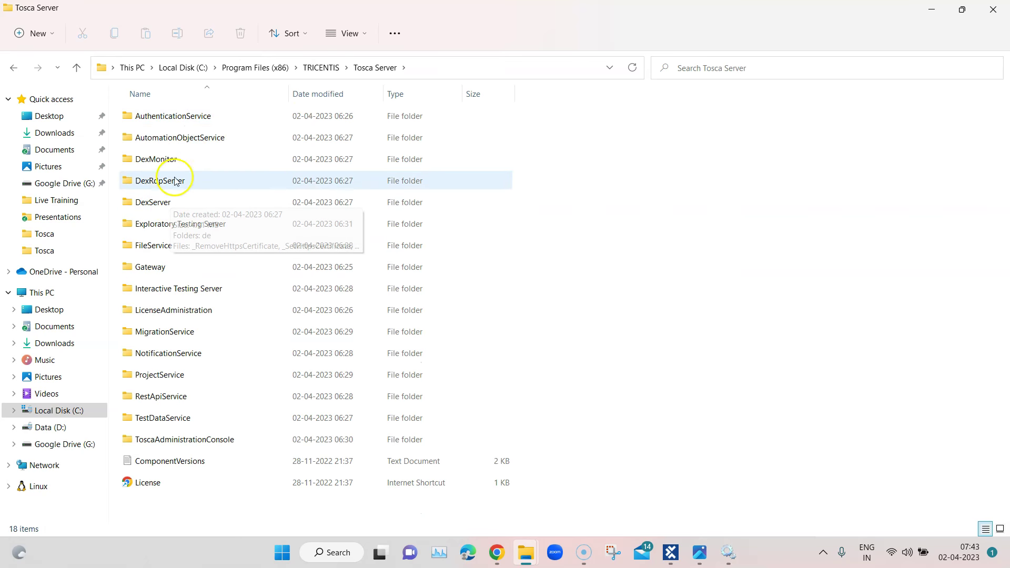
pyautogui.doubleClick(161, 206)
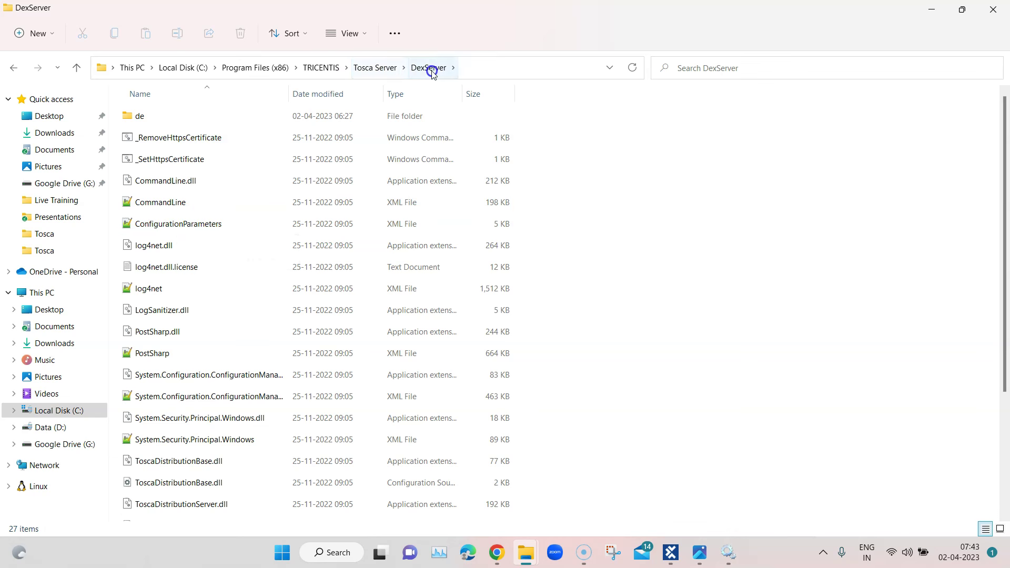
pyautogui.click(192, 227)
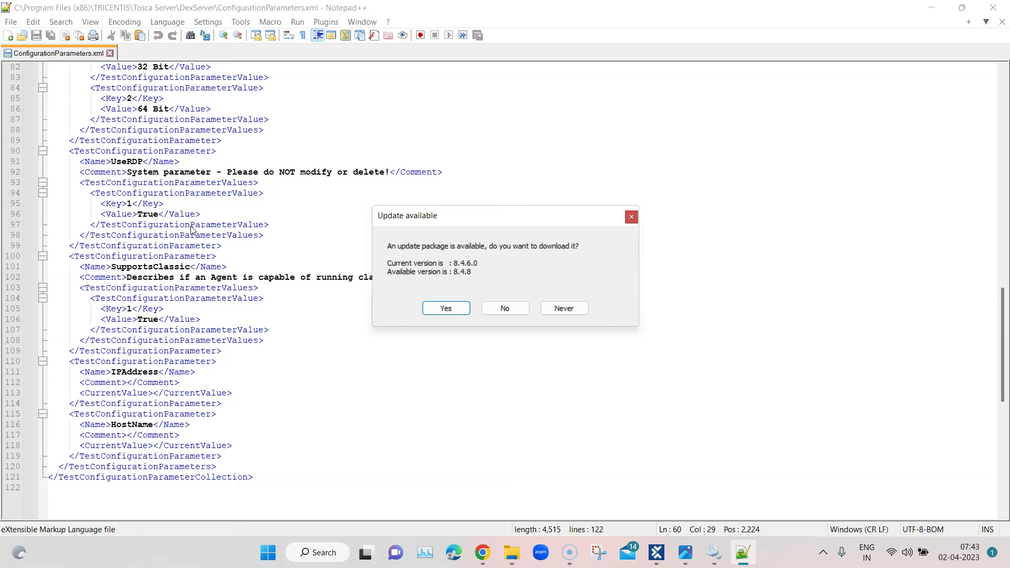
pyautogui.click(502, 309)
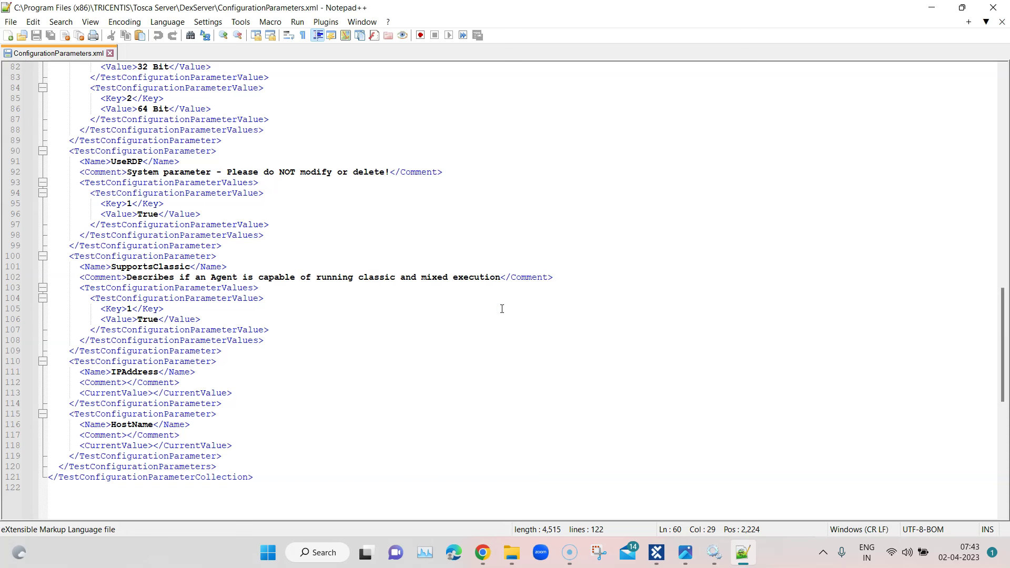
pyautogui.scroll(20, 597, 342)
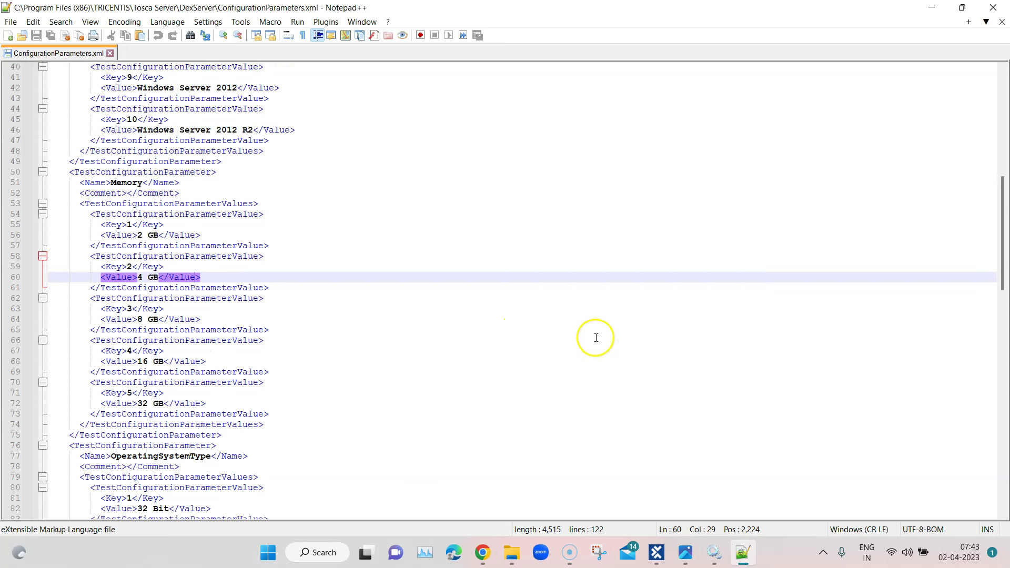
pyautogui.scroll(2, 593, 333)
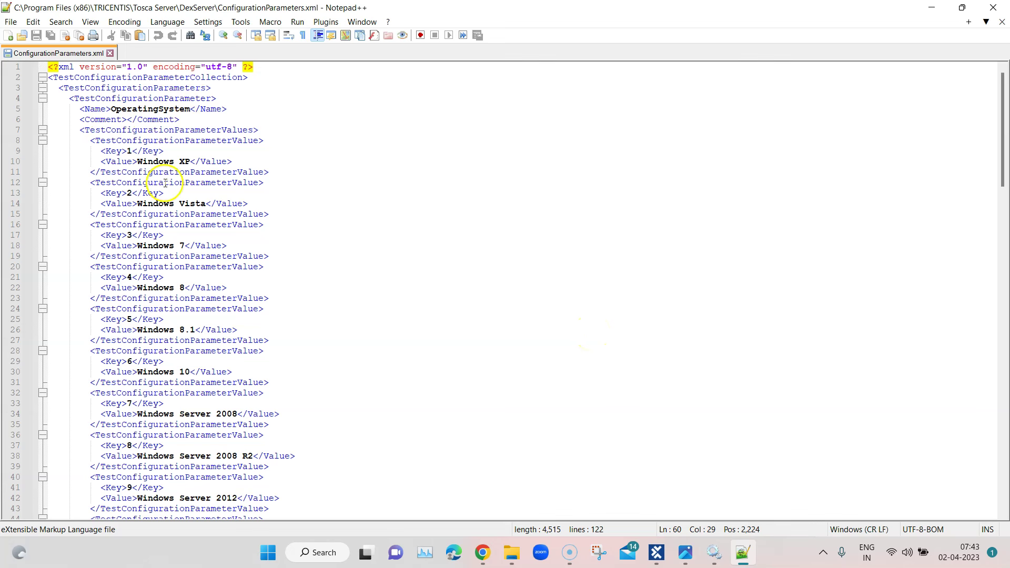
pyautogui.click(264, 297)
pyautogui.click(184, 239)
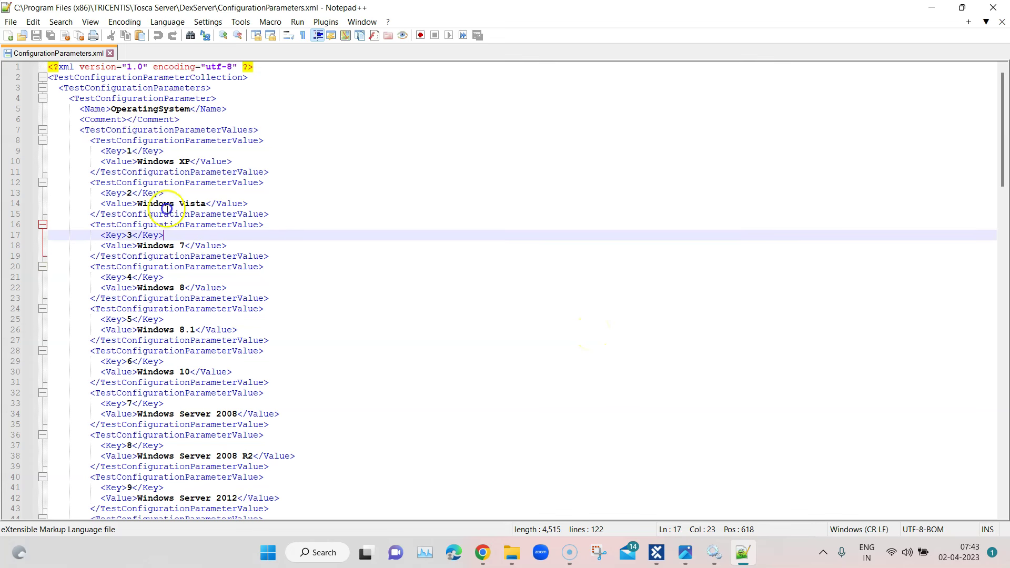
pyautogui.moveTo(82, 109); pyautogui.dragTo(316, 446)
pyautogui.scroll(-5, 409, 400)
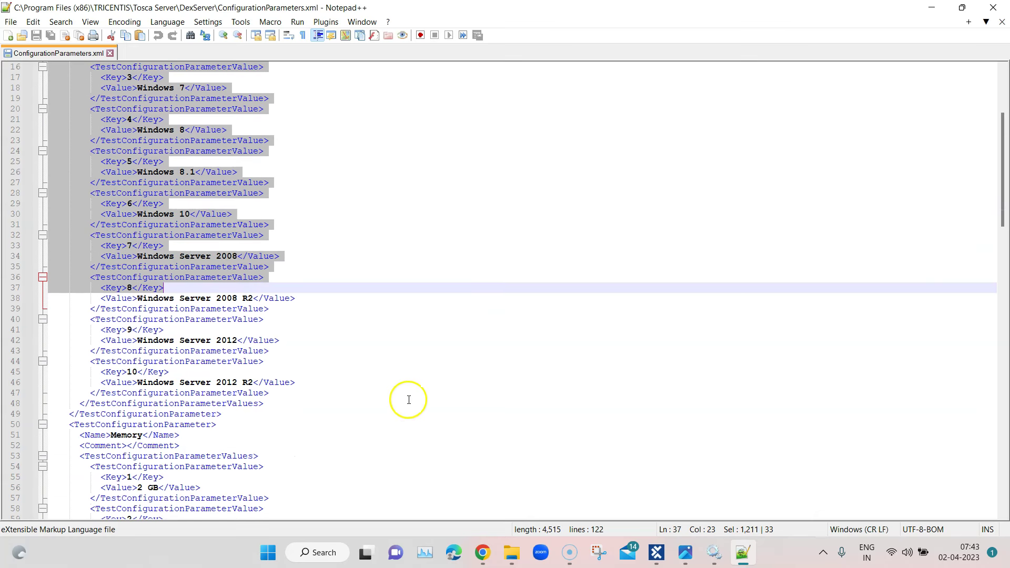
pyautogui.scroll(-11, 409, 400)
pyautogui.scroll(2, 354, 361)
pyautogui.moveTo(71, 106); pyautogui.dragTo(243, 414)
pyautogui.scroll(-2, 382, 368)
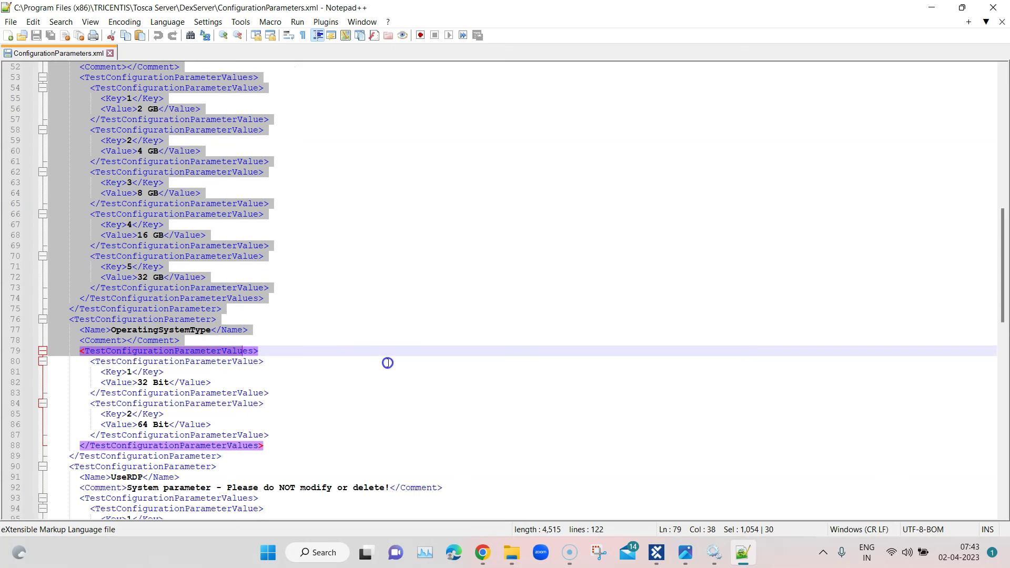
pyautogui.click(387, 362)
pyautogui.moveTo(74, 330); pyautogui.dragTo(234, 447)
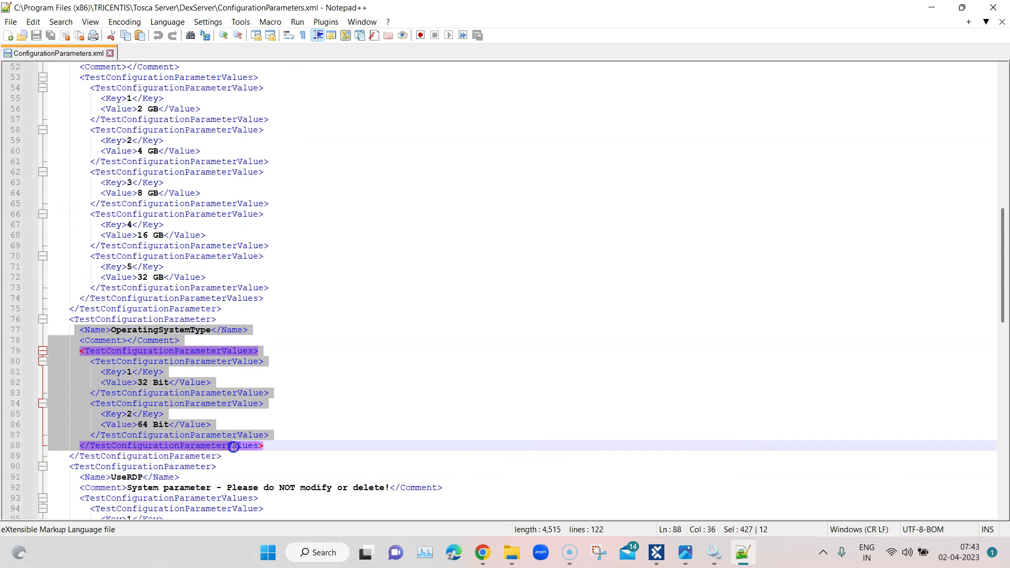
pyautogui.scroll(-5, 428, 394)
pyautogui.moveTo(63, 312); pyautogui.dragTo(270, 410)
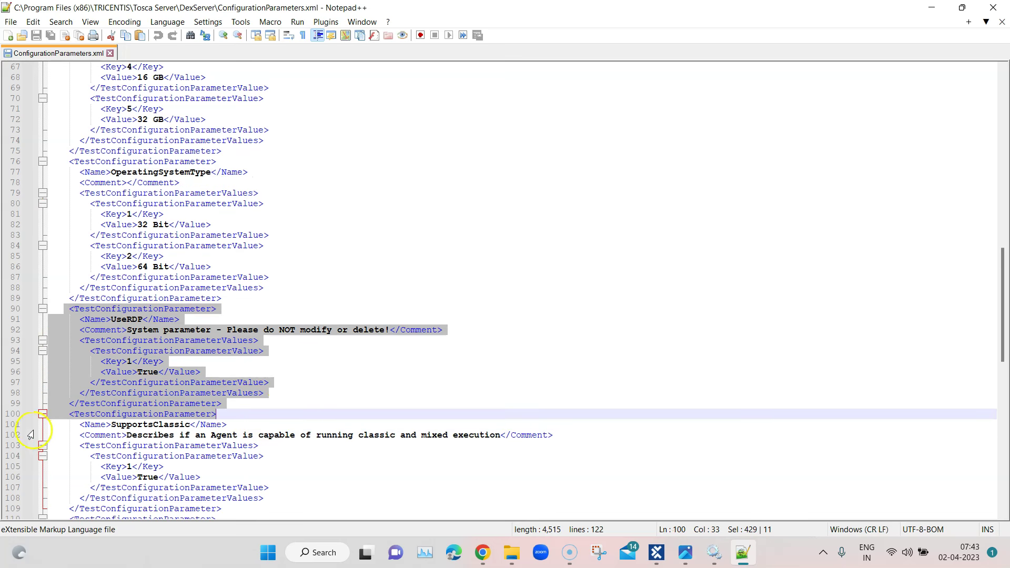
pyautogui.moveTo(67, 424); pyautogui.dragTo(224, 509)
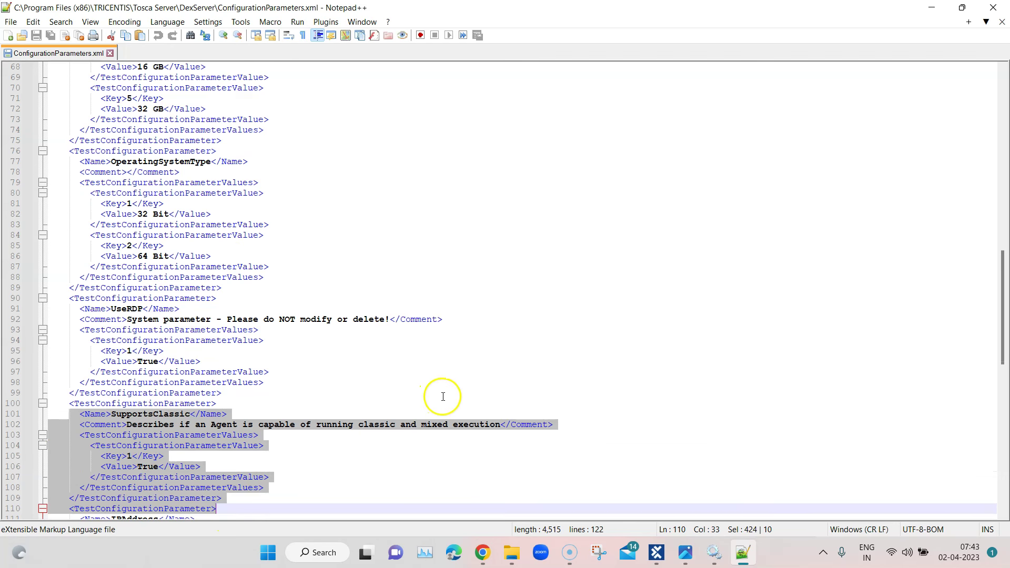
pyautogui.scroll(-3, 443, 403)
pyautogui.scroll(-2, 443, 403)
pyautogui.moveTo(64, 361); pyautogui.dragTo(259, 463)
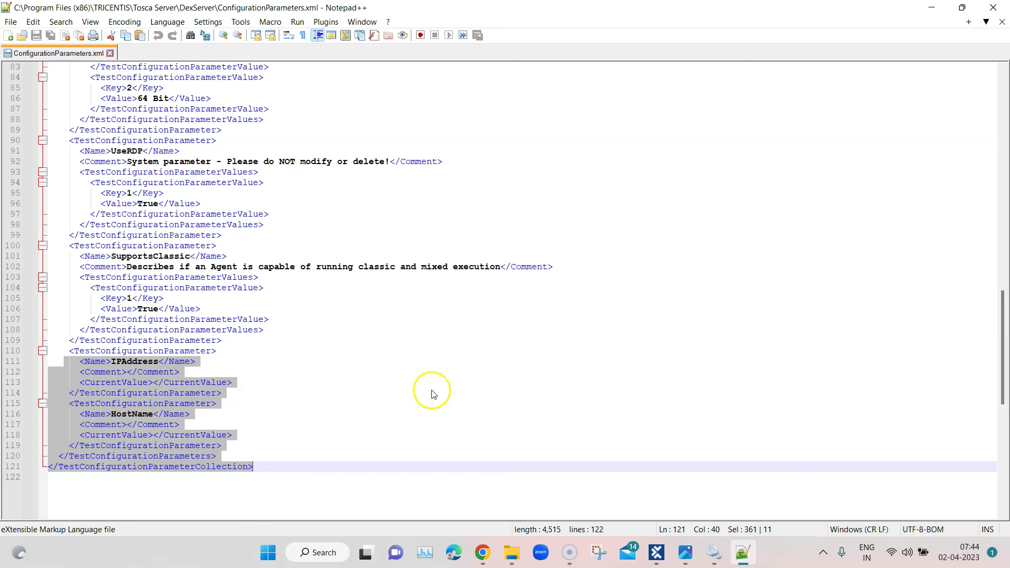
pyautogui.scroll(6, 520, 366)
pyautogui.scroll(20, 520, 365)
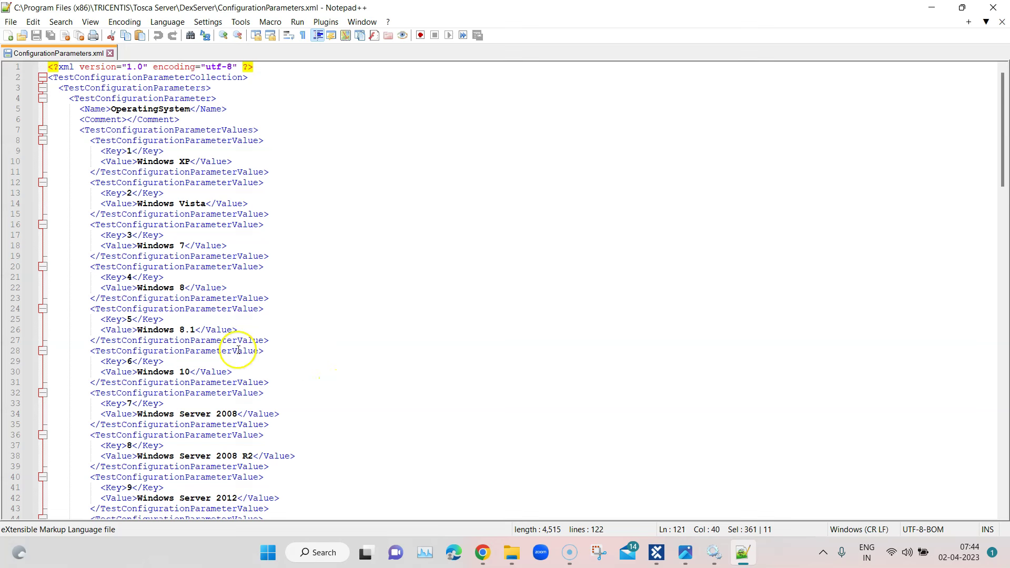
# Change 'Windows 8.1' to 'Windows 11' on line 26
pyautogui.moveTo(196, 328); pyautogui.dragTo(183, 330)
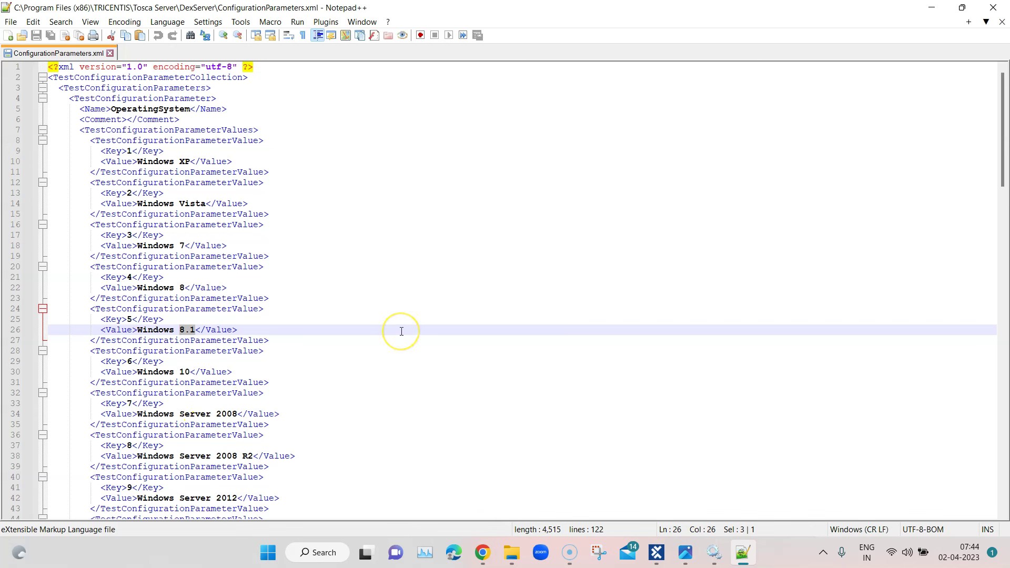
pyautogui.write('1')
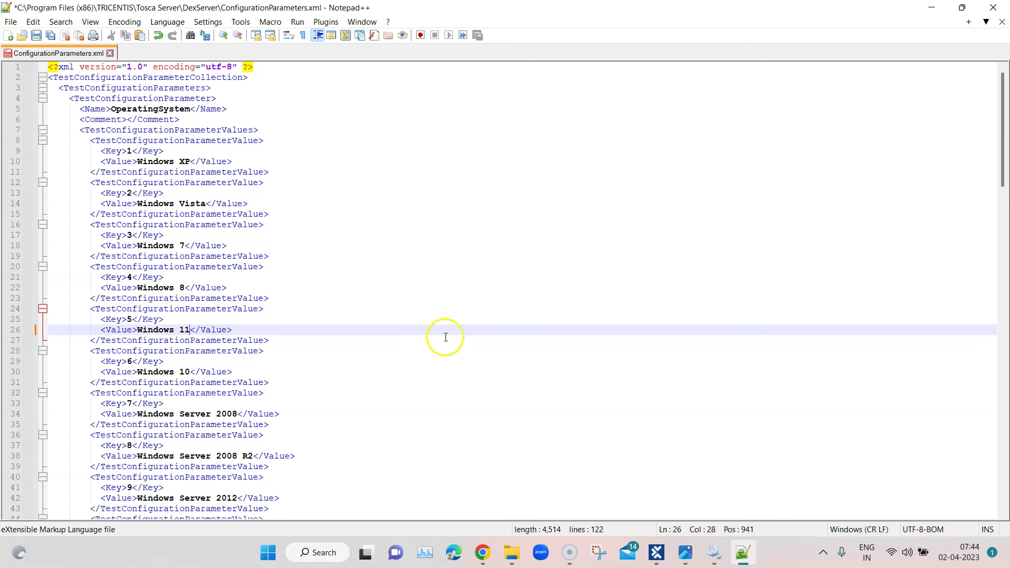
pyautogui.moveTo(139, 330); pyautogui.dragTo(190, 330)
pyautogui.click(259, 330)
pyautogui.scroll(-12, 376, 302)
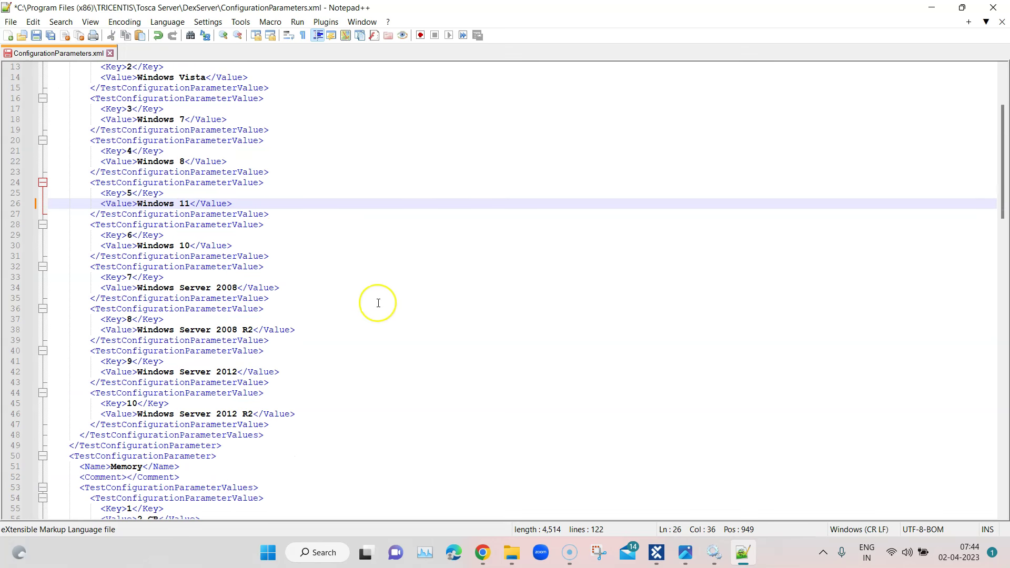
pyautogui.scroll(9, 300, 233)
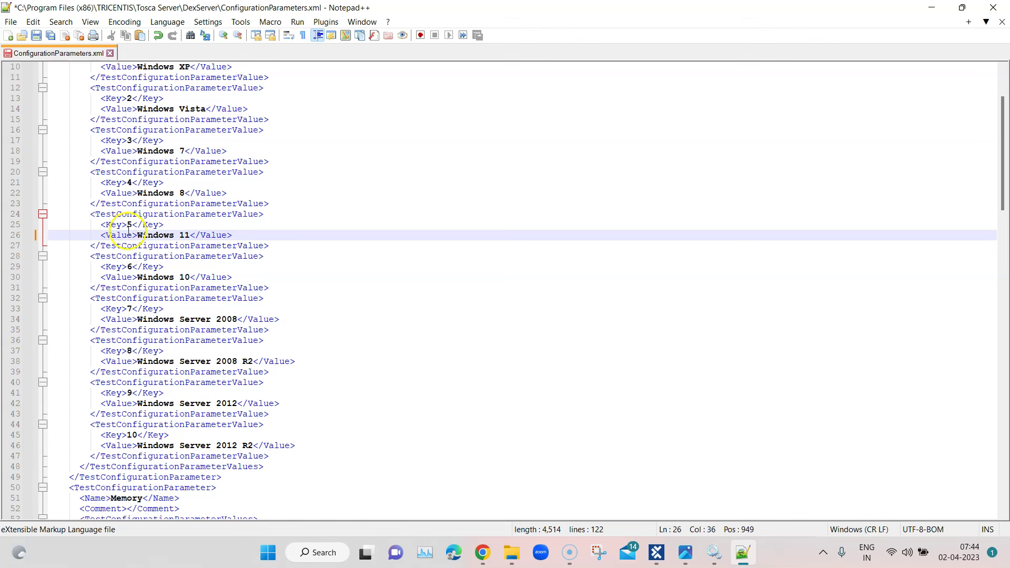
# Review the Windows 11 entry and the Memory parameter block with its values
pyautogui.moveTo(86, 219); pyautogui.dragTo(276, 246)
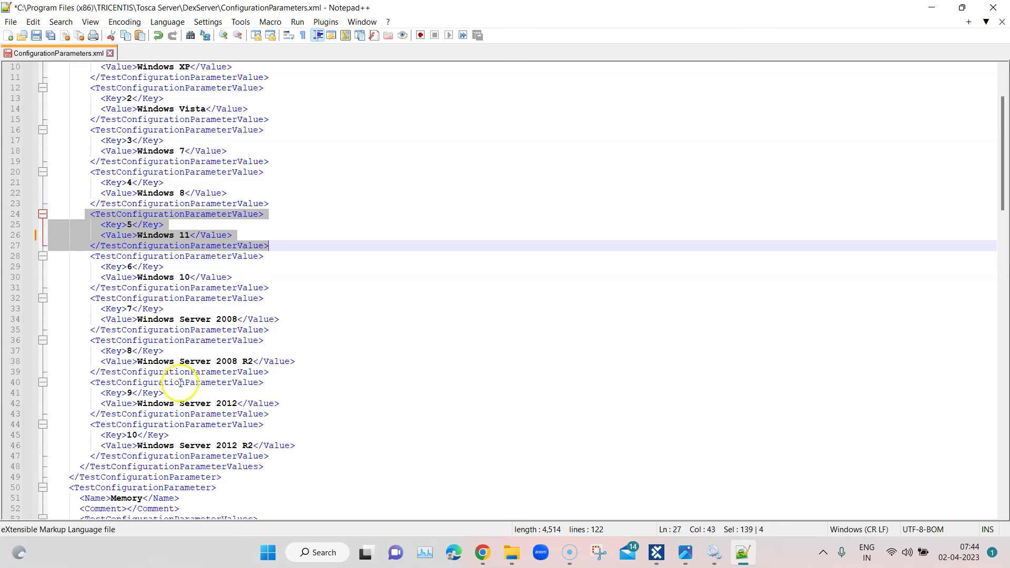
pyautogui.scroll(-5, 329, 322)
pyautogui.scroll(-4, 330, 322)
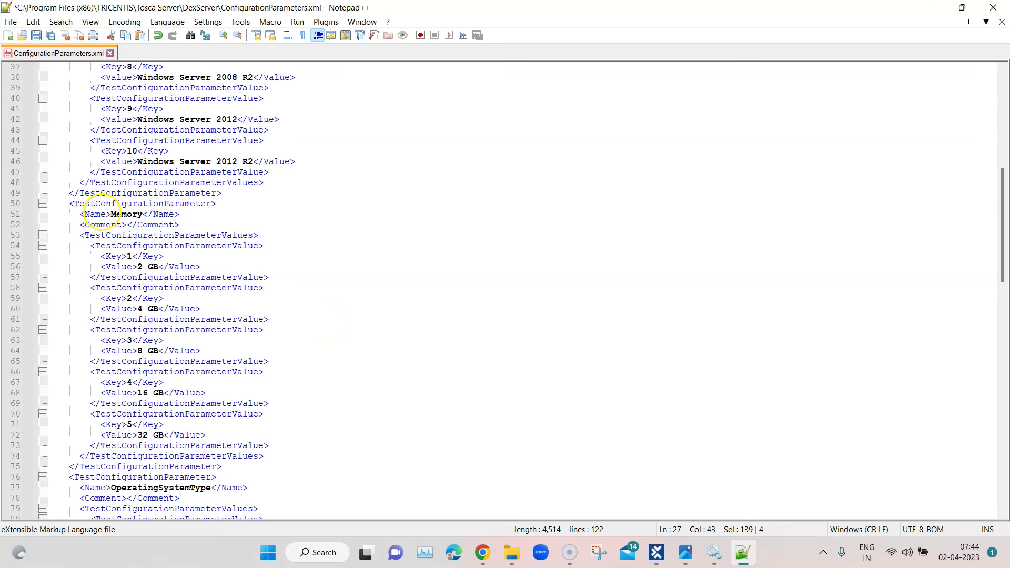
pyautogui.moveTo(69, 203); pyautogui.dragTo(262, 473)
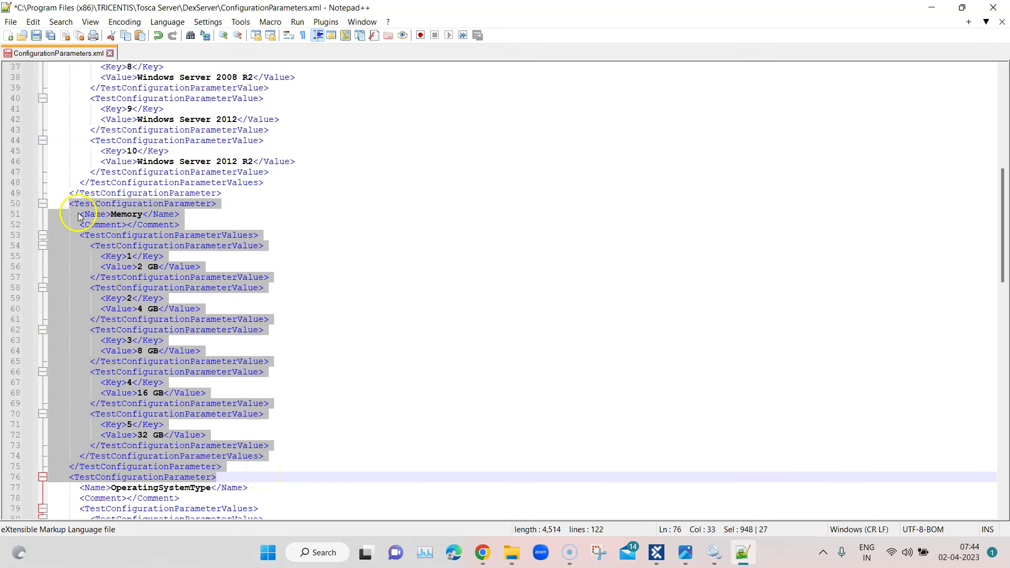
pyautogui.click(79, 214)
pyautogui.moveTo(79, 216); pyautogui.dragTo(247, 478)
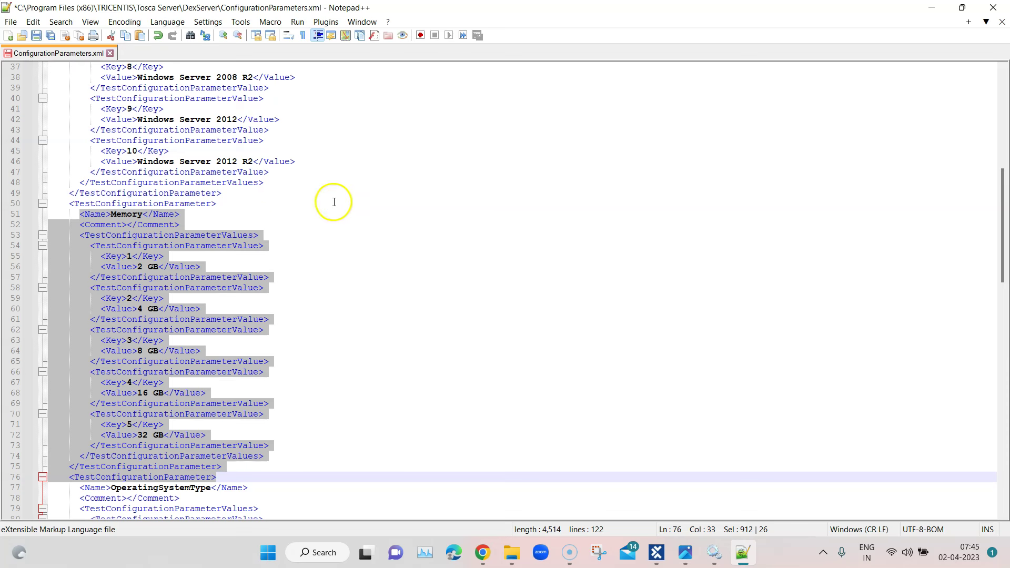
pyautogui.scroll(11, 363, 201)
pyautogui.moveTo(100, 299); pyautogui.dragTo(258, 269)
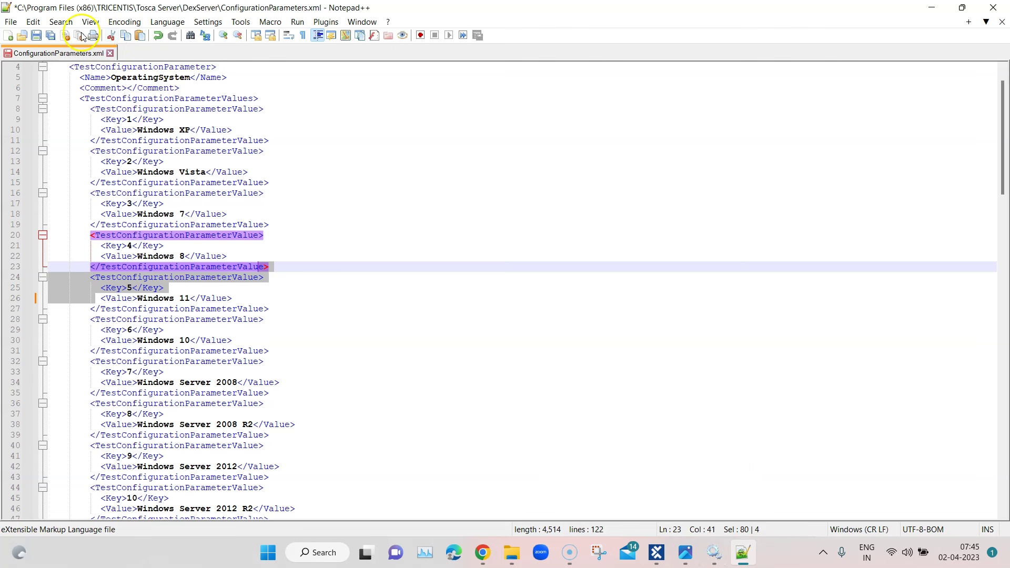
# Save ConfigurationParameters.xml after relaunching Notepad++ as Administrator
pyautogui.click(37, 37)
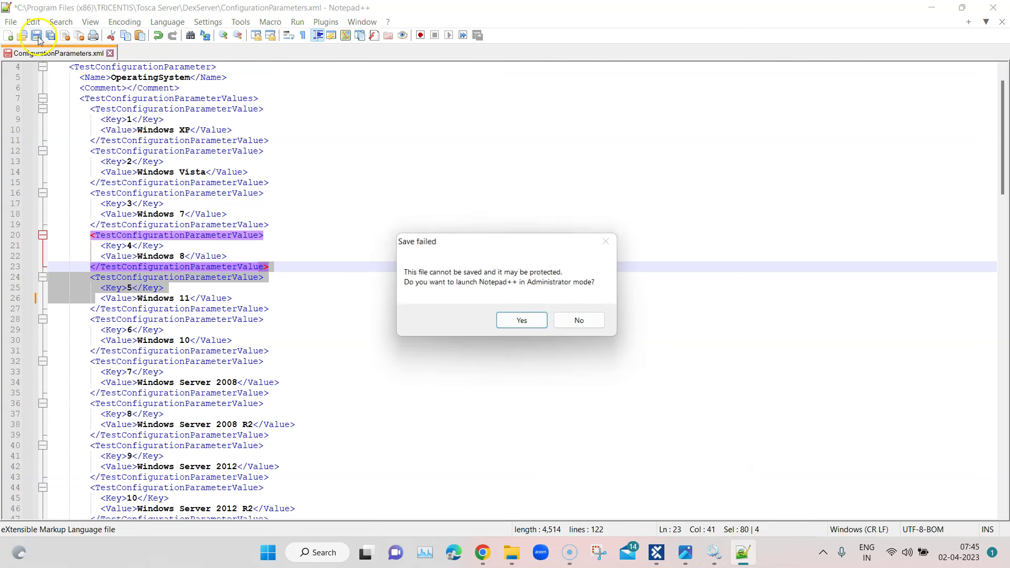
pyautogui.click(519, 323)
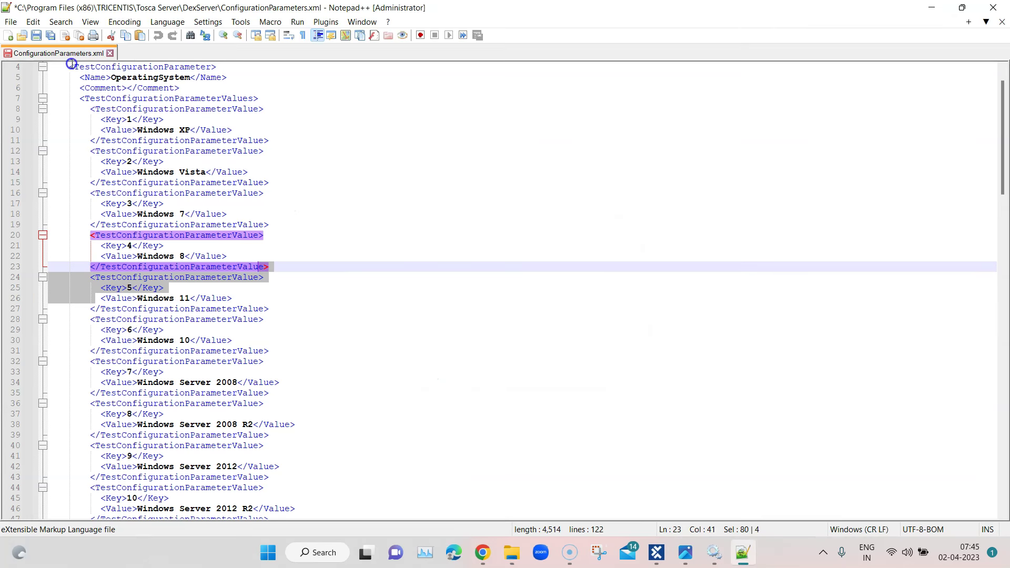
pyautogui.click(37, 36)
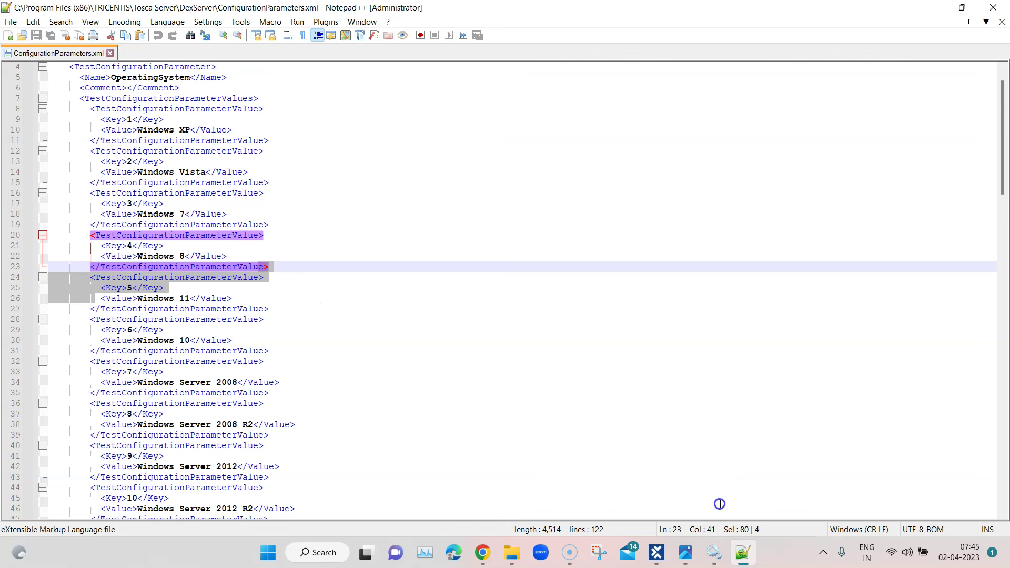
pyautogui.click(658, 551)
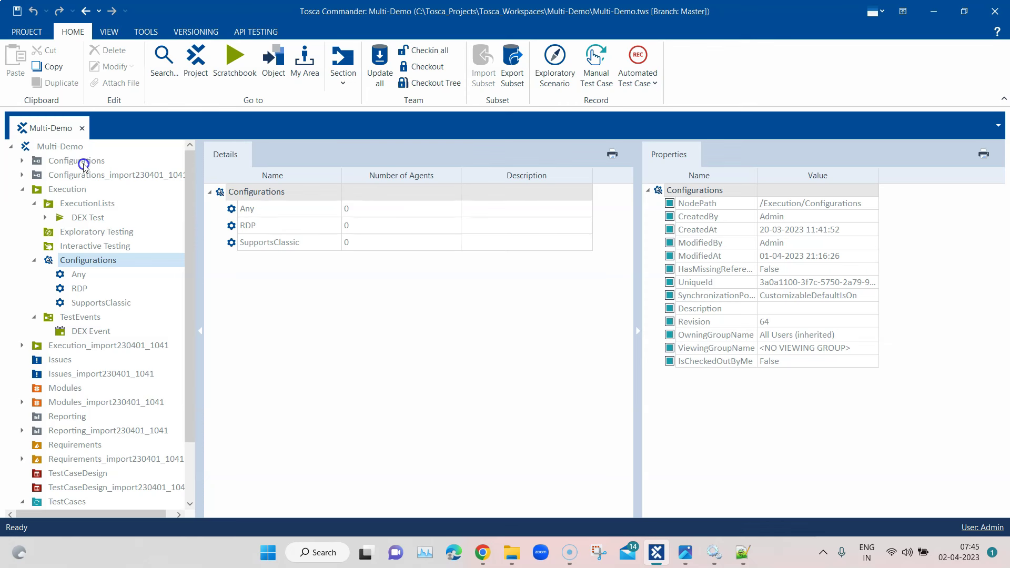
# Check out Multi-Demo, update configurations from the server, and check out Configurations
pyautogui.rightClick(56, 152)
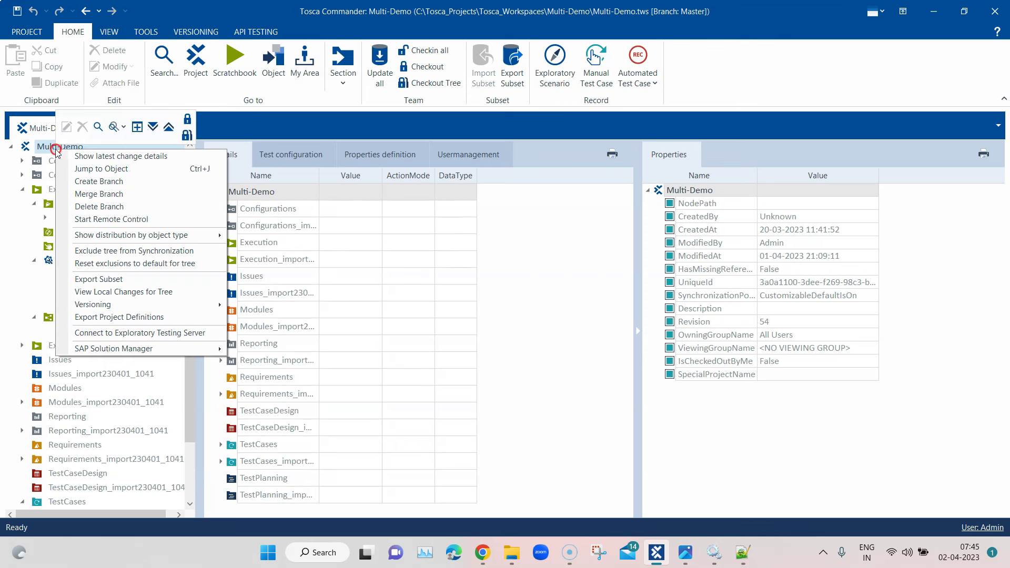
pyautogui.click(189, 125)
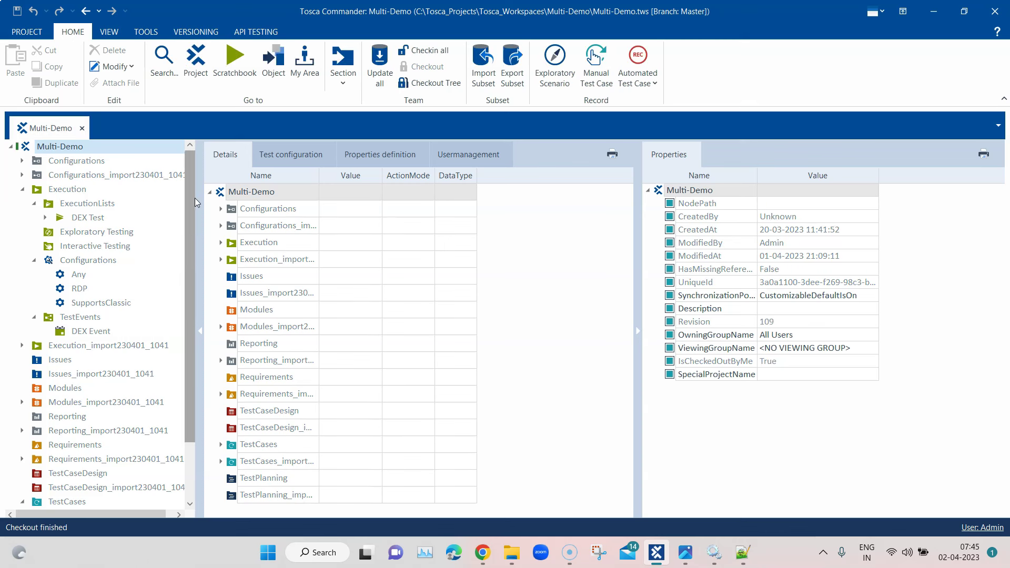
pyautogui.rightClick(95, 263)
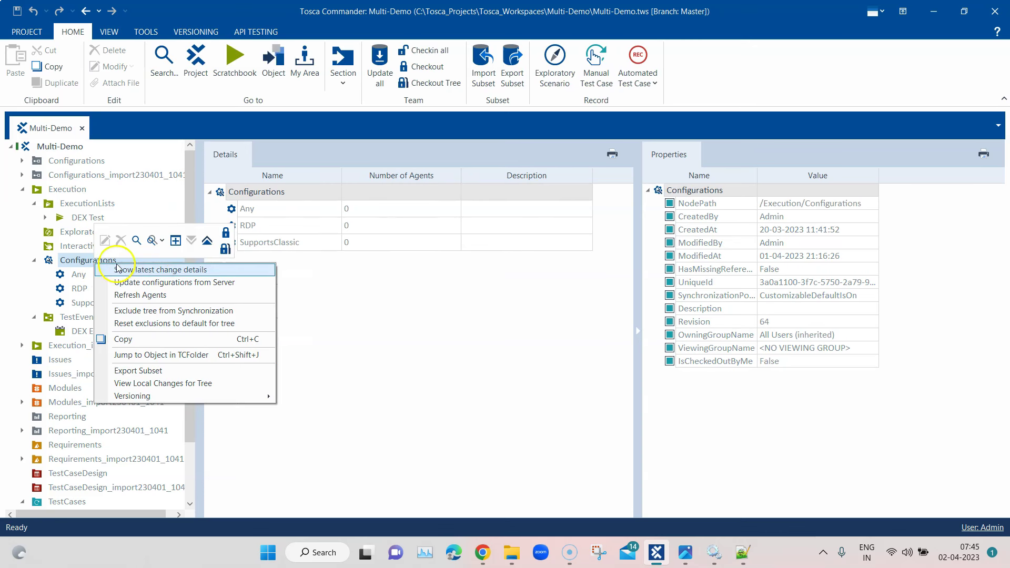
pyautogui.click(164, 284)
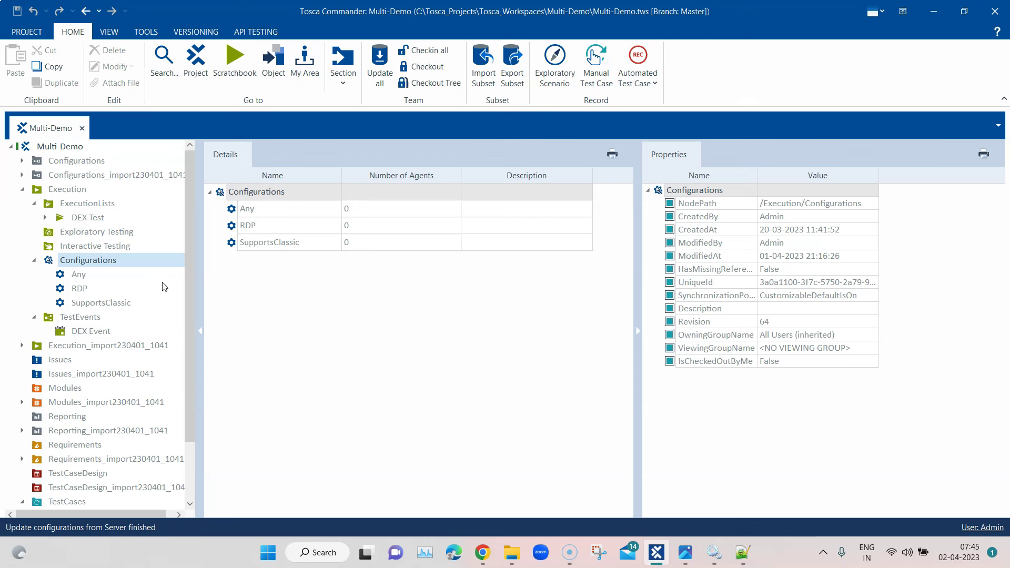
pyautogui.click(264, 209)
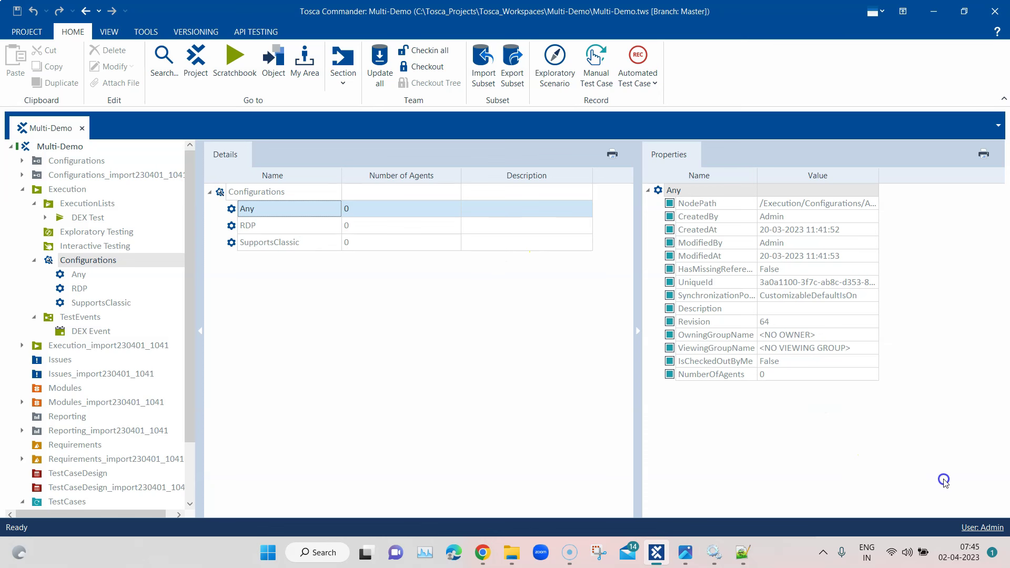
pyautogui.rightClick(98, 265)
pyautogui.click(230, 235)
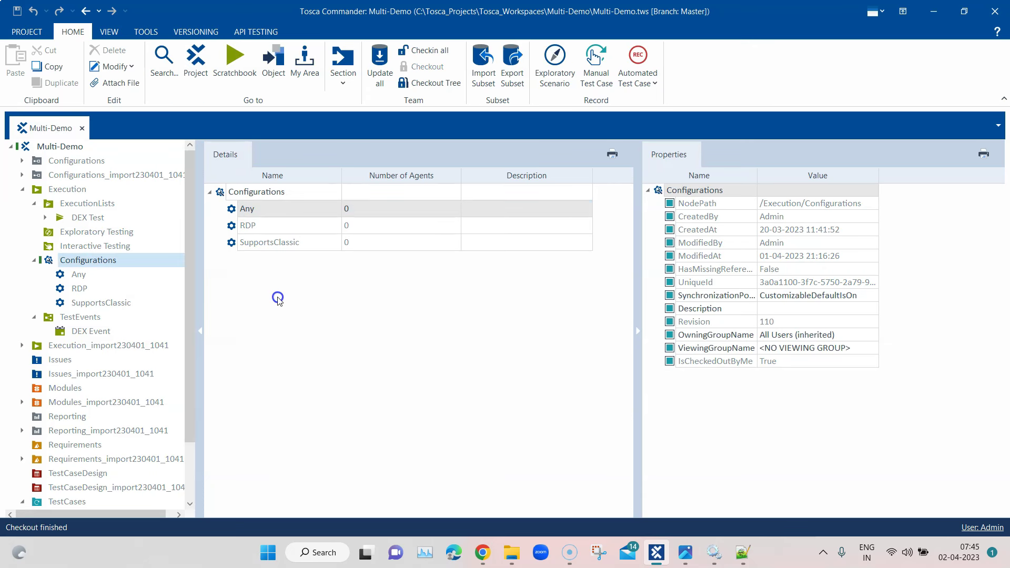
# Create a configuration named 'Local' under the Configurations folder
pyautogui.rightClick(82, 261)
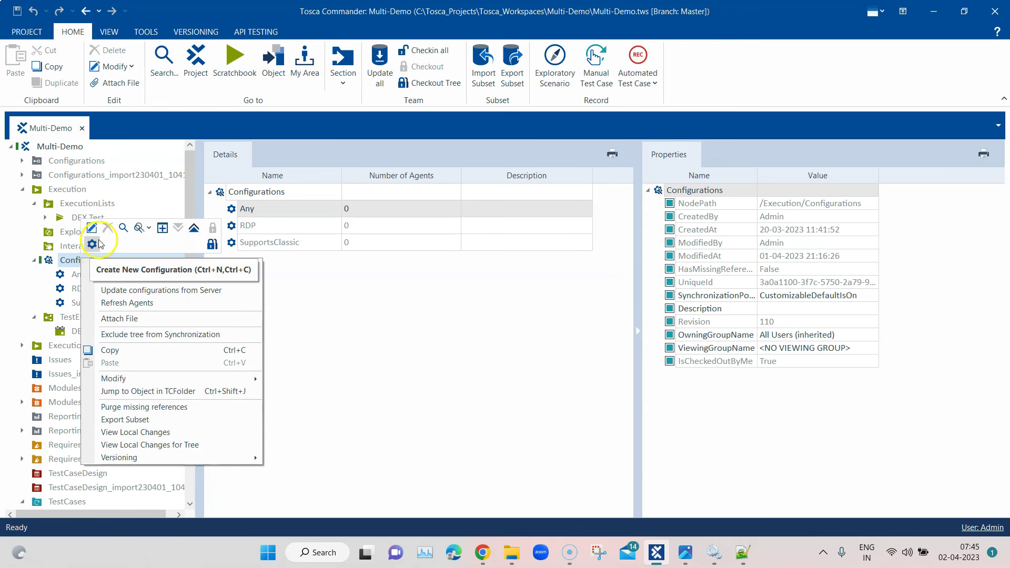
pyautogui.click(92, 246)
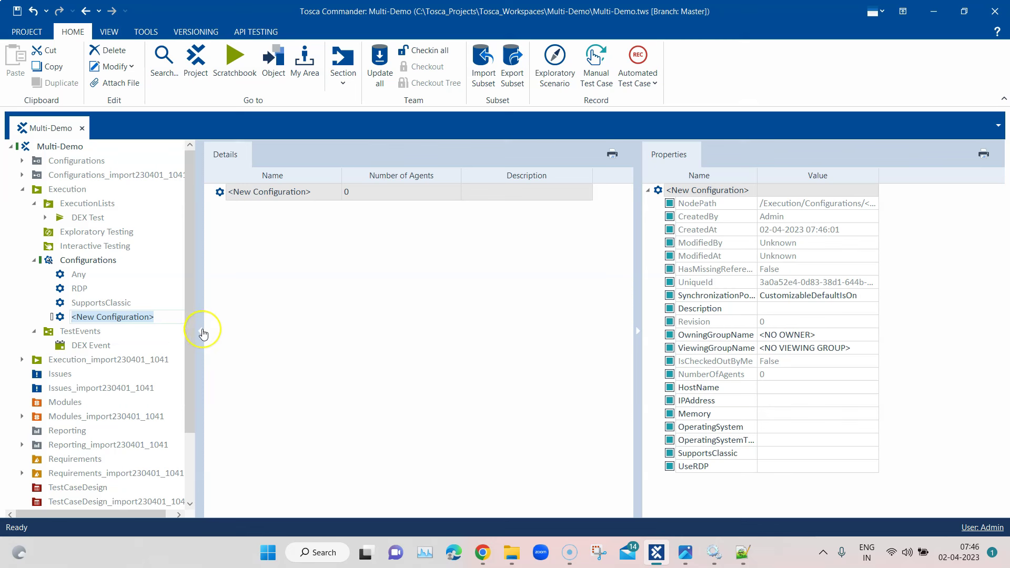
pyautogui.write('Local')
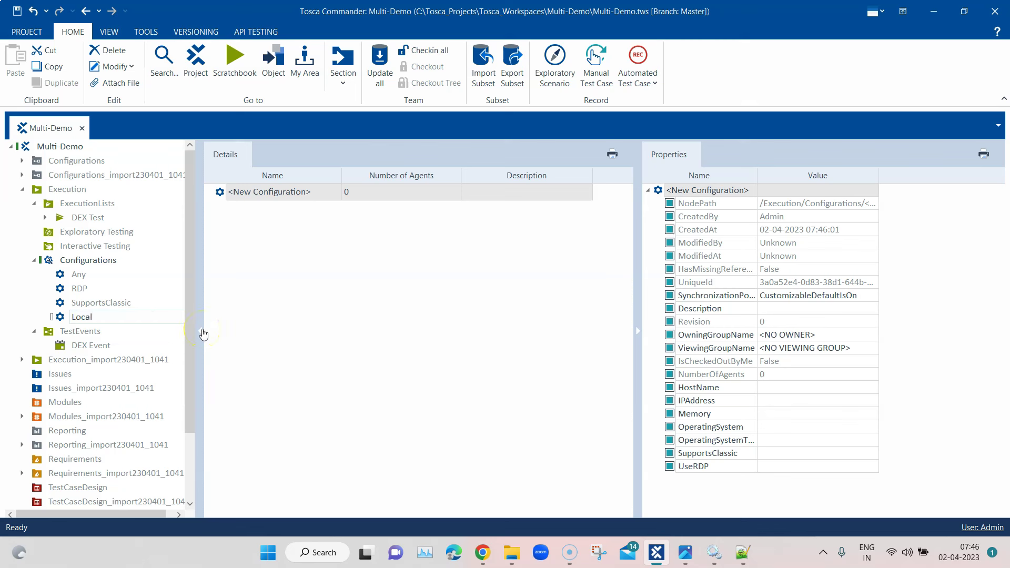
pyautogui.press('Return')
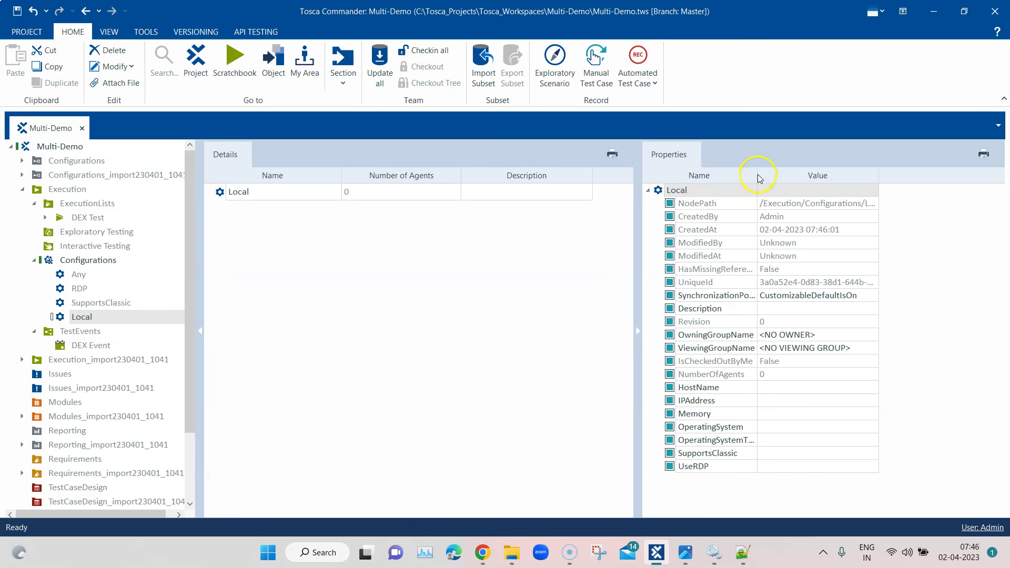
# Set Local's Memory to 16 GB, OperatingSystem to Windows 11 and OperatingSystemType to 64 Bit
pyautogui.moveTo(756, 176); pyautogui.dragTo(780, 176)
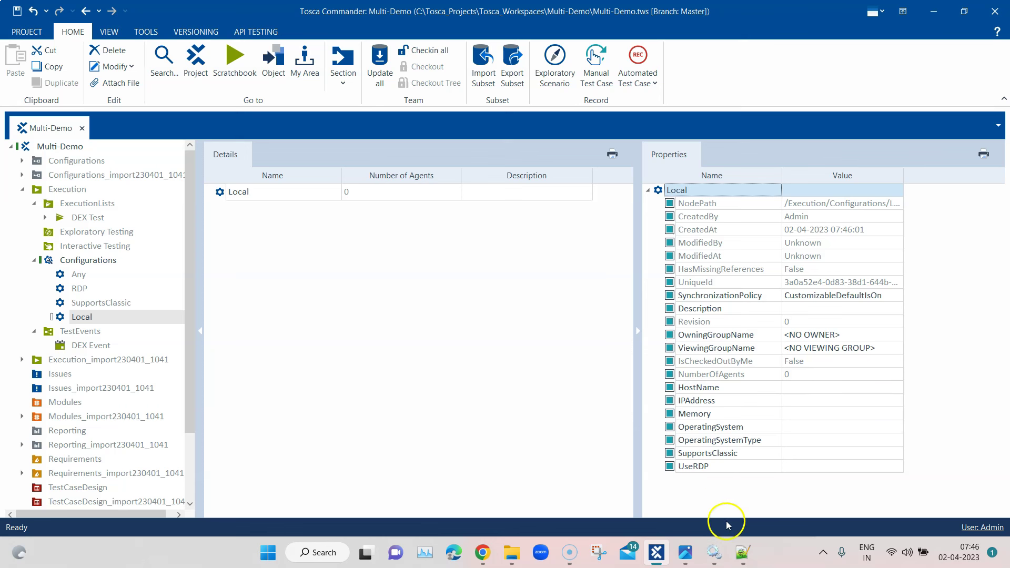
pyautogui.click(829, 415)
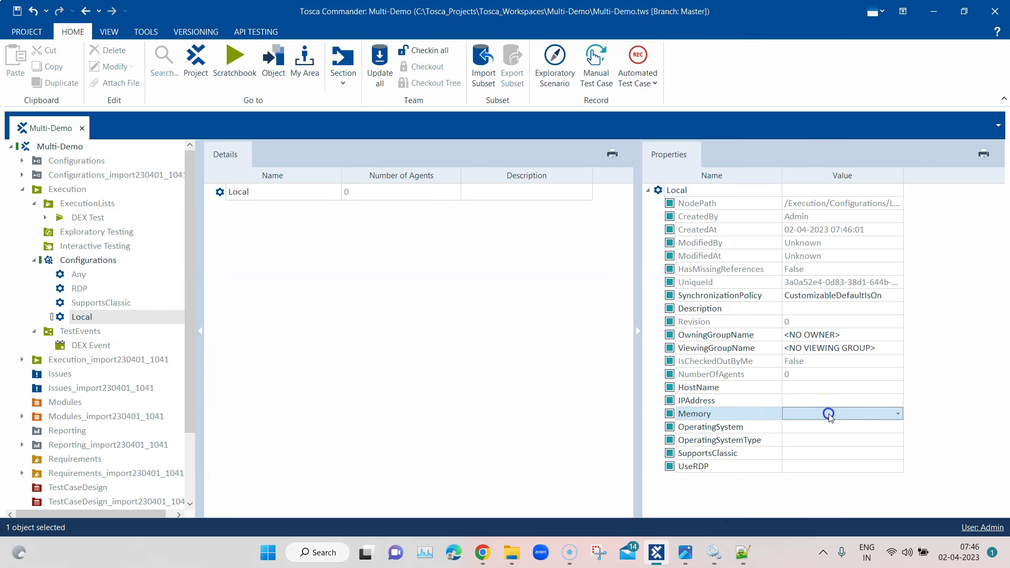
pyautogui.click(897, 414)
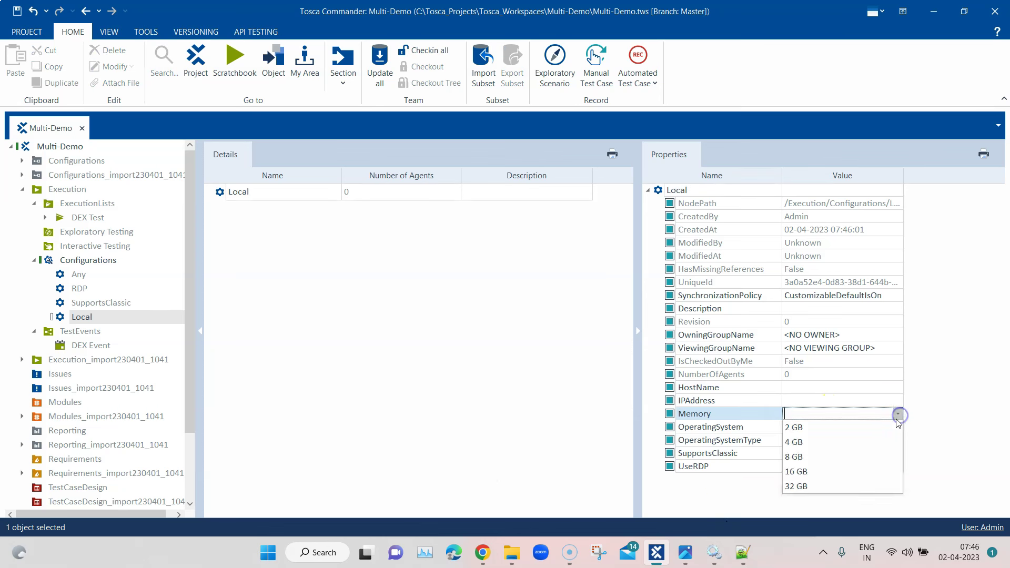
pyautogui.click(870, 473)
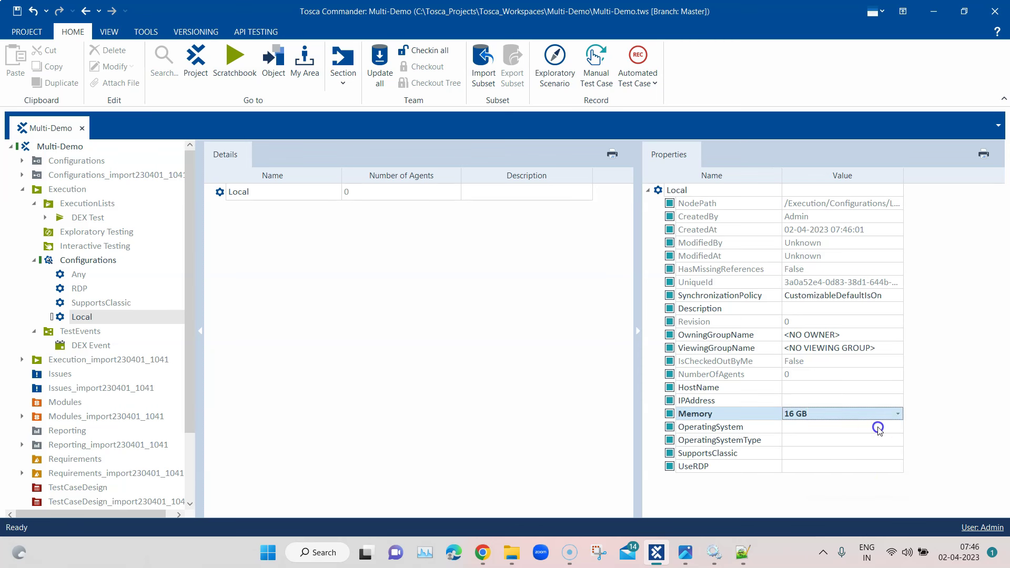
pyautogui.click(877, 426)
pyautogui.click(898, 427)
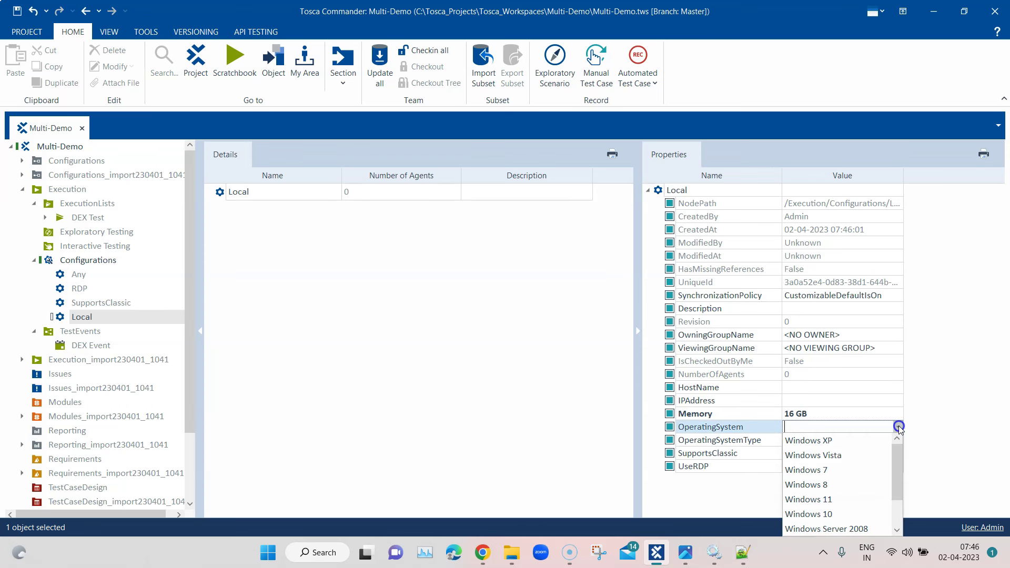
pyautogui.click(857, 499)
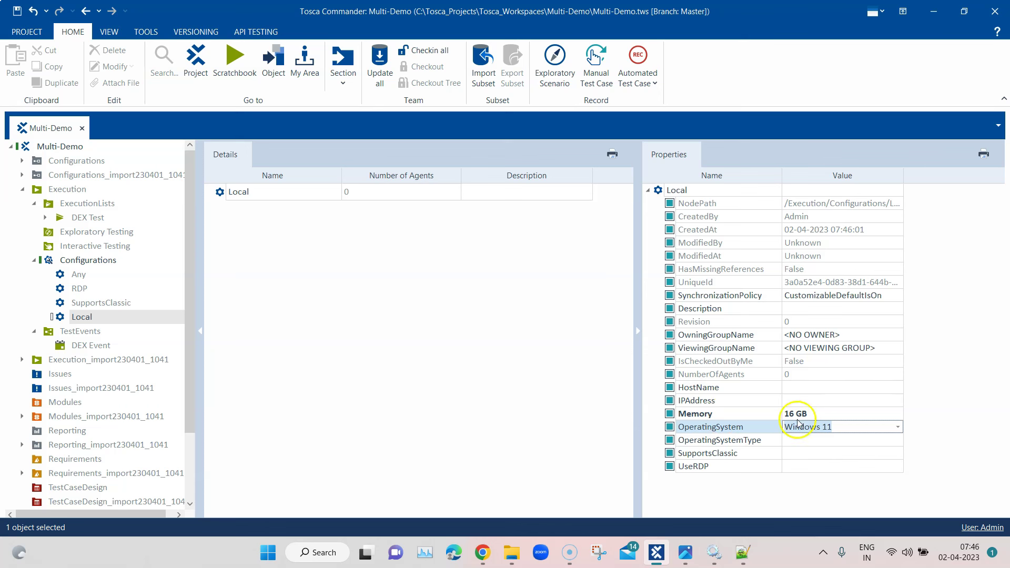
pyautogui.click(823, 440)
pyautogui.click(901, 441)
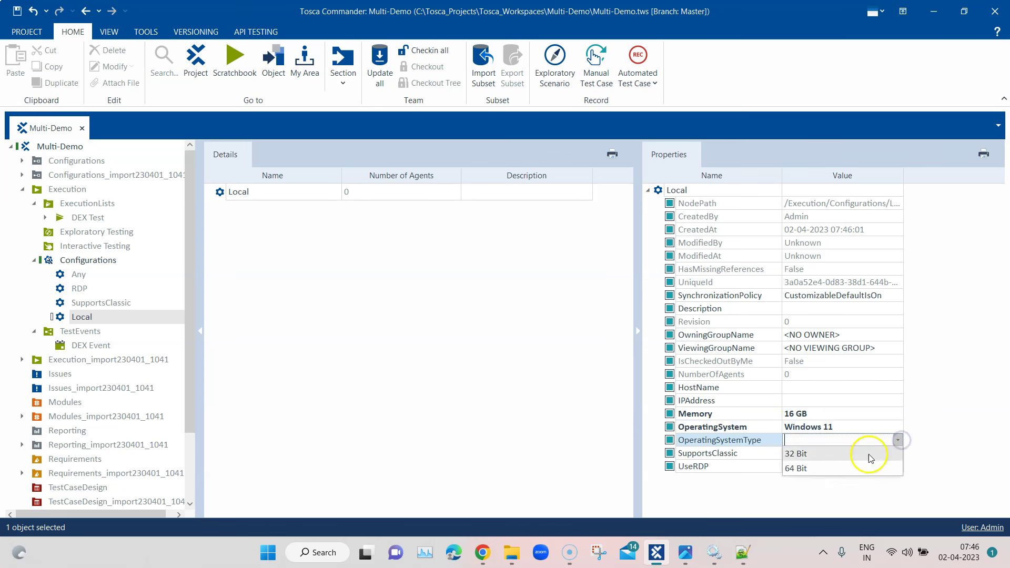
pyautogui.click(855, 466)
pyautogui.click(875, 427)
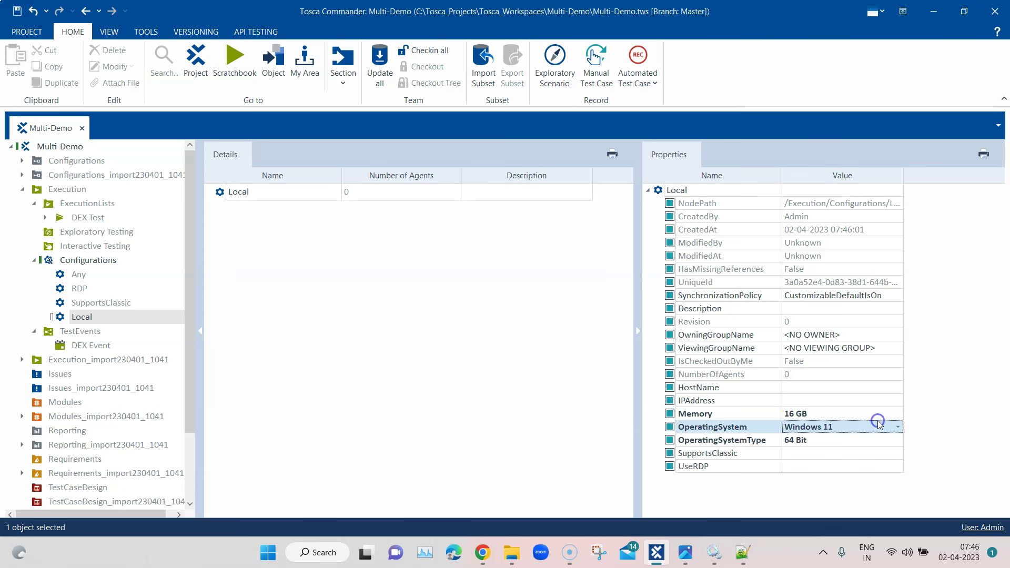
pyautogui.click(845, 413)
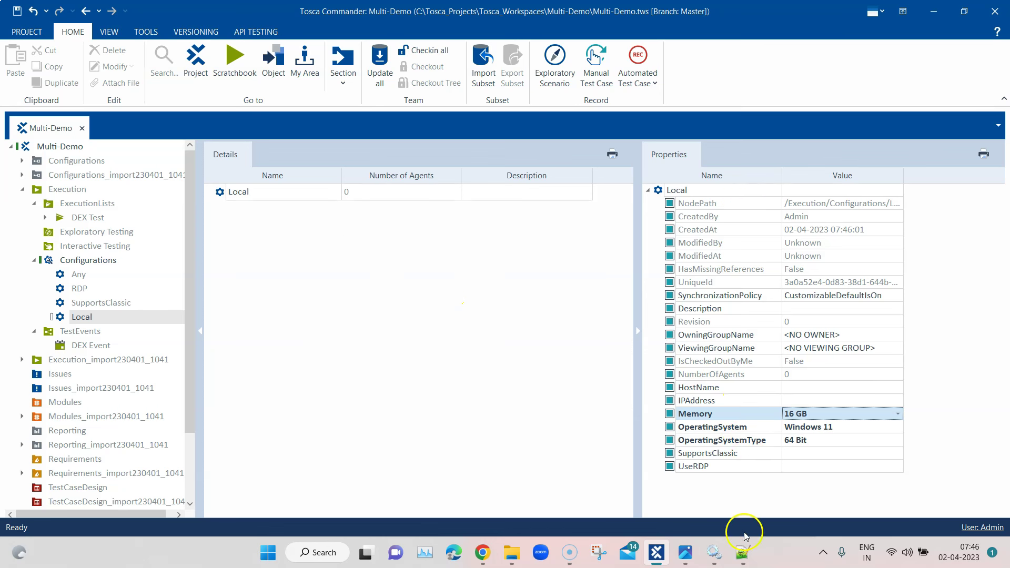
# From the tray agent icon, open Configure Agent and save the Windows 11, 16 GB, 64 Bit machine settings
pyautogui.click(824, 552)
pyautogui.rightClick(851, 517)
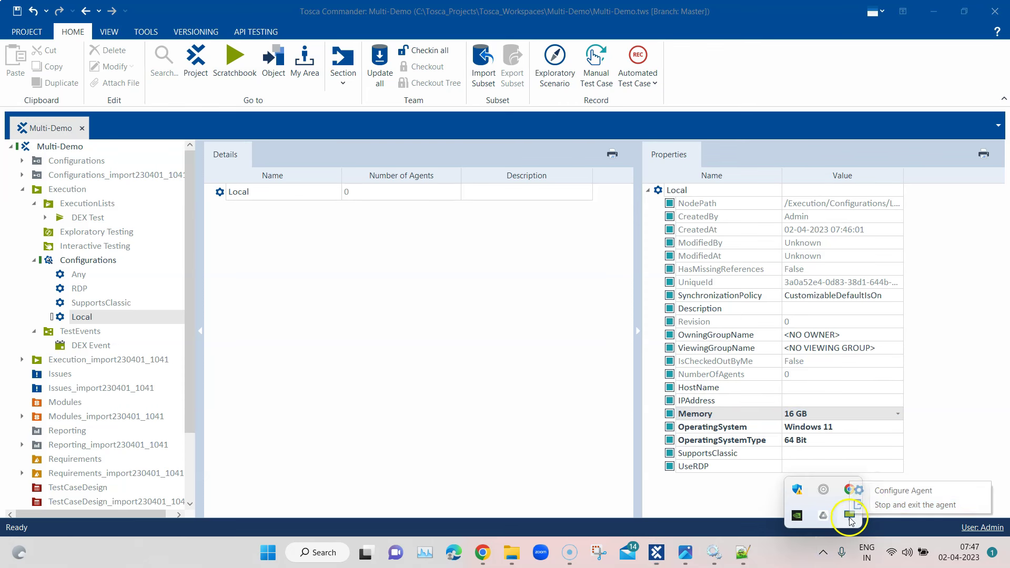
pyautogui.click(875, 492)
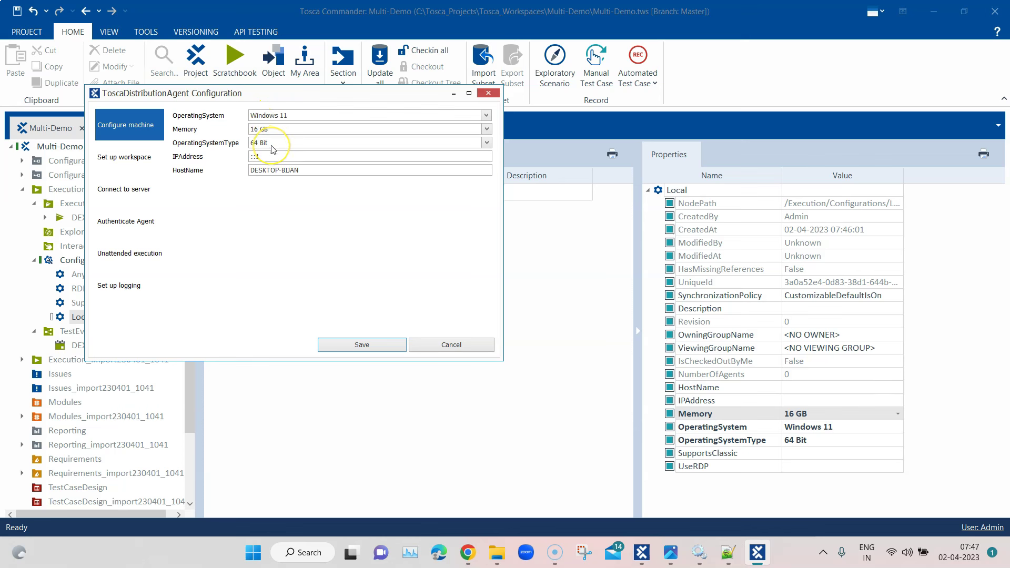
pyautogui.click(415, 117)
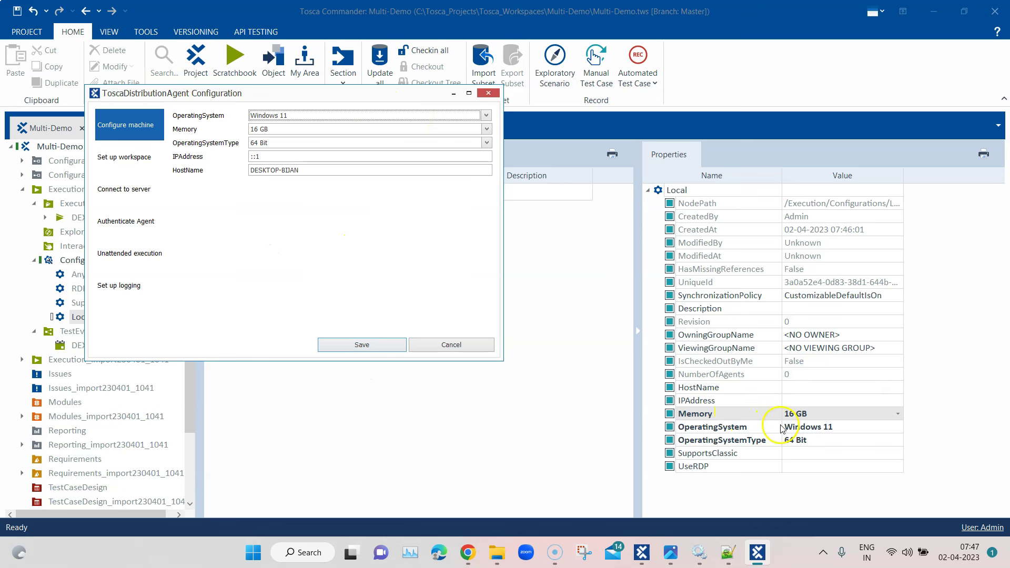
pyautogui.click(383, 347)
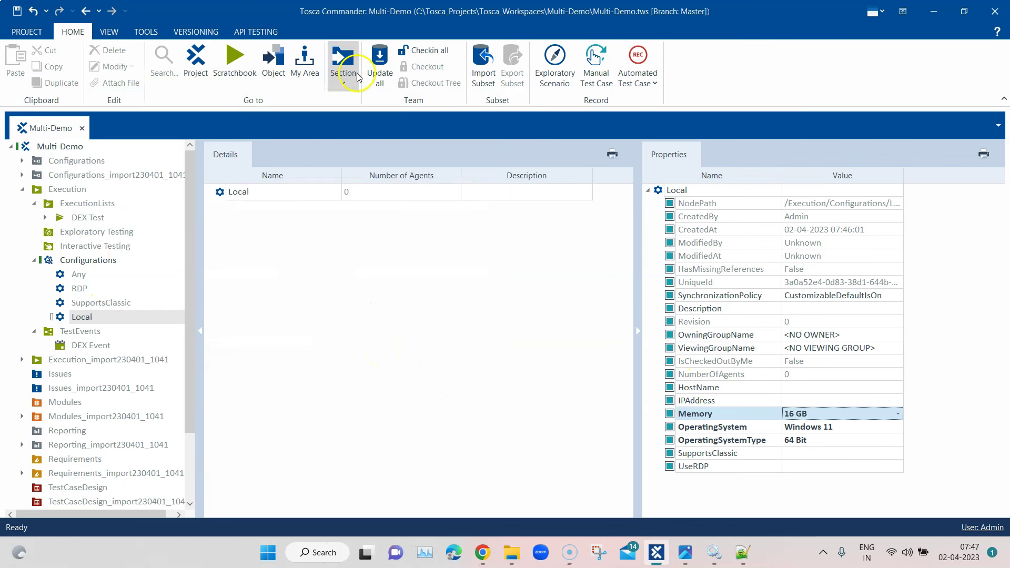
# Check in all changes and run Refresh Agents on the Configurations folder
pyautogui.click(420, 53)
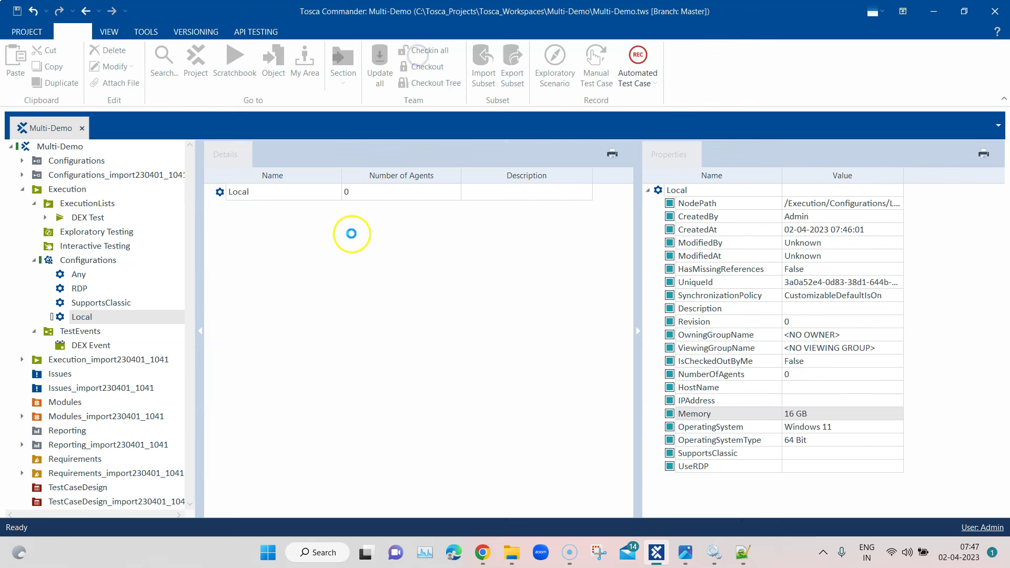
pyautogui.rightClick(87, 260)
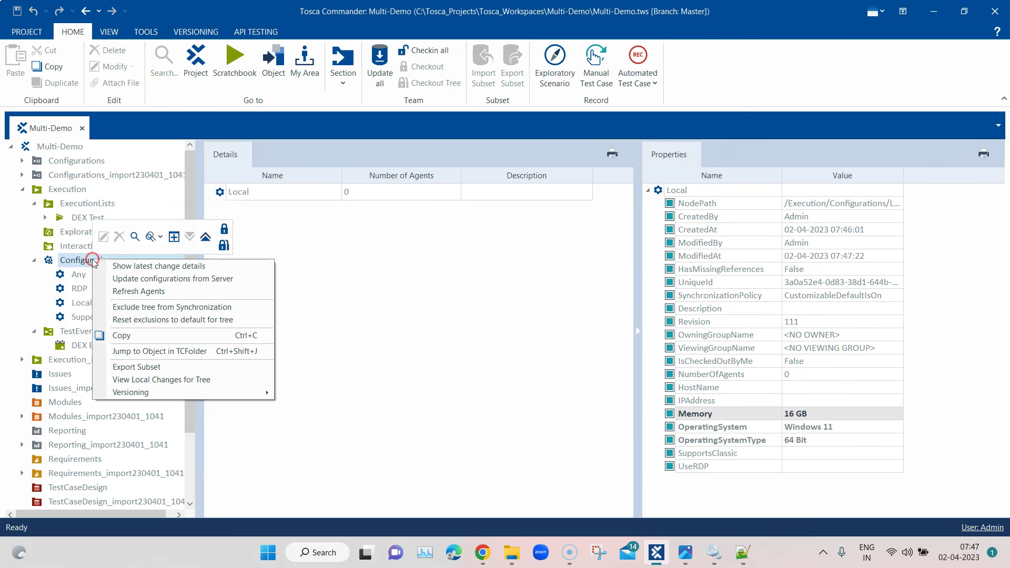
pyautogui.click(138, 293)
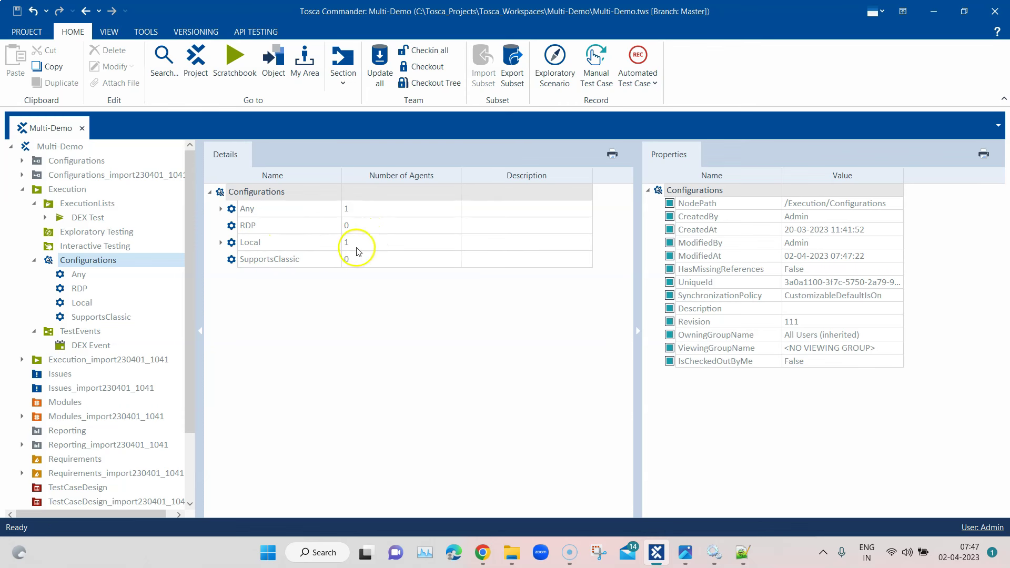
# Expand Local to inspect its registered agent's machine properties, then collapse it
pyautogui.click(221, 244)
pyautogui.click(286, 260)
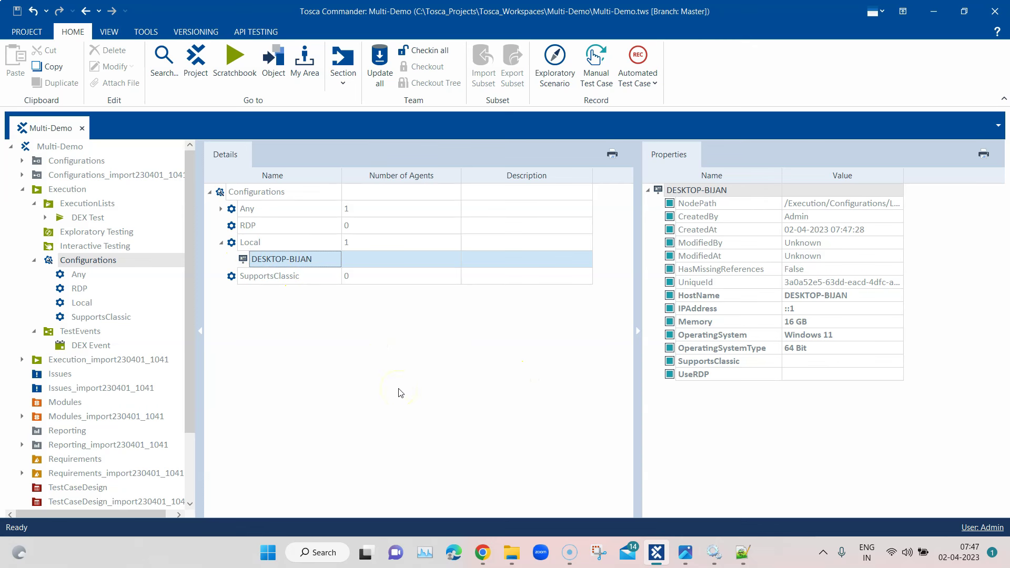
pyautogui.click(221, 242)
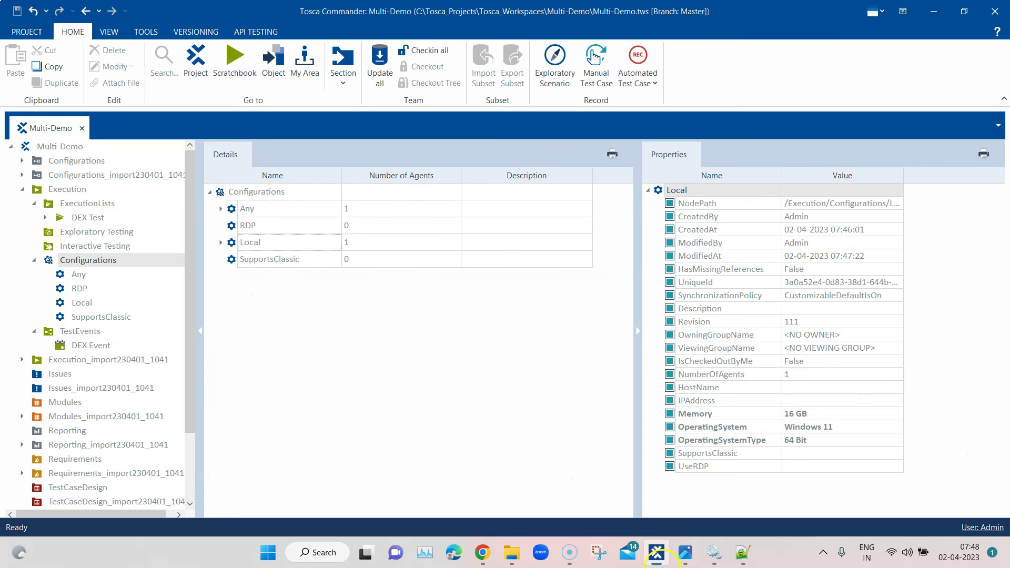
pyautogui.click(743, 555)
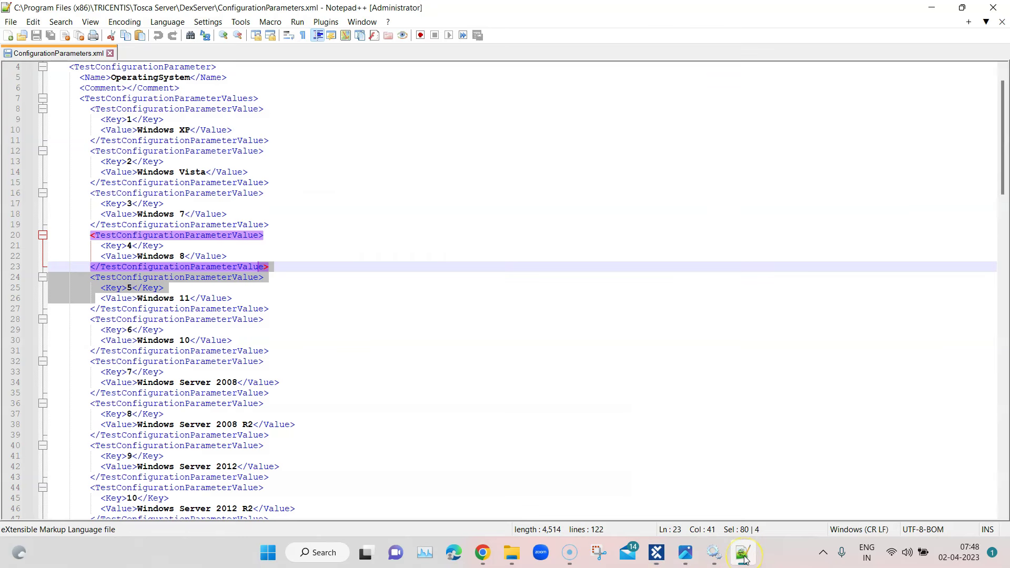
pyautogui.click(743, 558)
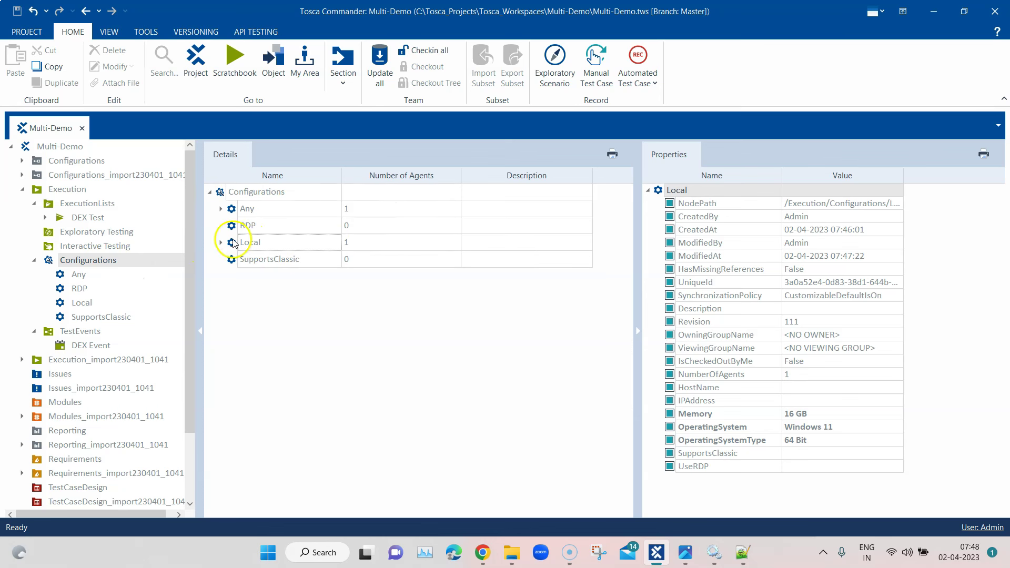
# Check out the DEX Event for editing
pyautogui.click(95, 347)
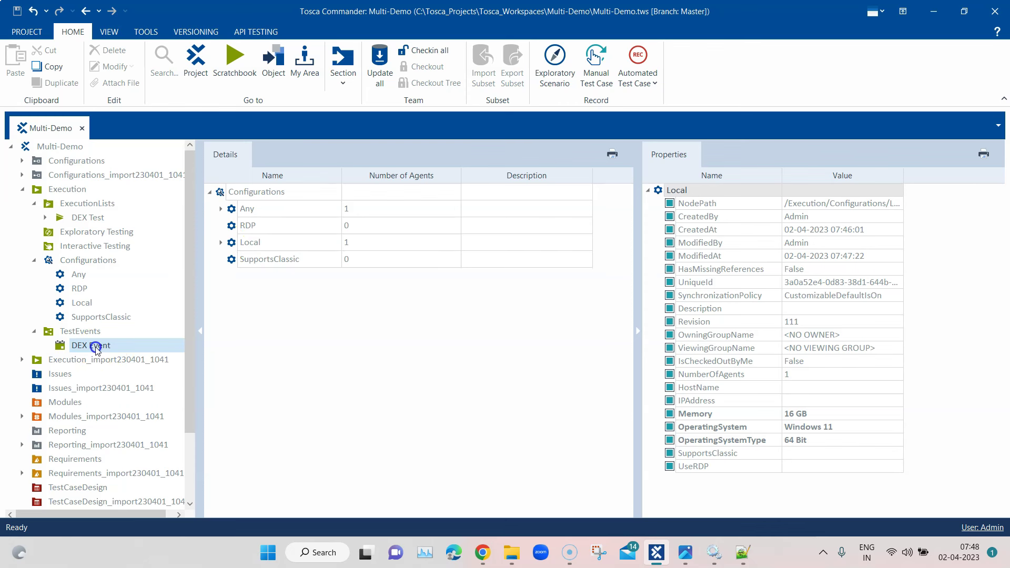
pyautogui.click(246, 209)
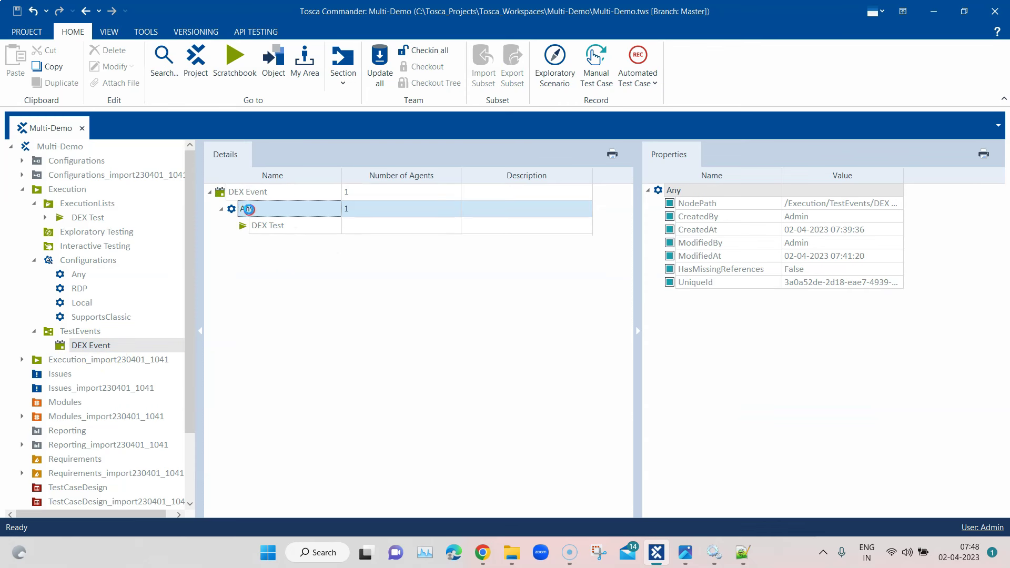
pyautogui.rightClick(248, 210)
pyautogui.rightClick(221, 193)
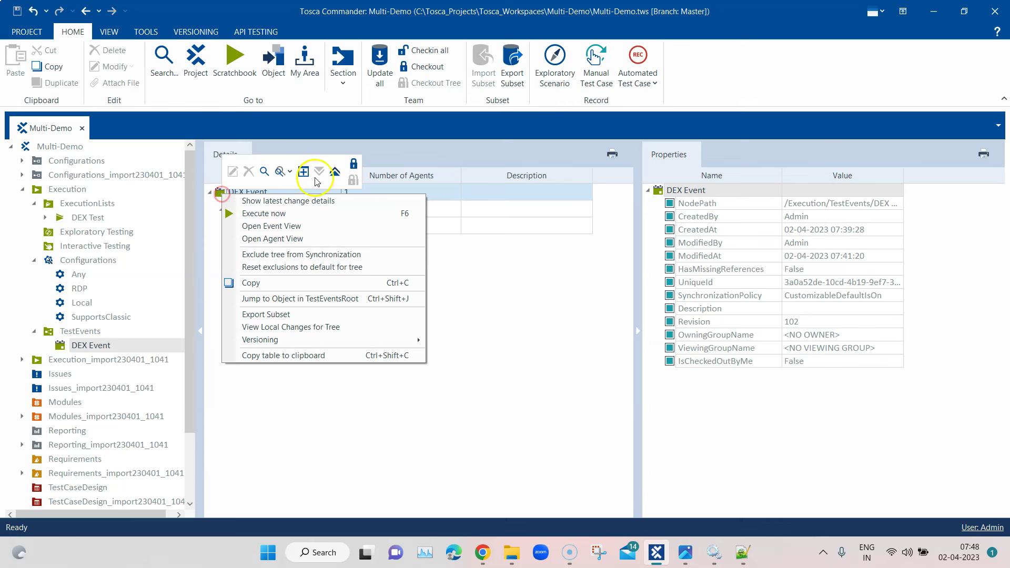
pyautogui.click(353, 164)
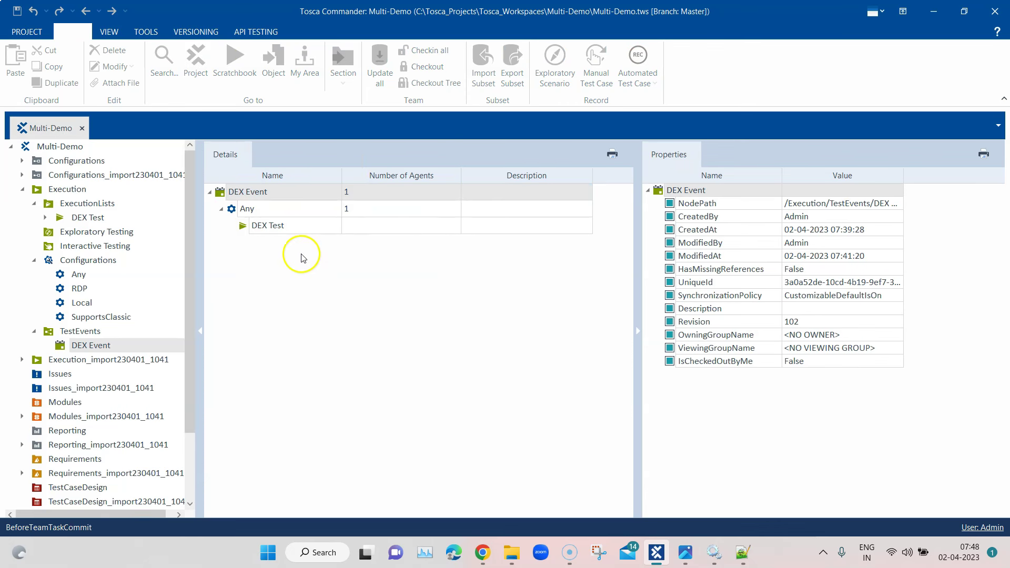
# Replace DEX Event's Any configuration with Local and assign the DEX Test execution list to it
pyautogui.rightClick(245, 214)
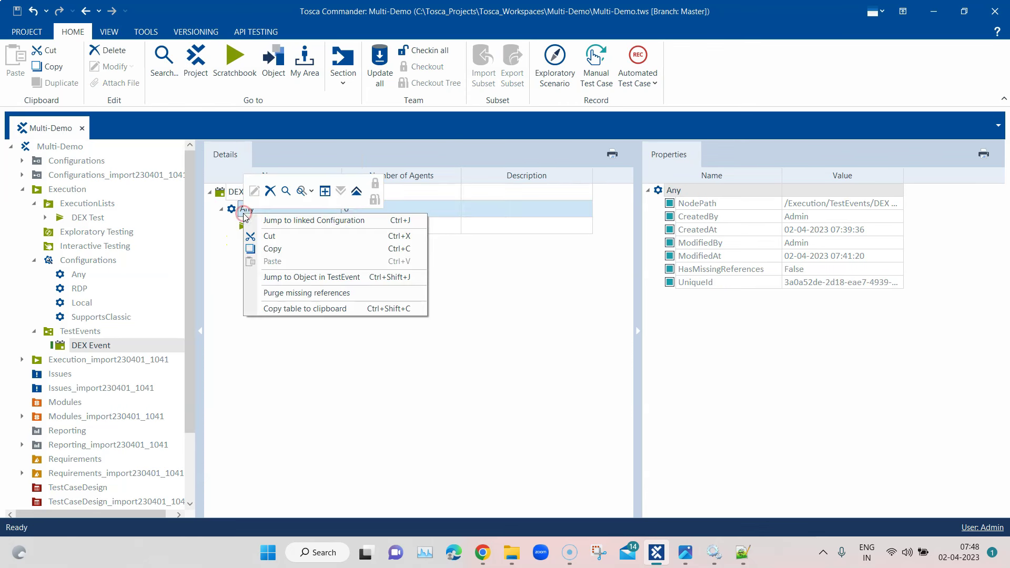
pyautogui.click(270, 191)
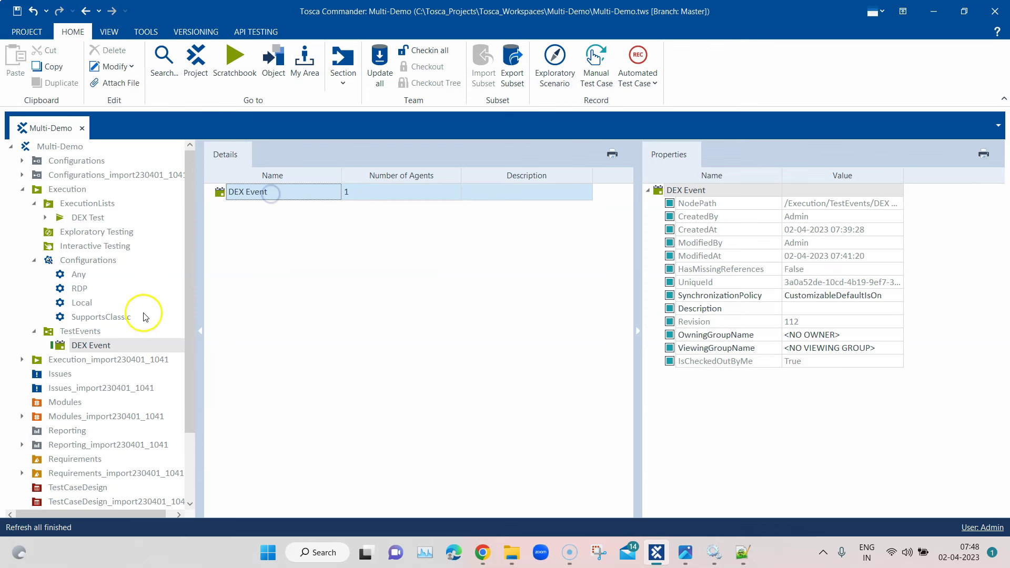
pyautogui.moveTo(82, 302); pyautogui.dragTo(247, 197)
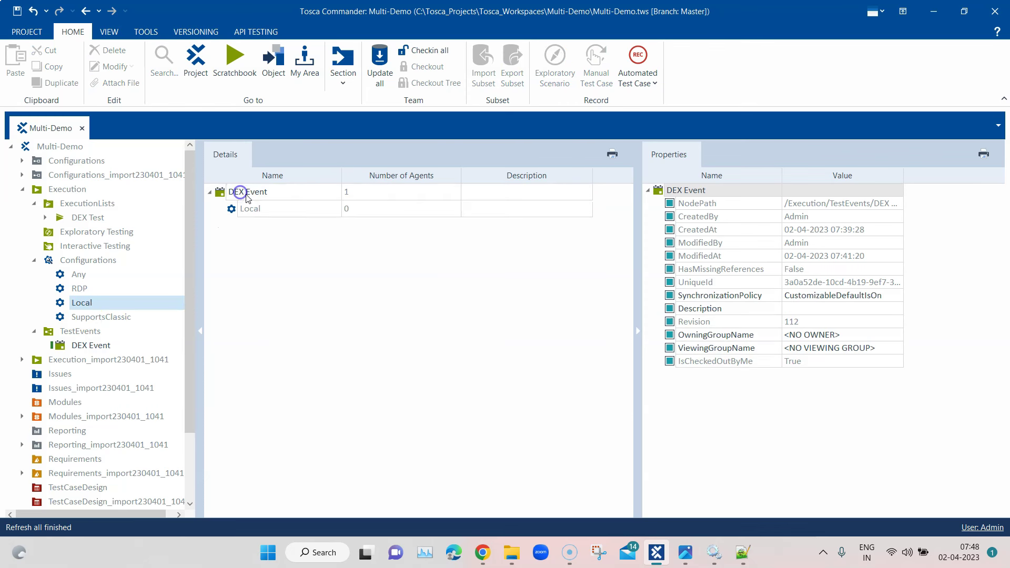
pyautogui.moveTo(86, 219); pyautogui.dragTo(258, 209)
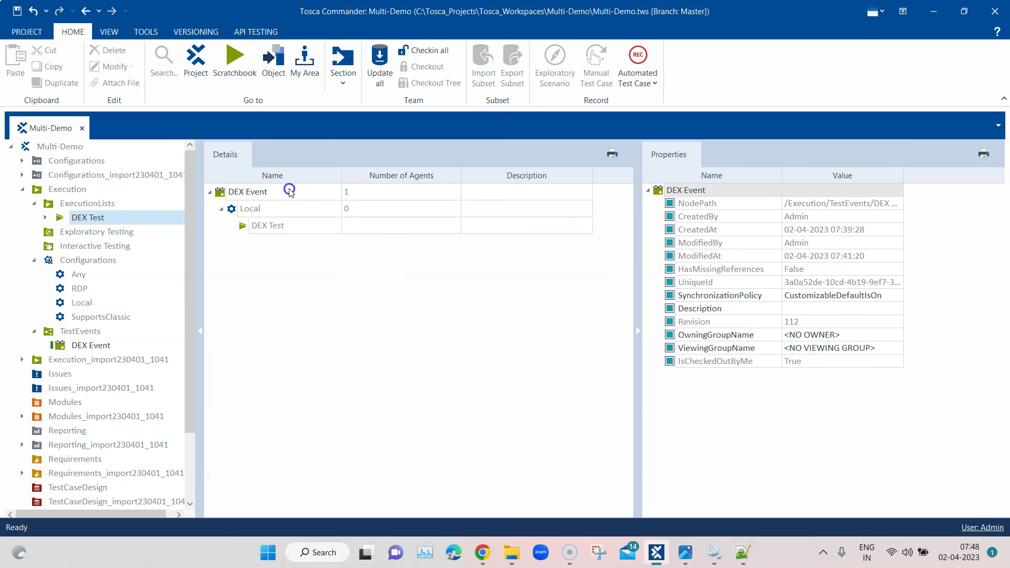